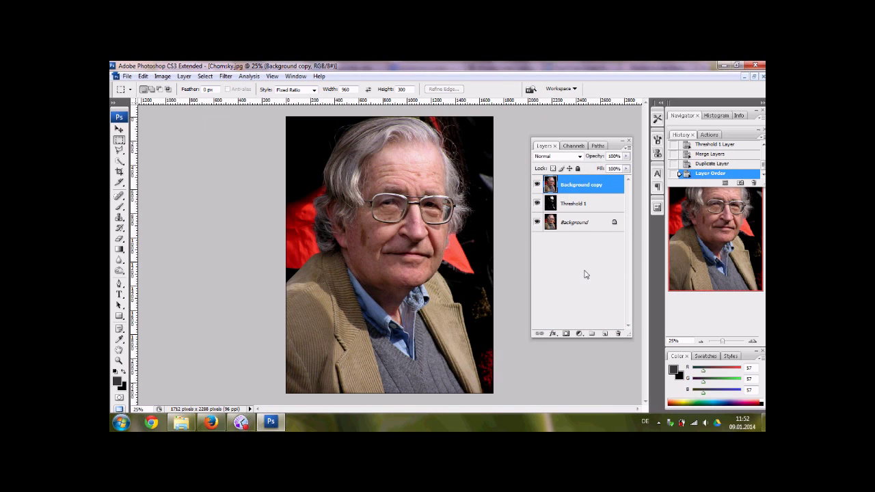
Step: Add a Threshold adjustment layer with a level of 109 above the Background copy layer
left_click(580, 333)
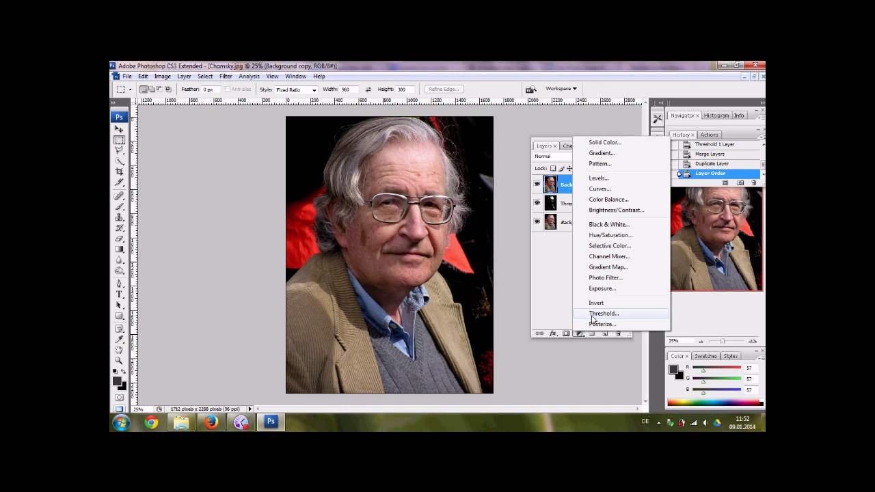
left_click(592, 315)
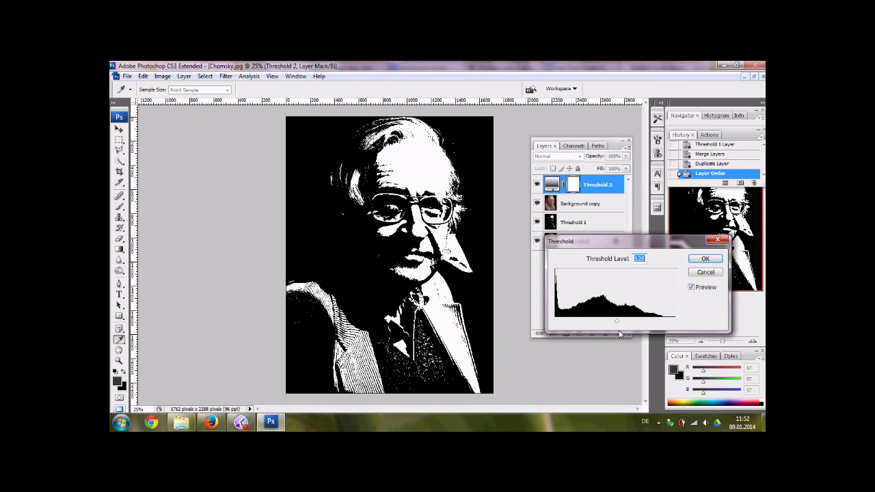
left_click_drag(618, 320, 607, 322)
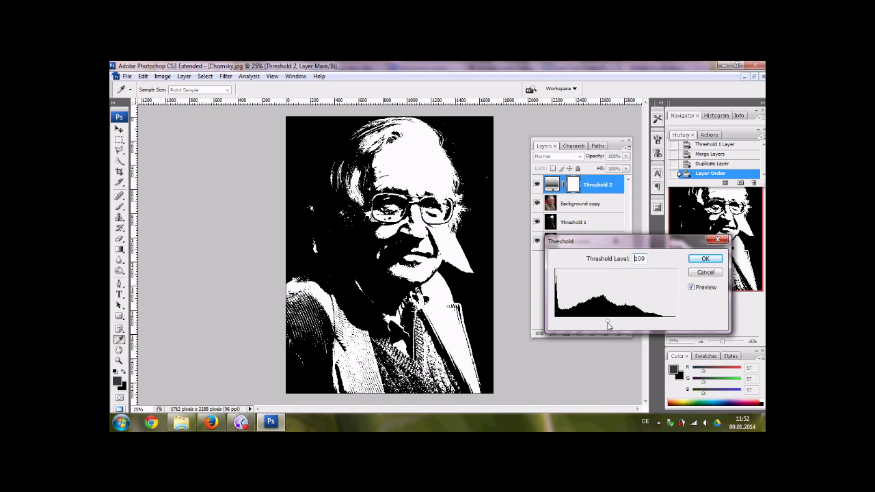
left_click(705, 259)
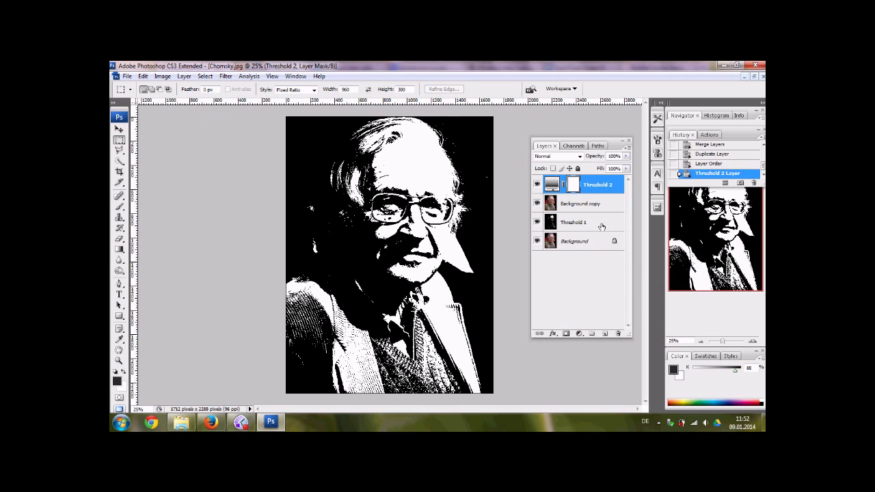
Step: Merge the Threshold 2 adjustment with the Background copy layer and rename the merged layer 109
left_click(580, 206, "shift")
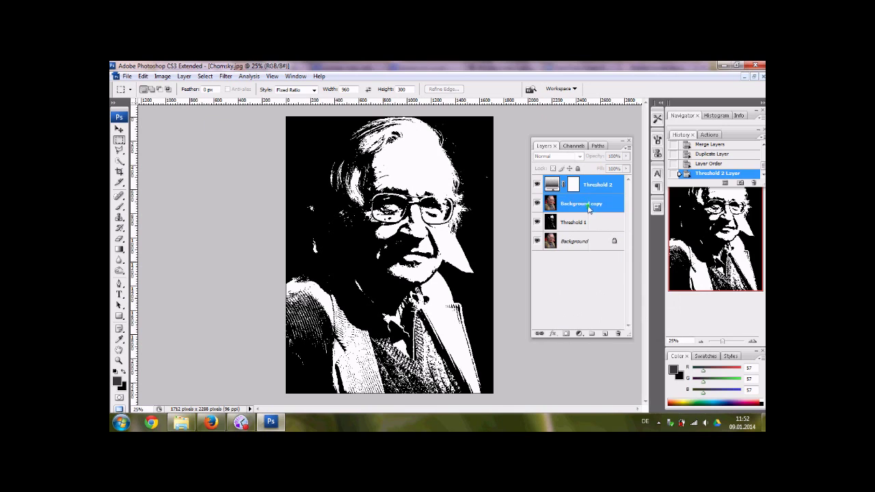
right_click(588, 210)
left_click(634, 385)
double_click(574, 184)
type("10")
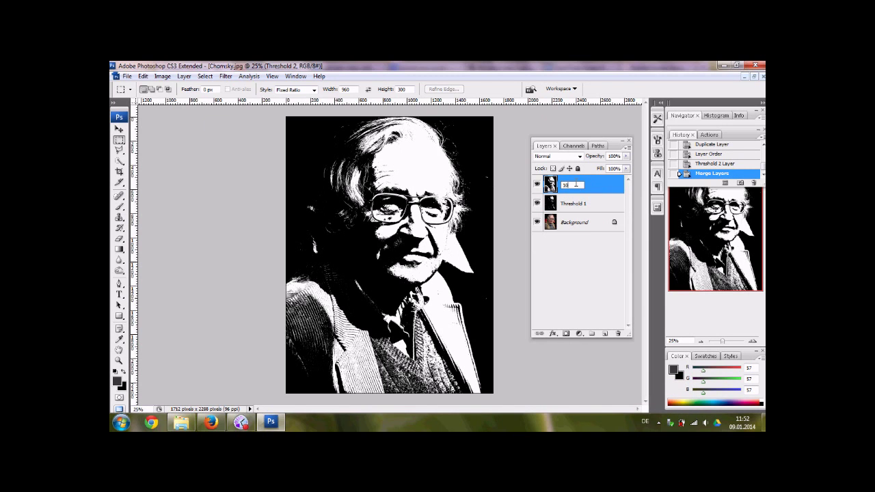
type("9")
key("Return")
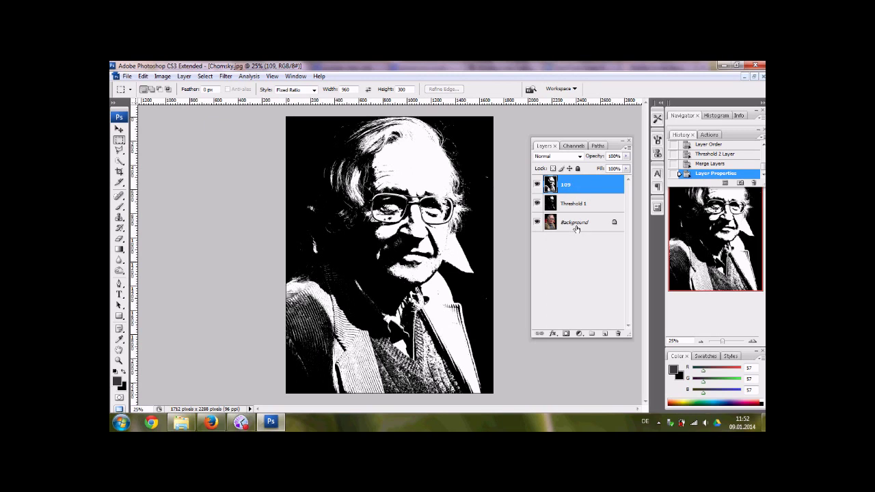
Step: Duplicate the Background layer to the top of the stack and add a Threshold adjustment layer at level 85 above it
left_click_drag(573, 223, 605, 334)
left_click_drag(573, 222, 573, 180)
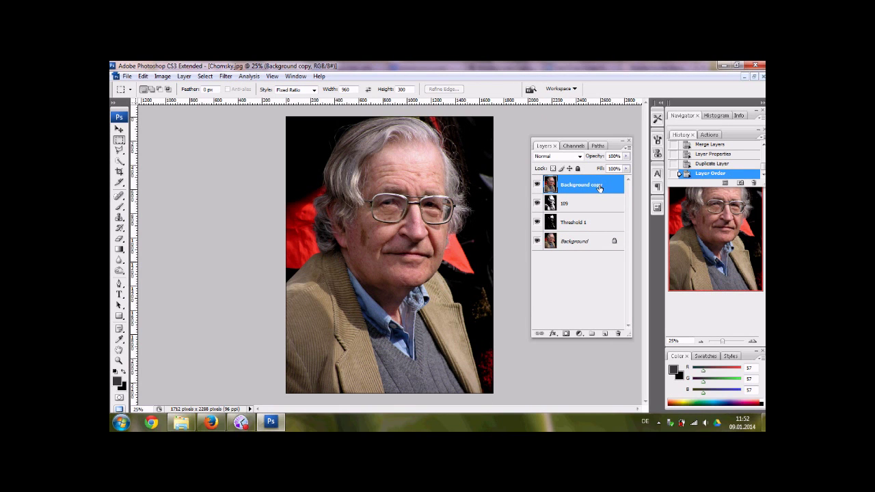
left_click(579, 333)
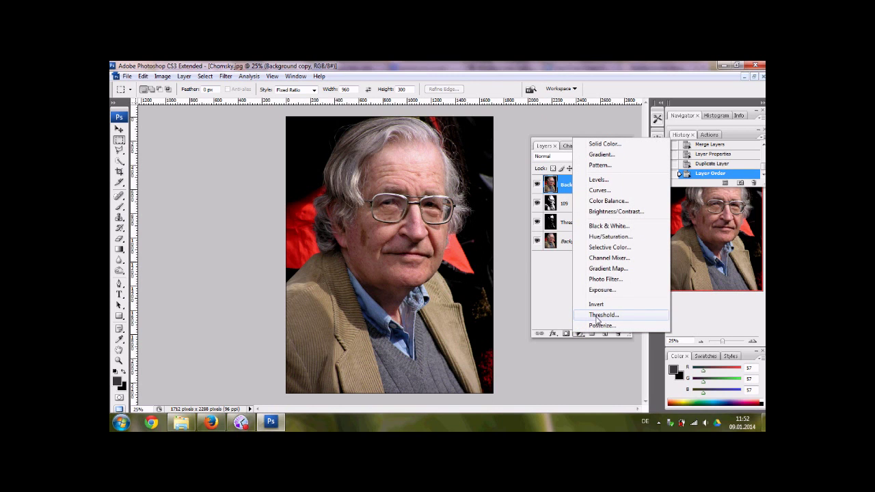
left_click(597, 316)
left_click_drag(617, 322, 596, 322)
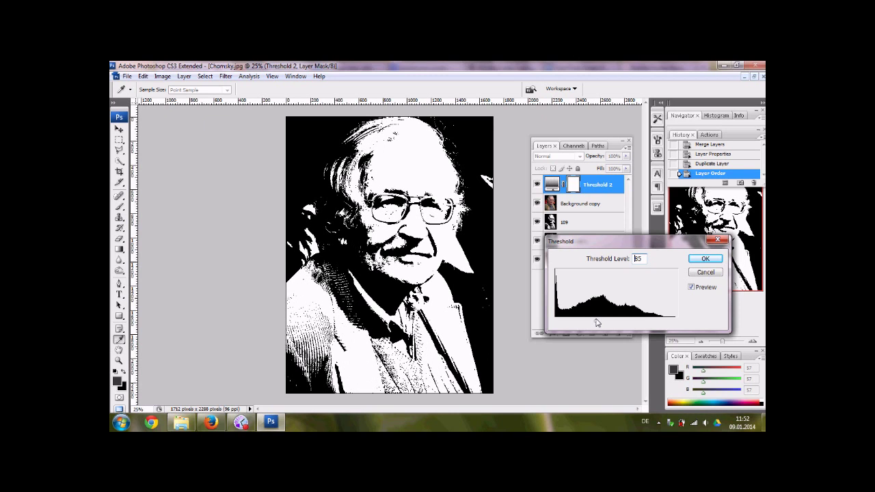
left_click(704, 259)
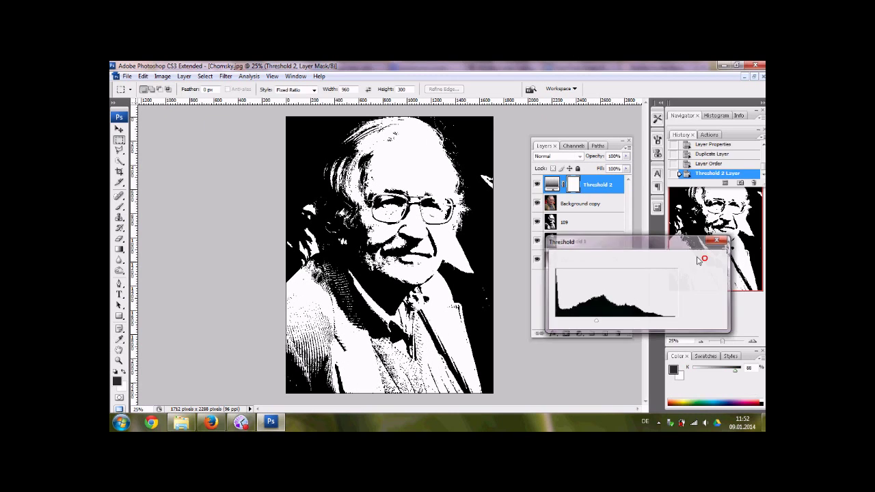
Step: Merge the new Threshold adjustment with the Background copy below it and rename the merged layer 85
left_click(592, 209, "ctrl")
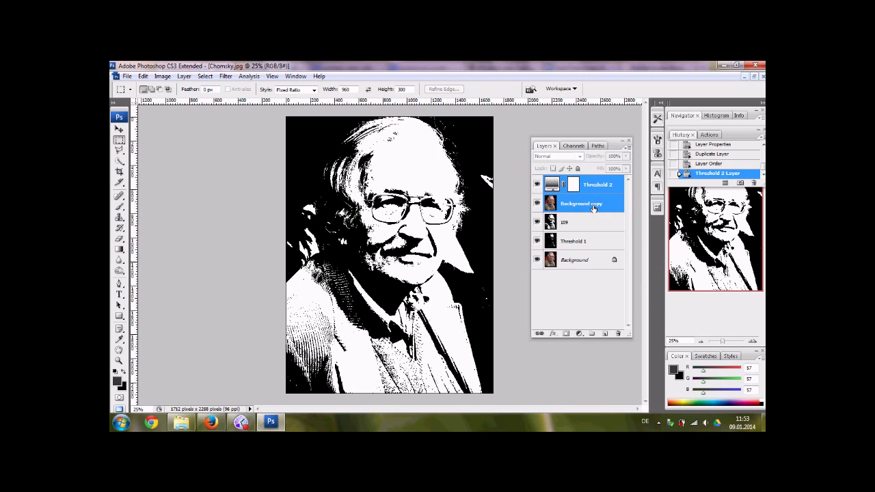
right_click(594, 209)
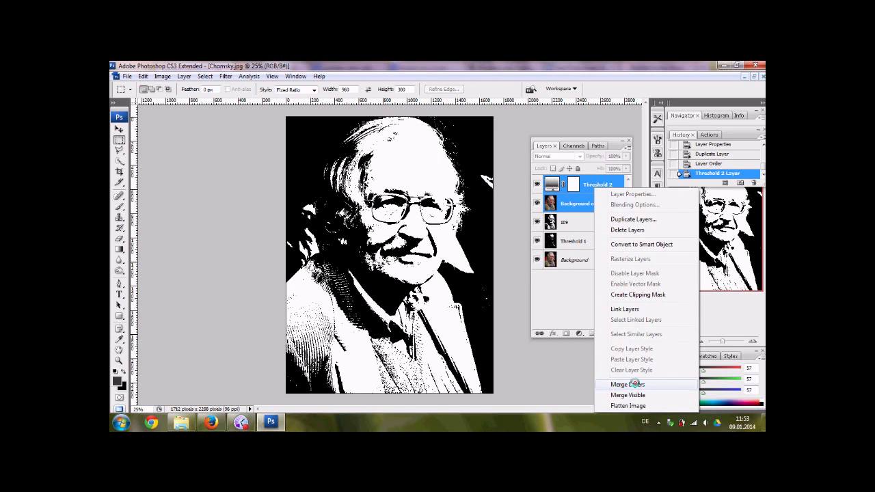
left_click(639, 384)
double_click(571, 185)
type("8")
key("Return")
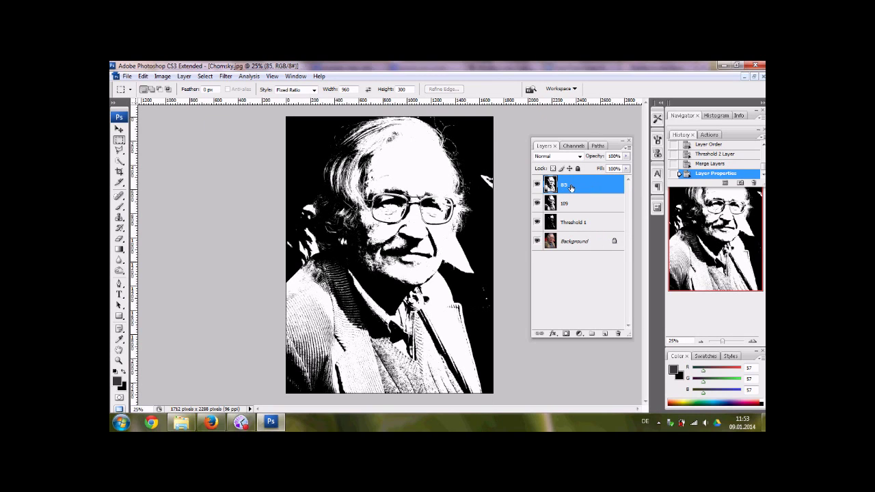
Step: Place another Background duplicate above layer 85 and add a Threshold adjustment layer at a level of about 64
left_click_drag(566, 243, 608, 336)
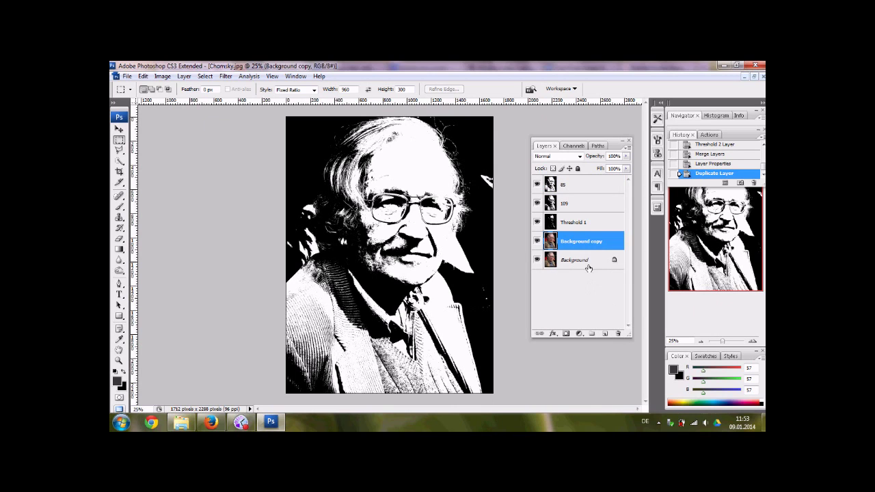
left_click_drag(574, 243, 574, 179)
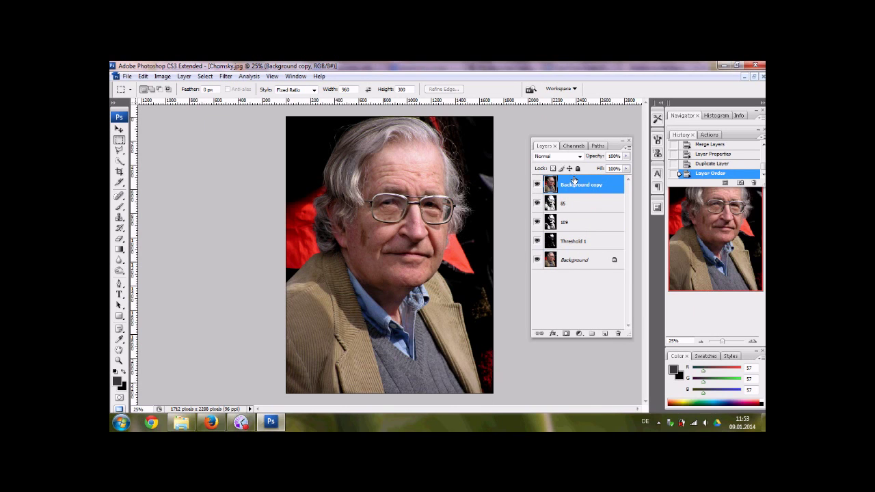
left_click(579, 333)
left_click(595, 312)
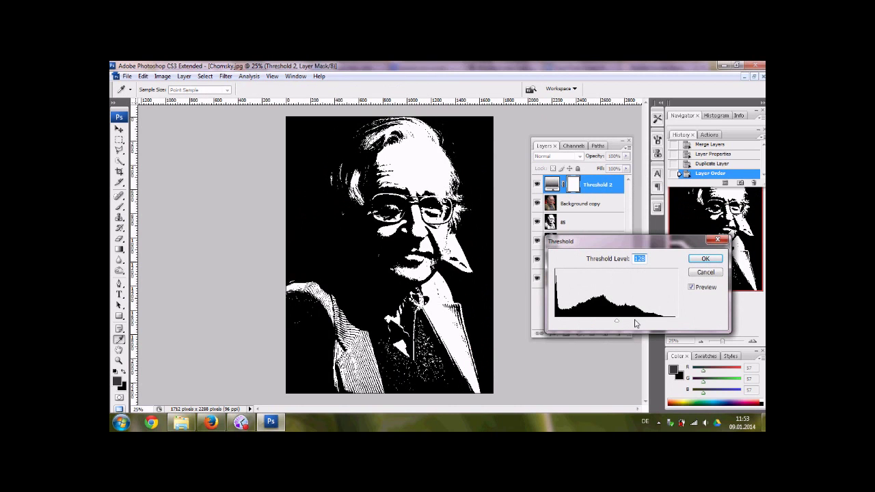
left_click_drag(617, 322, 586, 323)
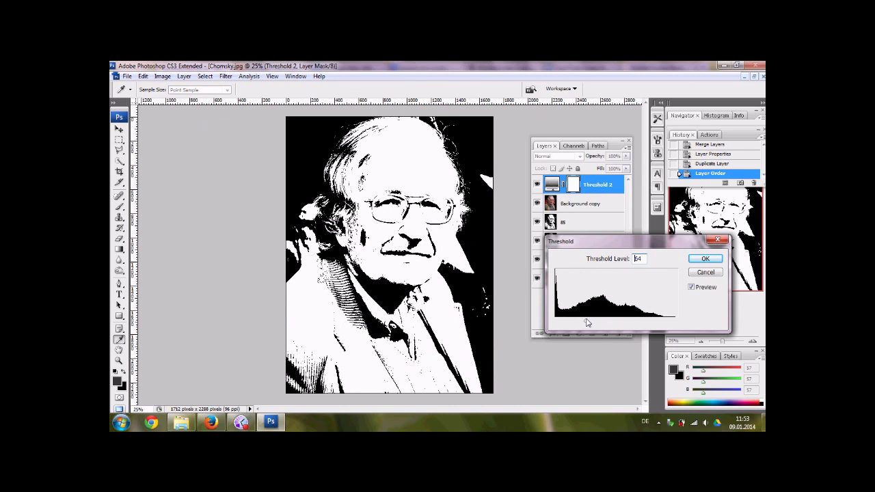
left_click(692, 259)
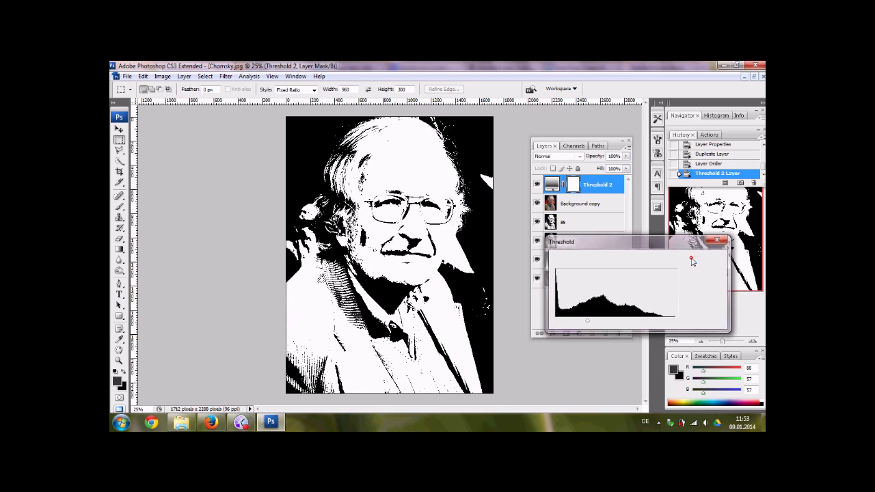
Step: Merge the topmost Threshold adjustment with its Background copy and rename the merged layer 66
left_click(586, 204, "shift")
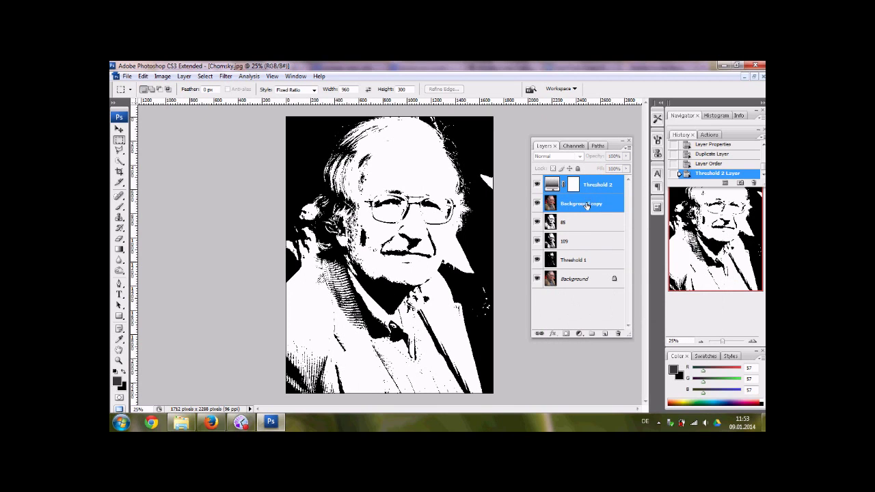
right_click(587, 204)
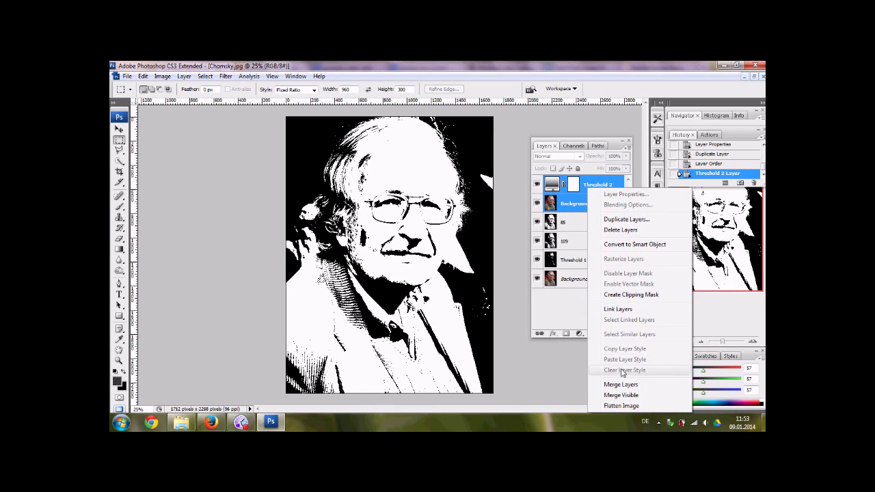
left_click(620, 384)
double_click(577, 185)
type("66")
key("Return")
Step: Set the Fill opacity of layer 66 to 25% and of layer 85 to 50%
left_click(614, 168)
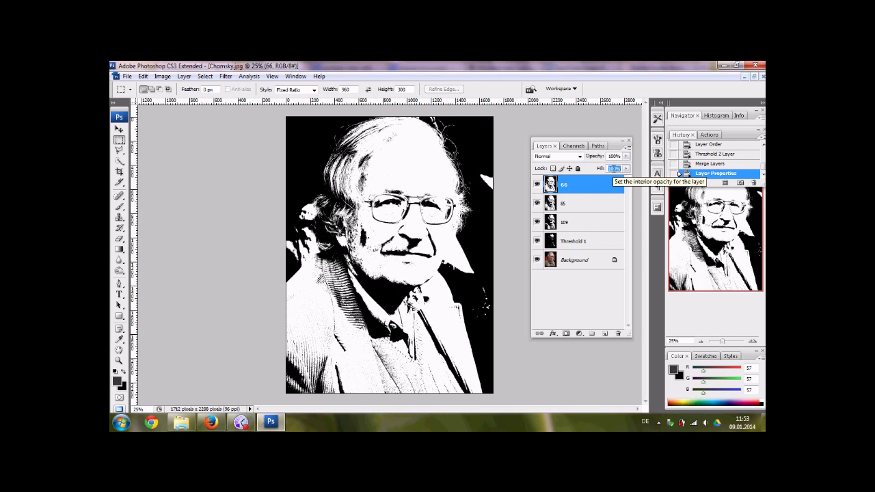
type("25")
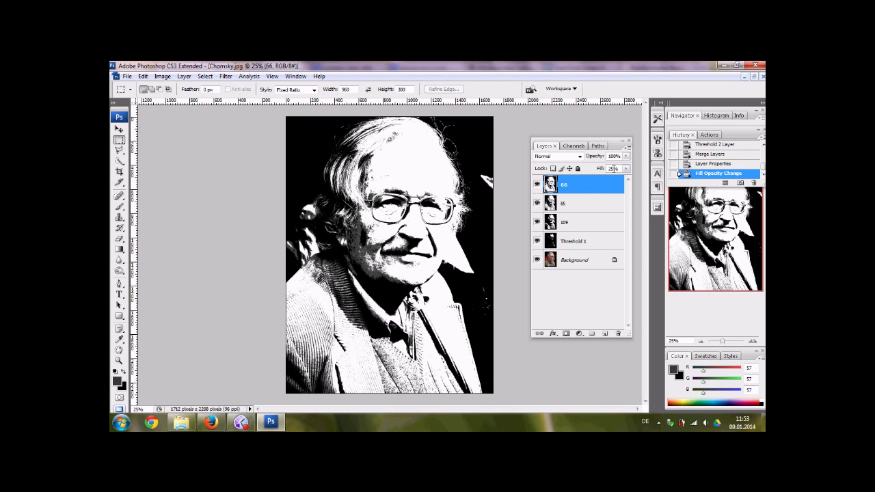
left_click(565, 204)
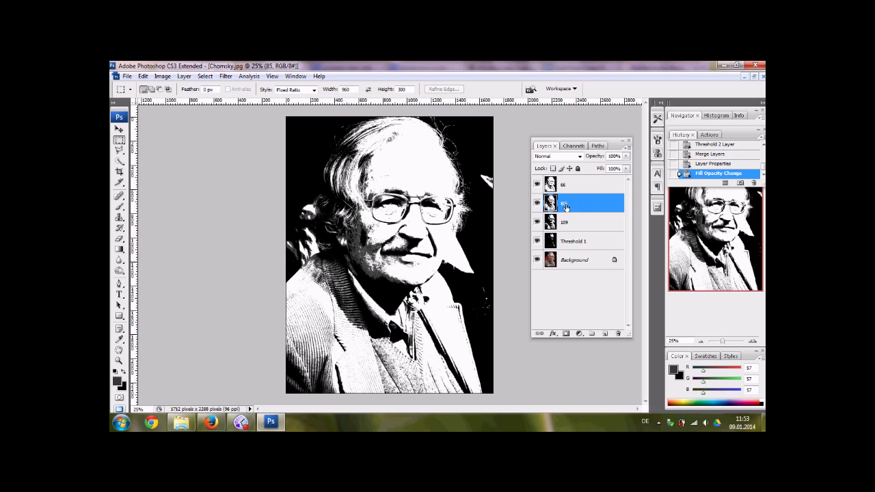
double_click(566, 205)
left_click(614, 169)
left_click(614, 168)
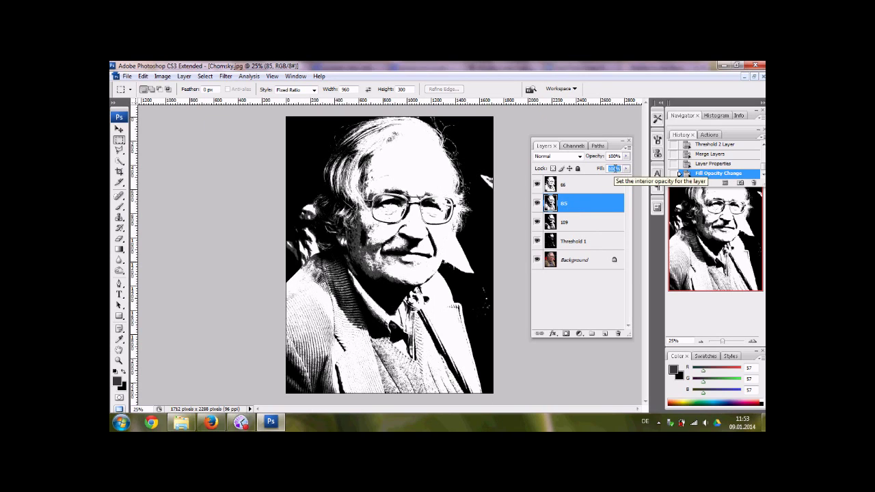
left_click(602, 186)
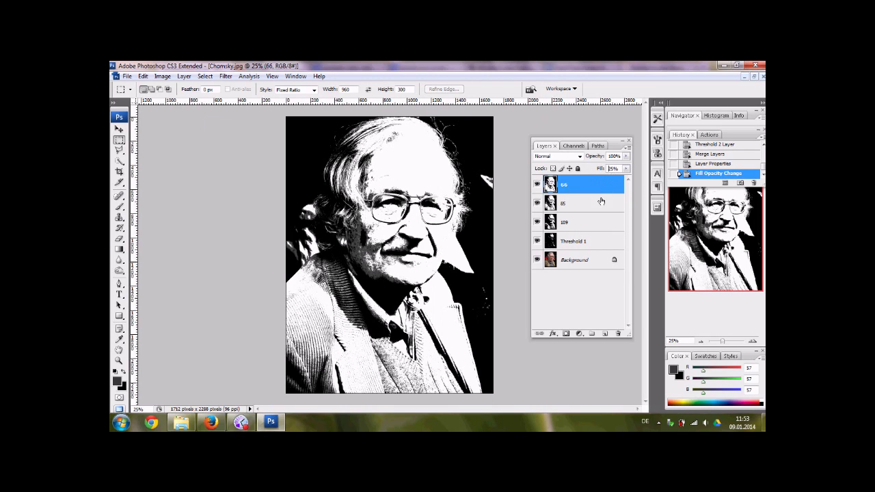
left_click(601, 201)
type("50")
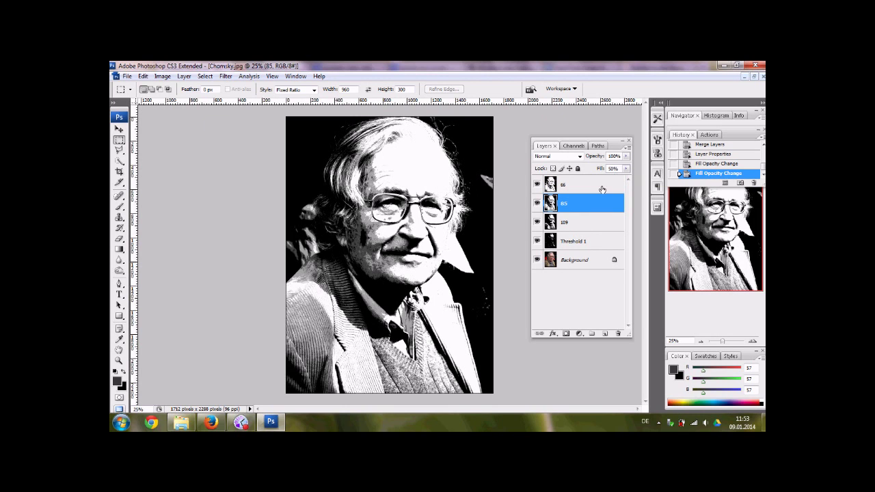
Step: Set the Fill opacity of layer 109 to 75%
left_click(594, 224)
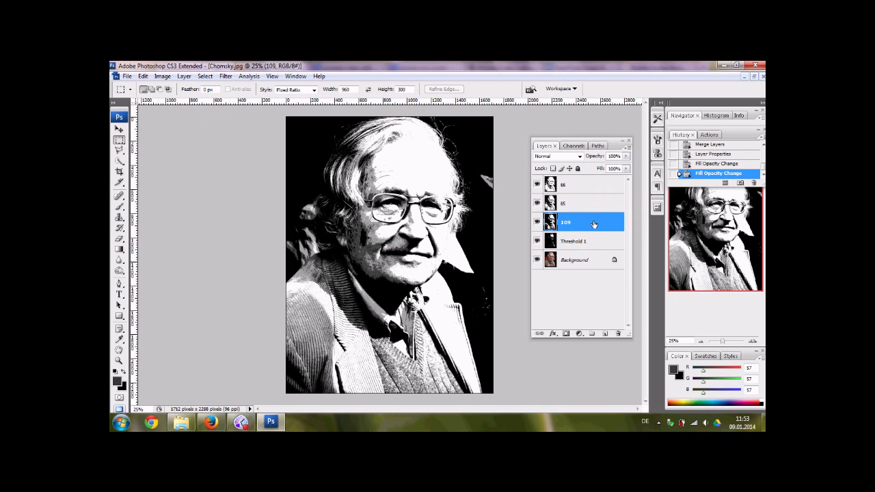
left_click(614, 168)
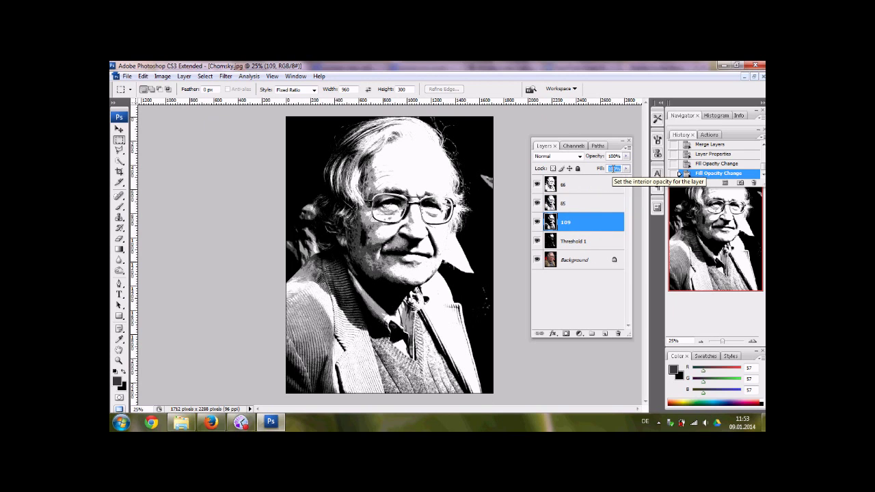
type("75")
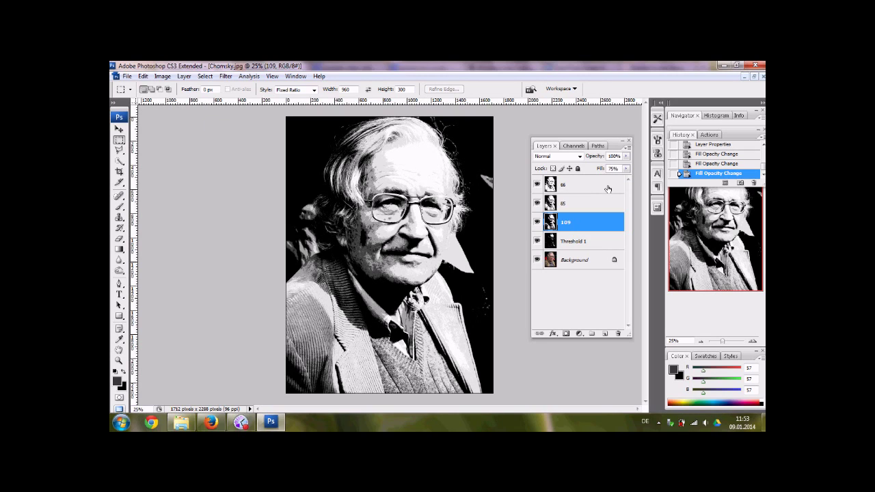
Step: Duplicate the four layers from Threshold 1 up to 66 and merge the copies into one layer
left_click(584, 244)
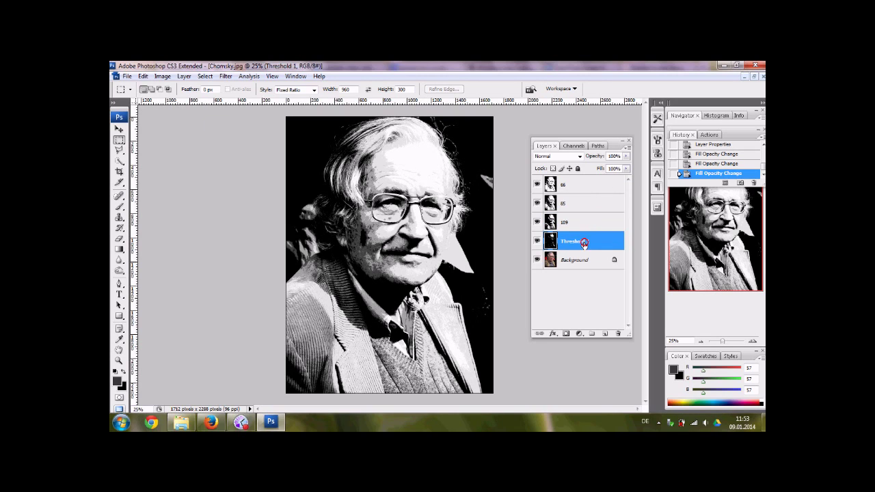
left_click(584, 185, "shift")
left_click_drag(584, 184, 603, 333)
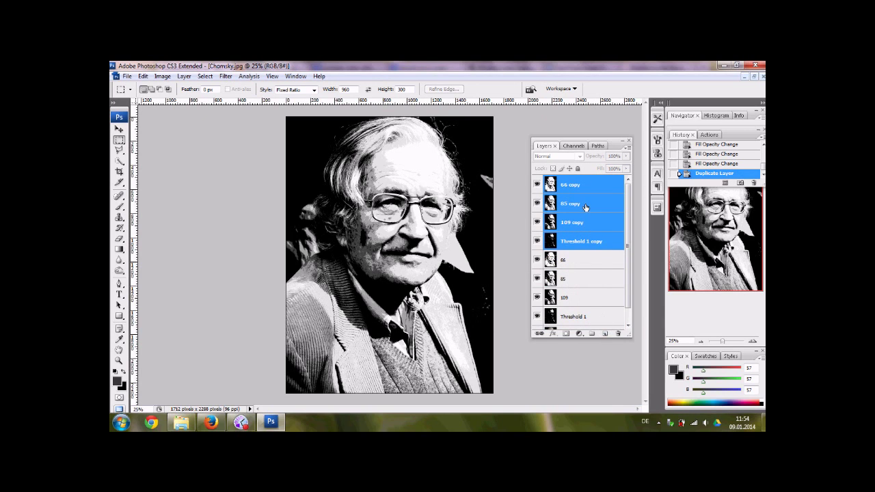
right_click(587, 205)
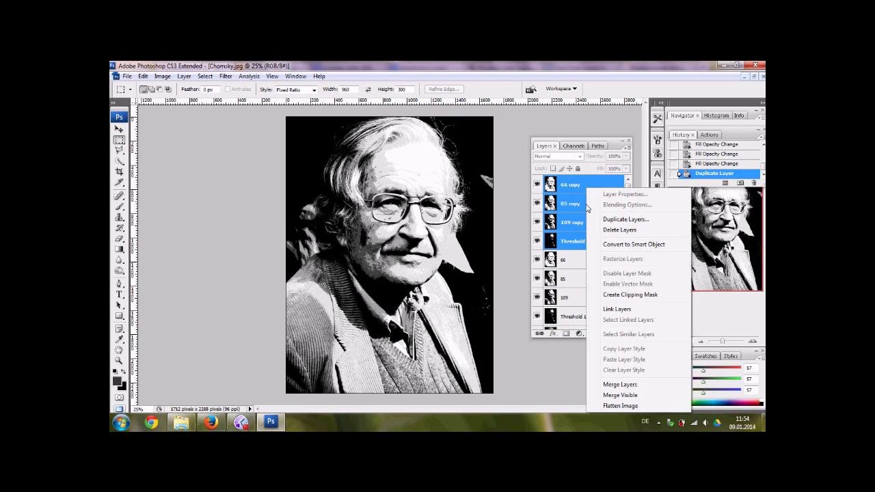
left_click(628, 384)
Step: Rename the merged top layer "5 layers 5 colors"
double_click(570, 186)
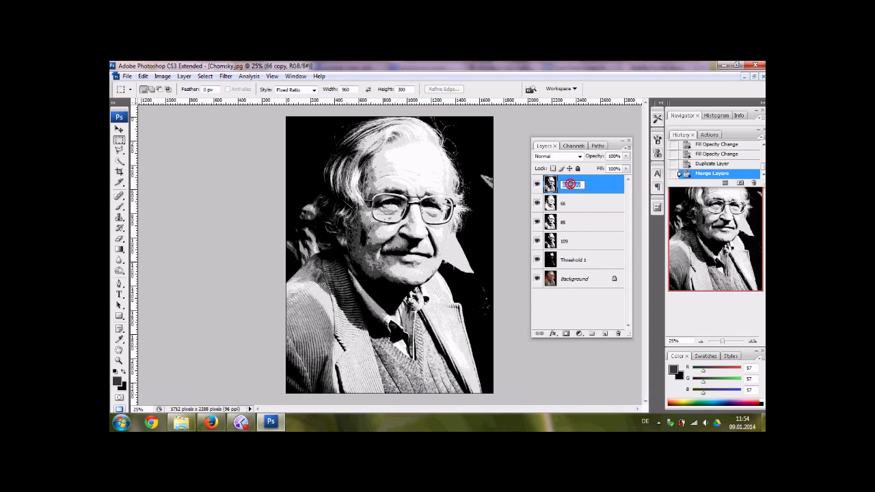
type("8")
type(" layers 5")
type(" colors")
key("Return")
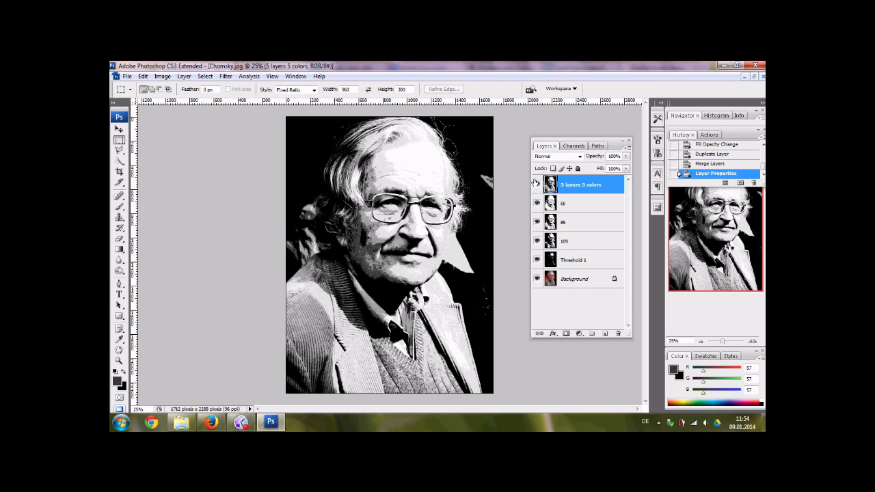
Step: Save the merged picture as a JPEG copy named "Chomsky copy"
left_click(127, 76)
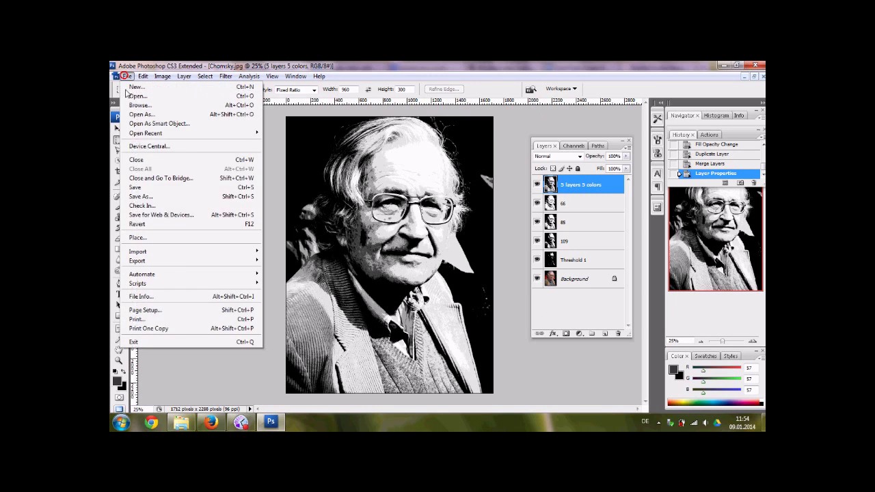
left_click(138, 197)
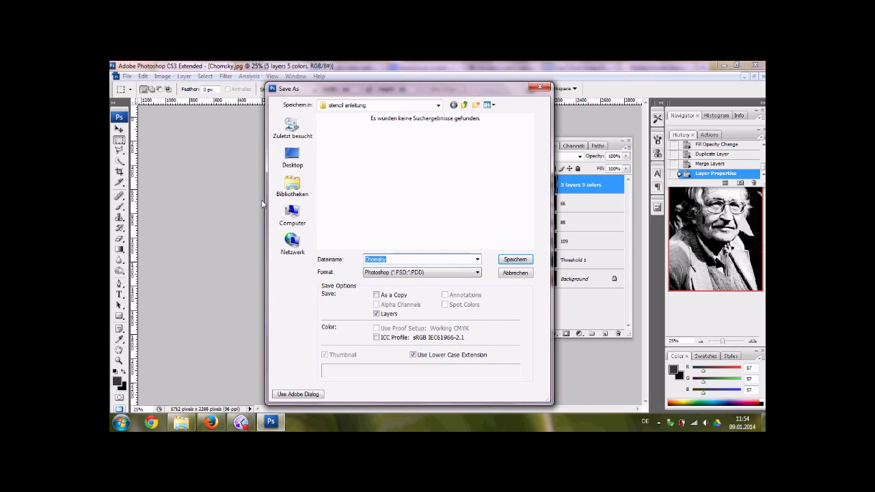
left_click(405, 272)
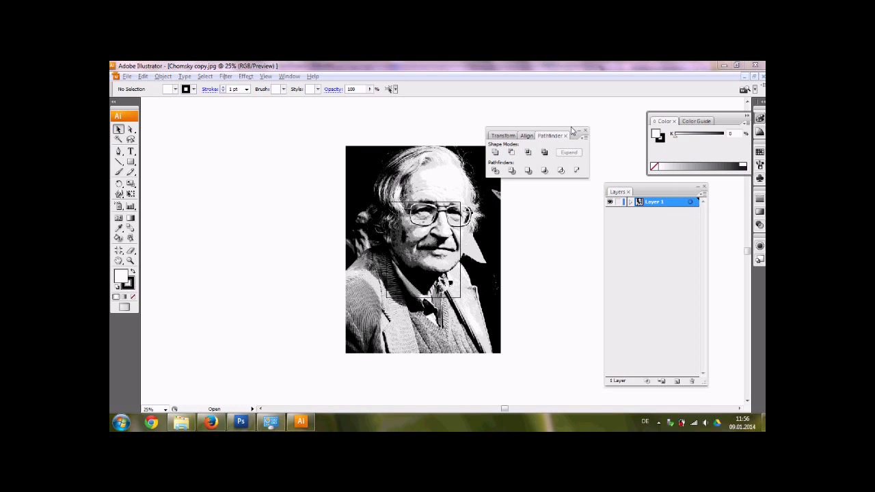
Step: In Illustrator, move the Pathfinder palette clear of the portrait, expand Layer 1 and rename its image object "picture"
left_click_drag(572, 130, 595, 103)
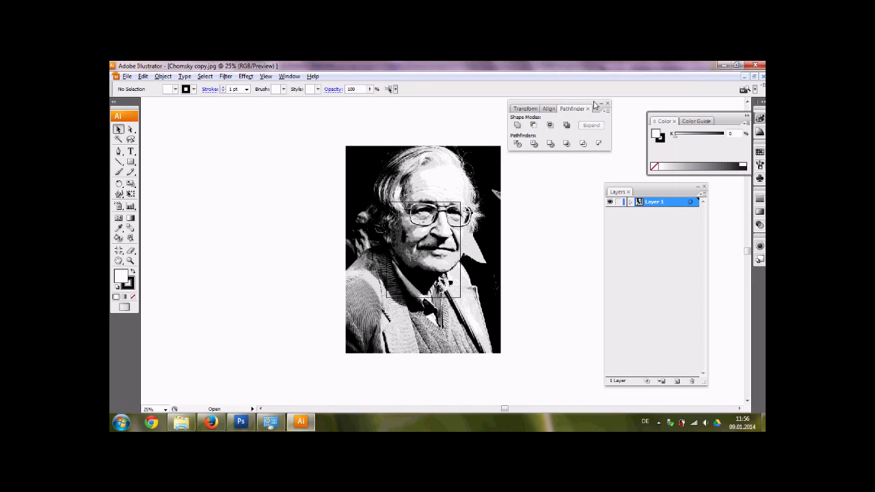
left_click(630, 201)
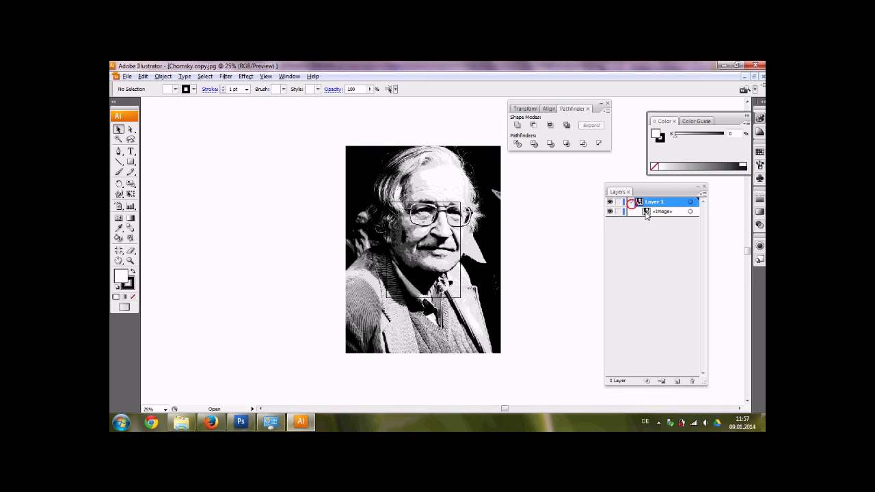
left_click(655, 212)
double_click(663, 212)
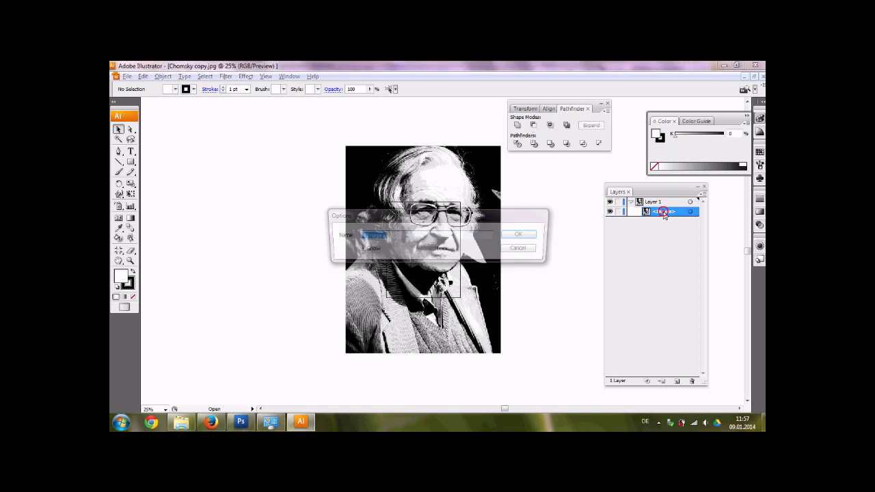
type("picture")
key("Return")
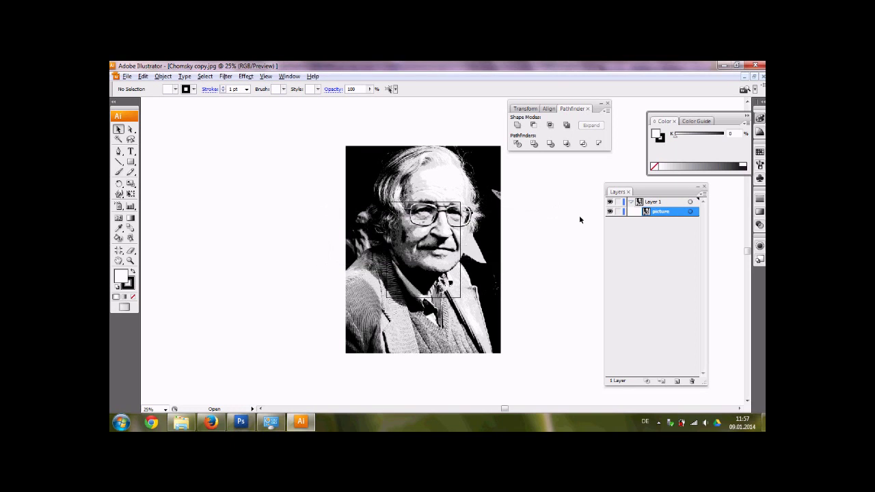
Step: Set up a Live Trace of the portrait in Grayscale mode with a maximum of 5 colors
left_click(464, 184)
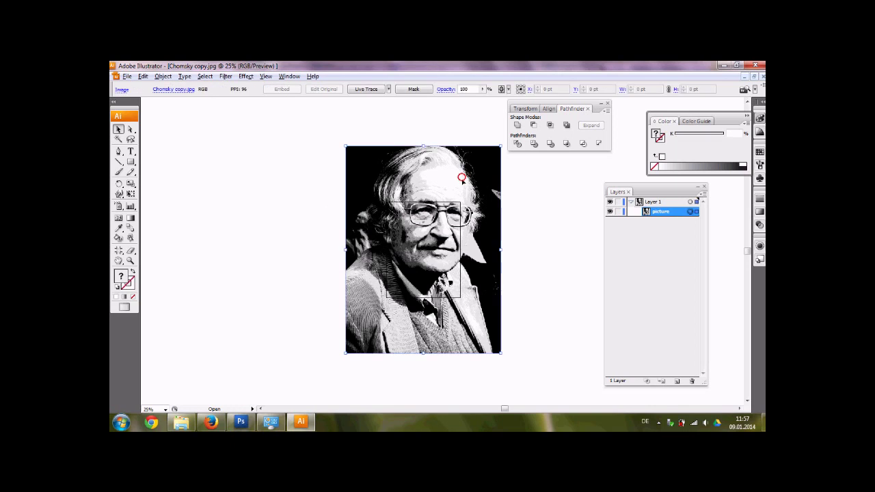
left_click(388, 89)
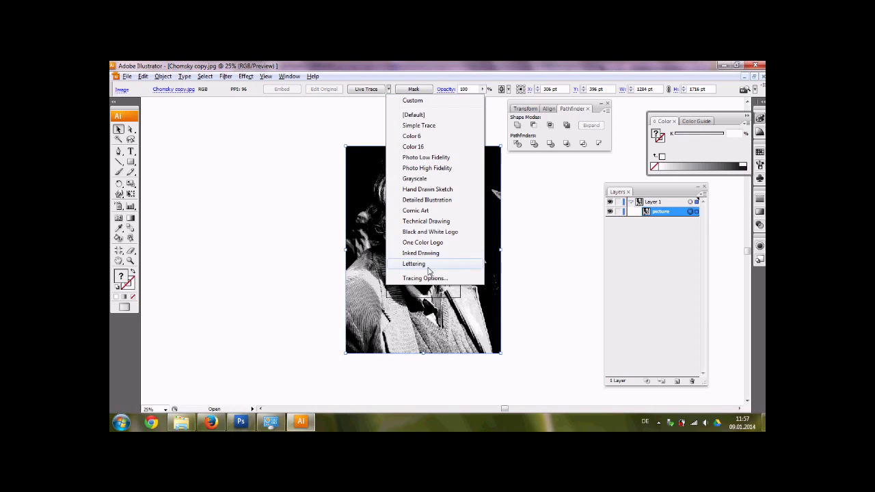
left_click(425, 278)
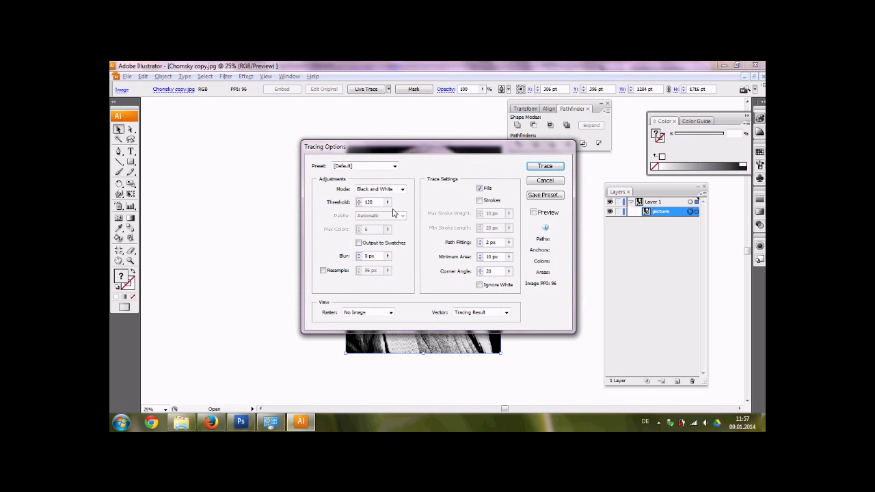
left_click(394, 189)
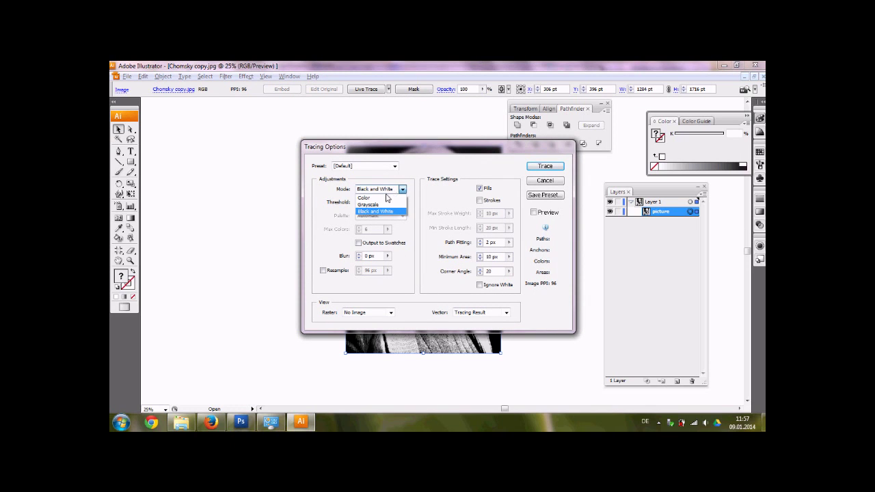
left_click(379, 205)
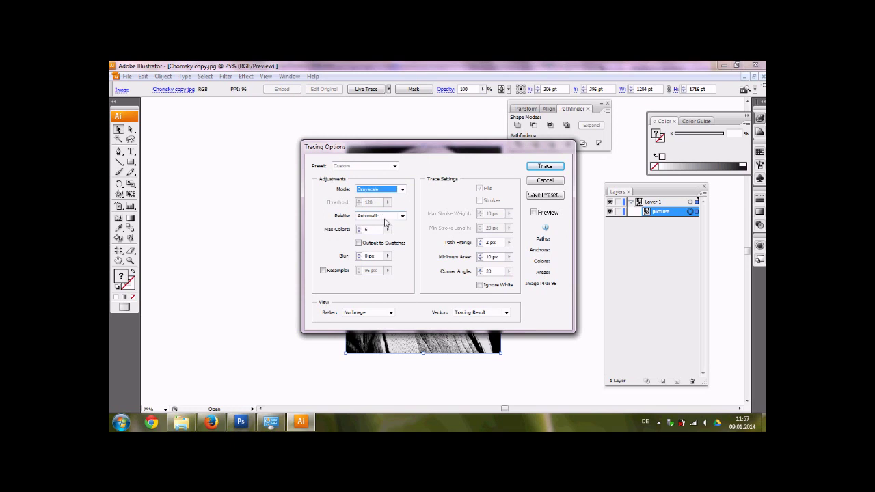
double_click(366, 229)
type("5")
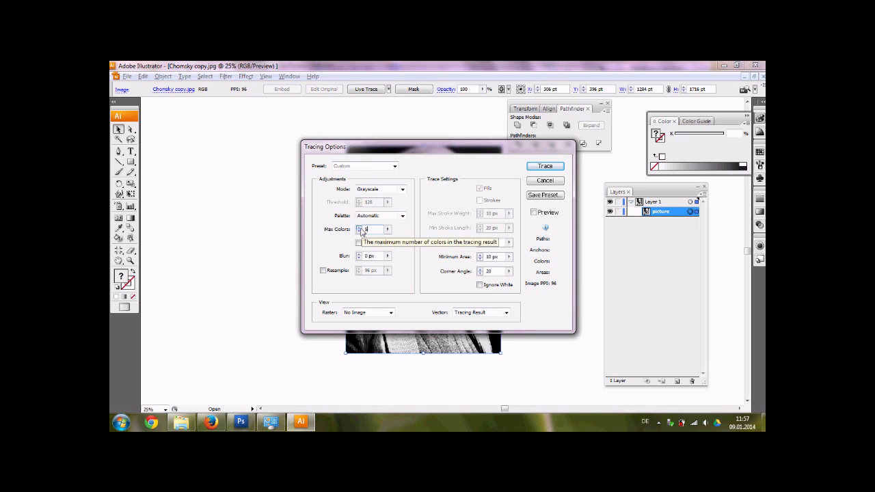
left_click(411, 228)
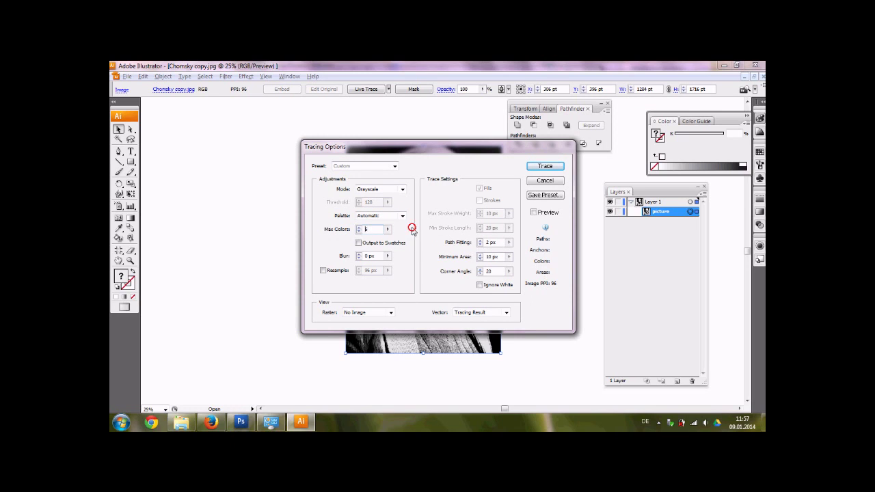
Step: Set the trace's minimum area to 30 px and run the trace
left_click(490, 257)
type("87")
type("5")
double_click(491, 256)
type("5")
left_click(536, 168)
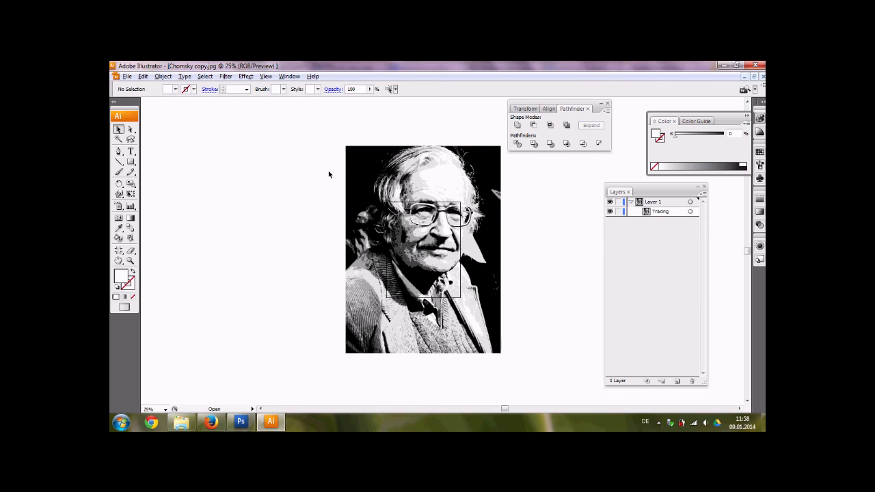
Step: Expand the tracing into editable paths and rename the resulting group "trace"
left_click(369, 162)
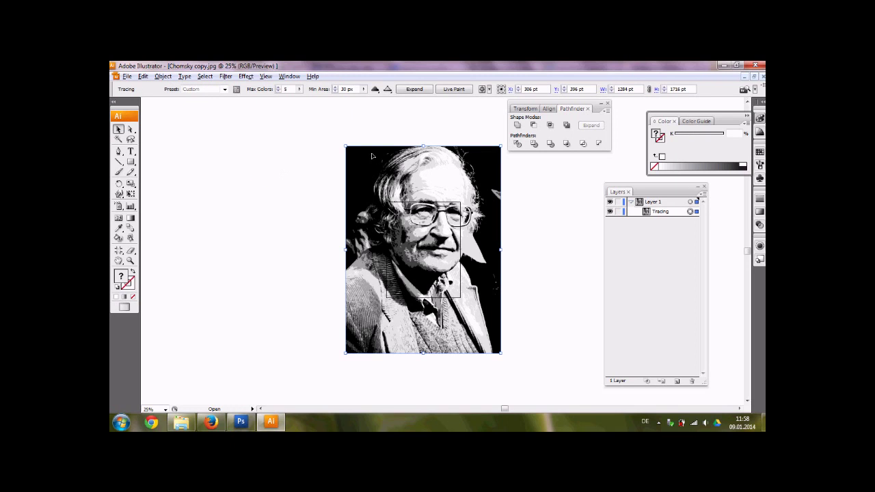
left_click(414, 89)
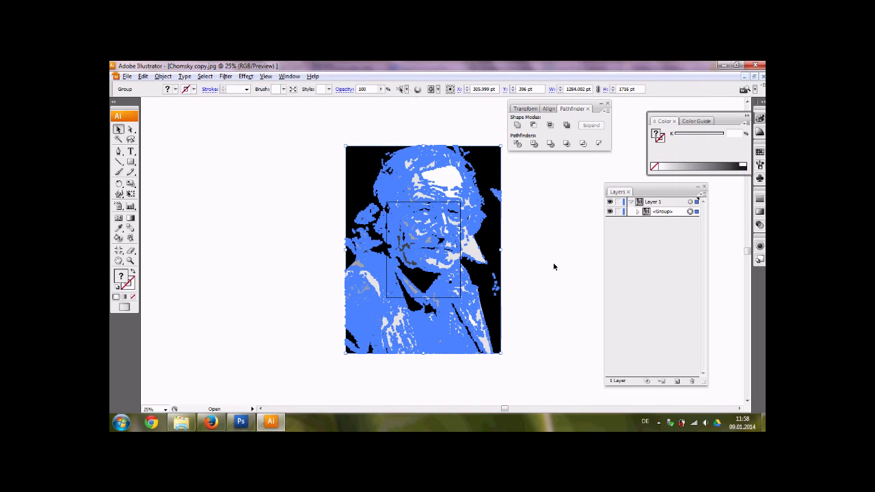
left_click(660, 213)
double_click(660, 213)
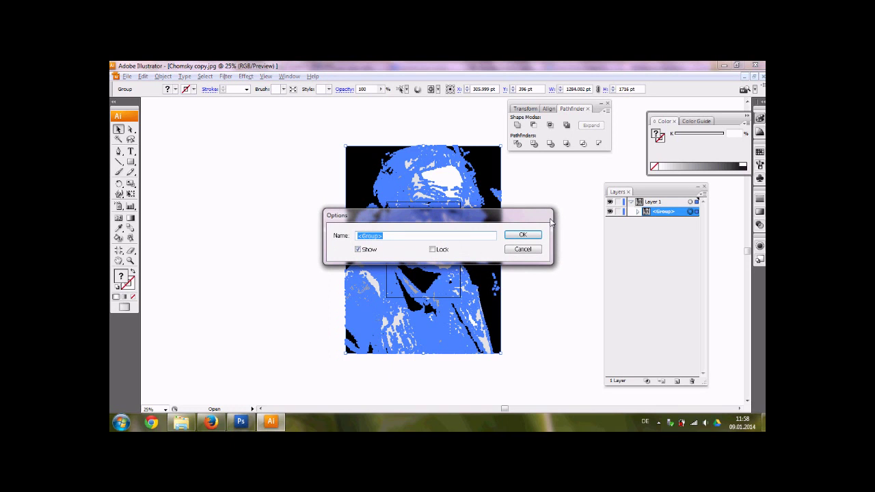
type("trace")
key("Return")
left_click(548, 216)
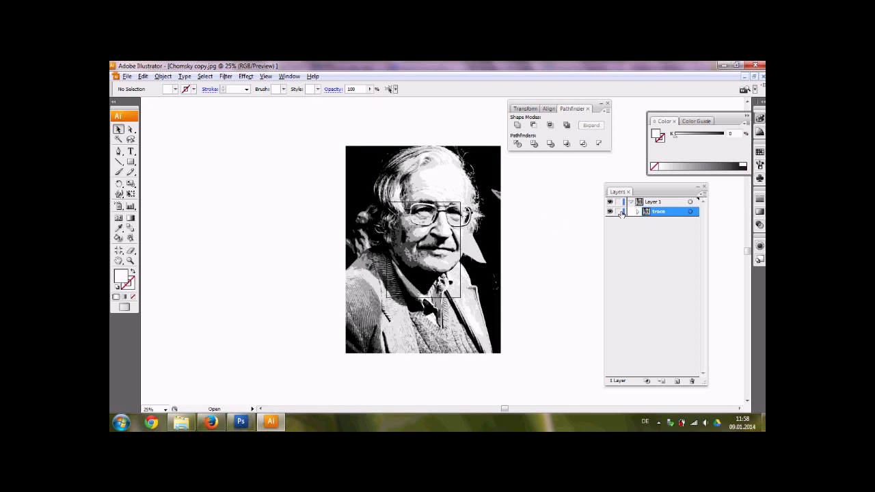
Step: Duplicate the trace group within Layer 1, then lock and hide the lower copy
left_click_drag(656, 211, 678, 385)
left_click(618, 211)
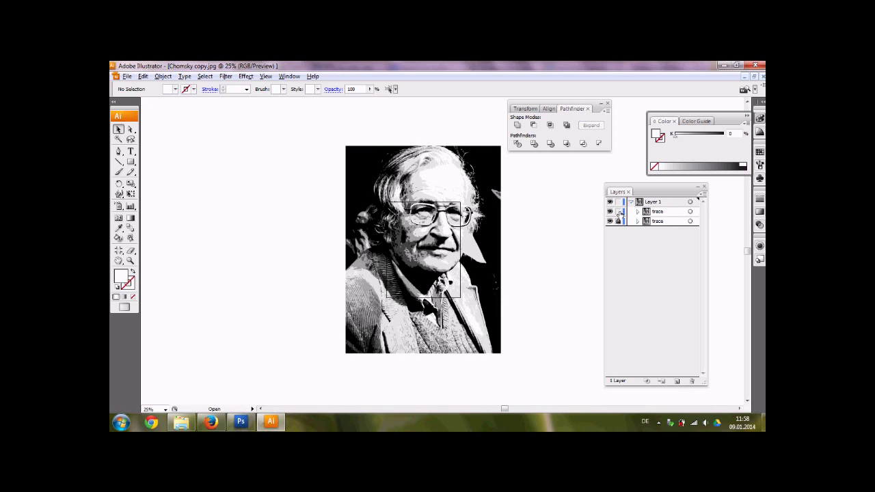
left_click(610, 221)
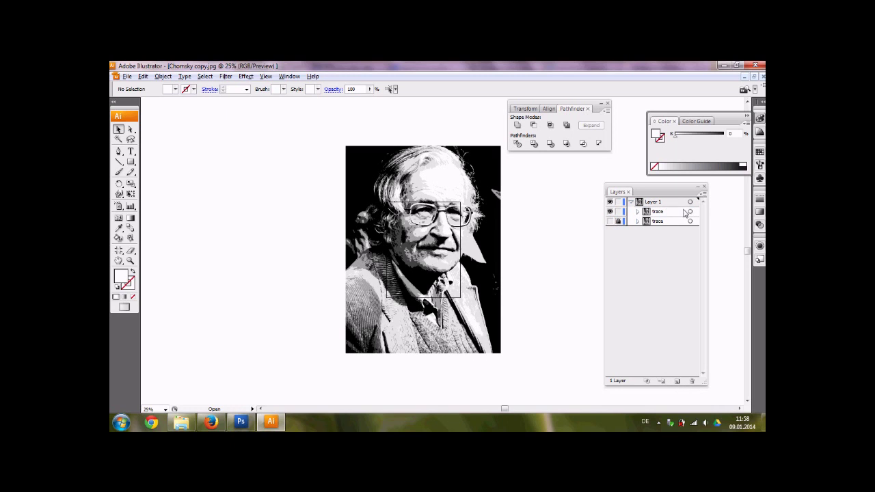
Step: Ungroup the visible trace group into separate paths and clear the selection
left_click(449, 196)
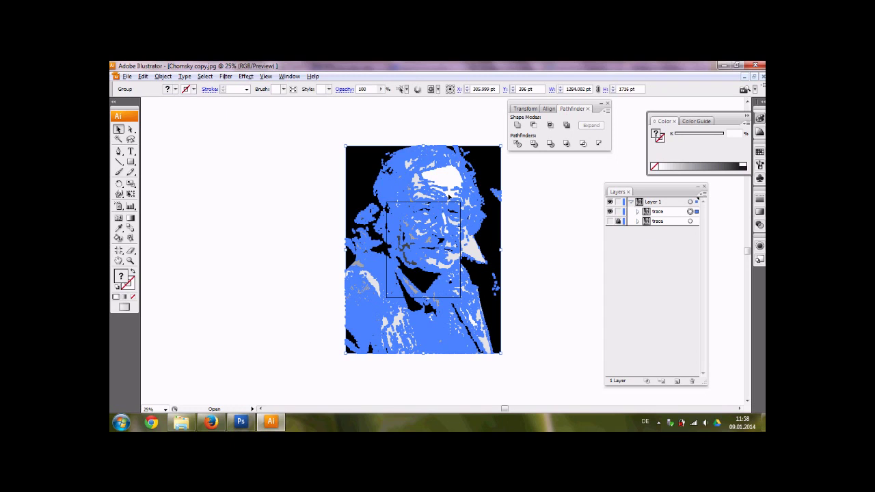
right_click(409, 205)
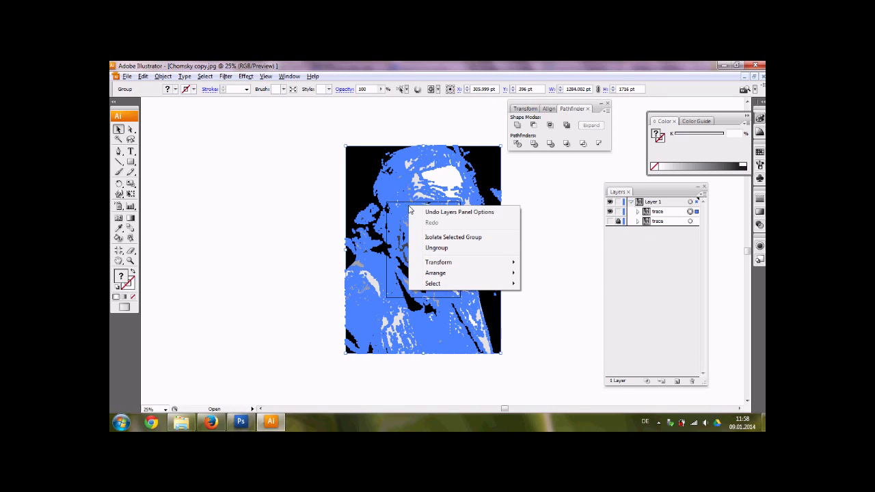
left_click(445, 249)
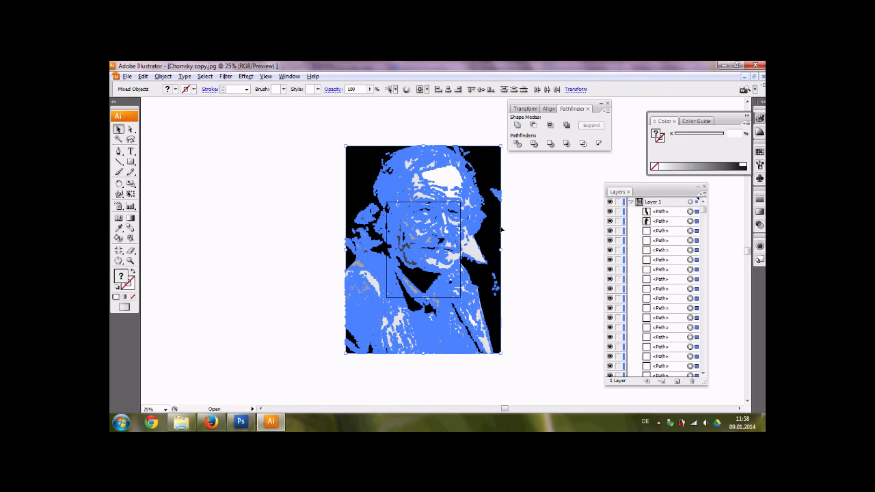
left_click(534, 226)
Step: Select all paths sharing the medium gray fill beside the forehead and recolor them with the forehead's light gray using the Eyedropper
scroll(447, 177, "up", 4)
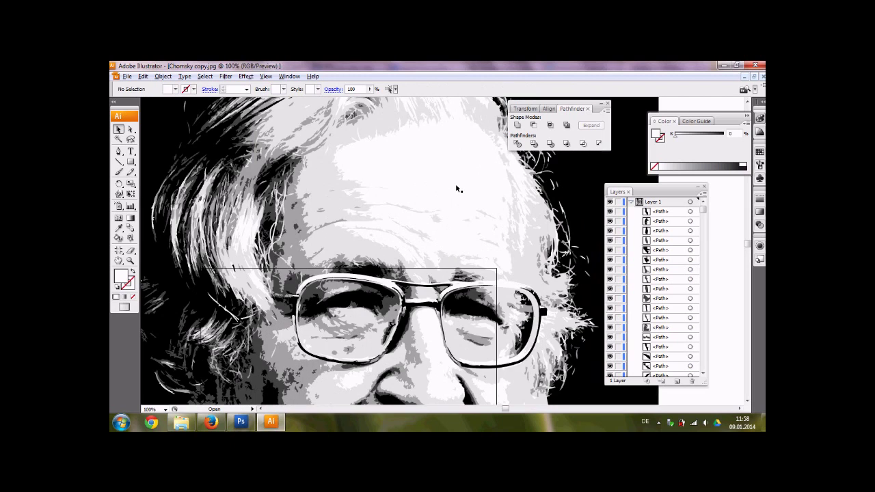
left_click(294, 216)
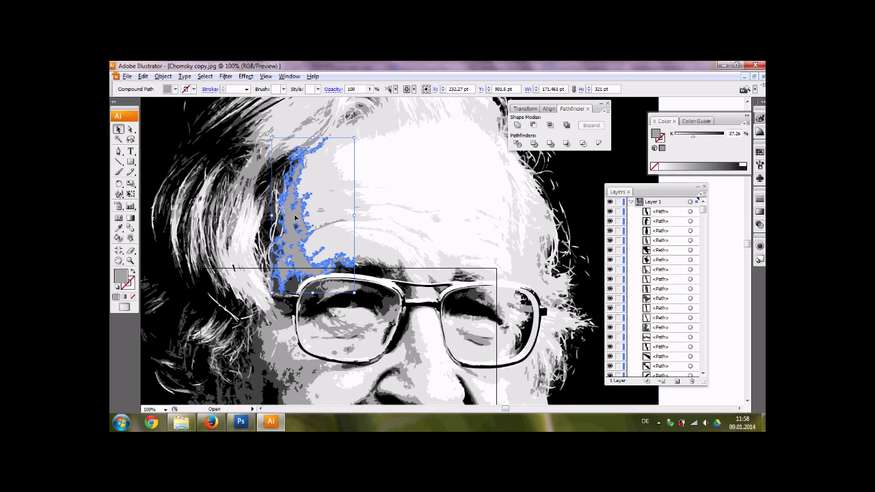
left_click(205, 76)
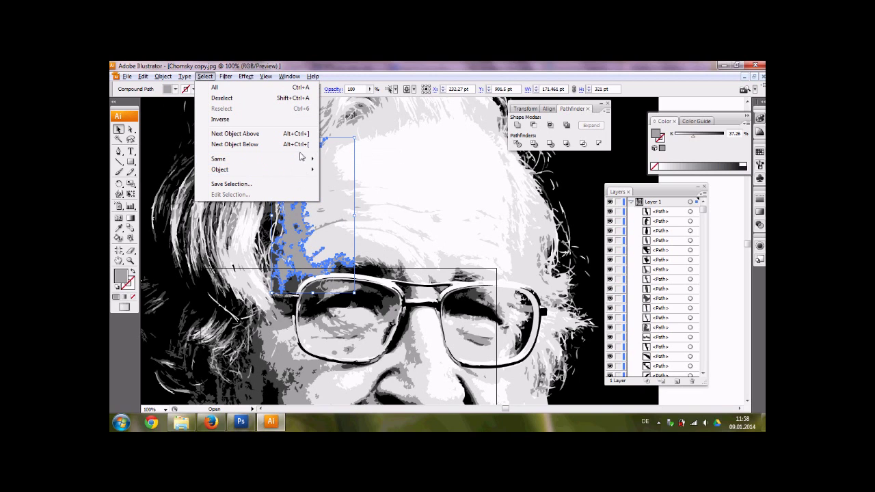
mouse_move(304, 159)
left_click(348, 181)
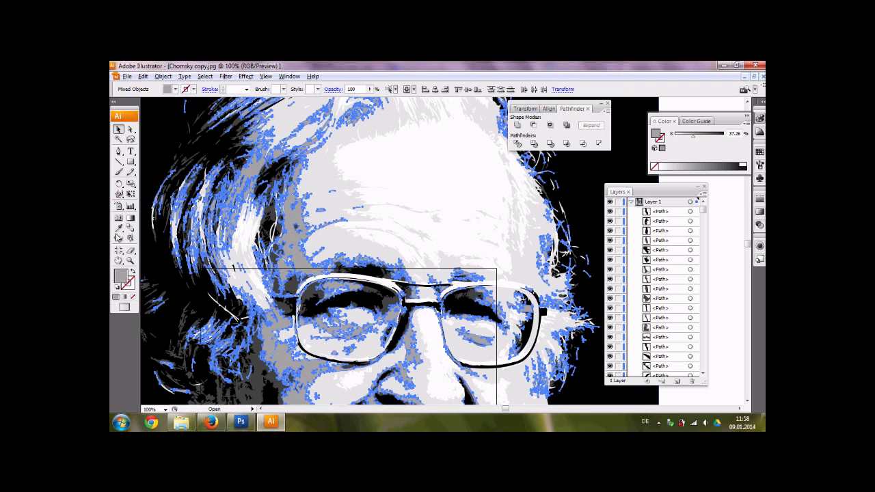
left_click(118, 228)
left_click(325, 176)
left_click(117, 129)
Step: Select all paths with the black fill of the hair and background and recolor them with the forehead's light gray using the Eyedropper
left_click(224, 147)
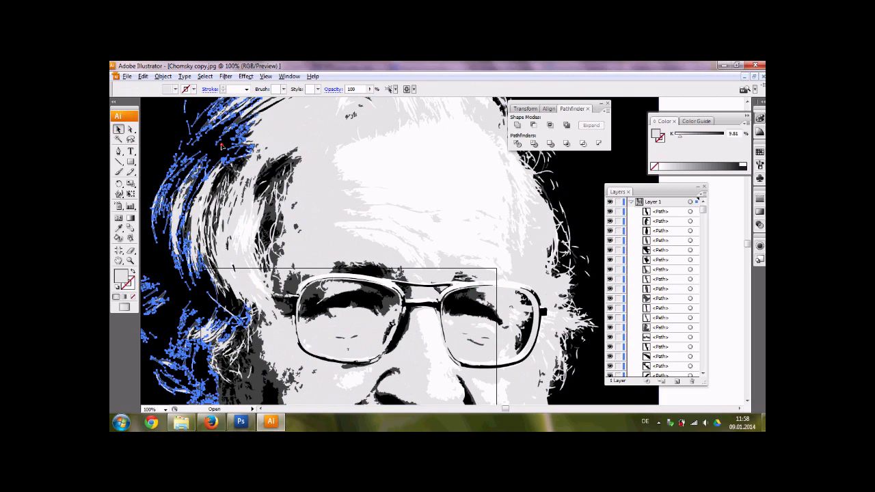
left_click(227, 77)
mouse_move(209, 76)
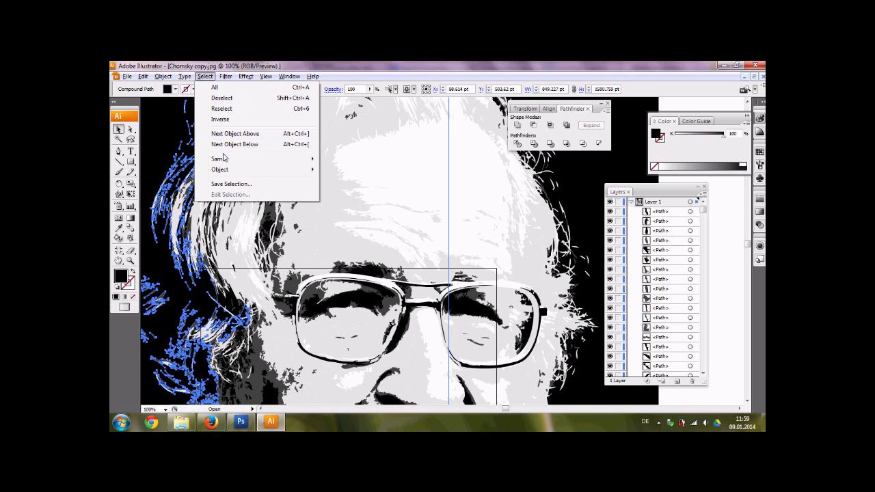
mouse_move(222, 159)
left_click(371, 182)
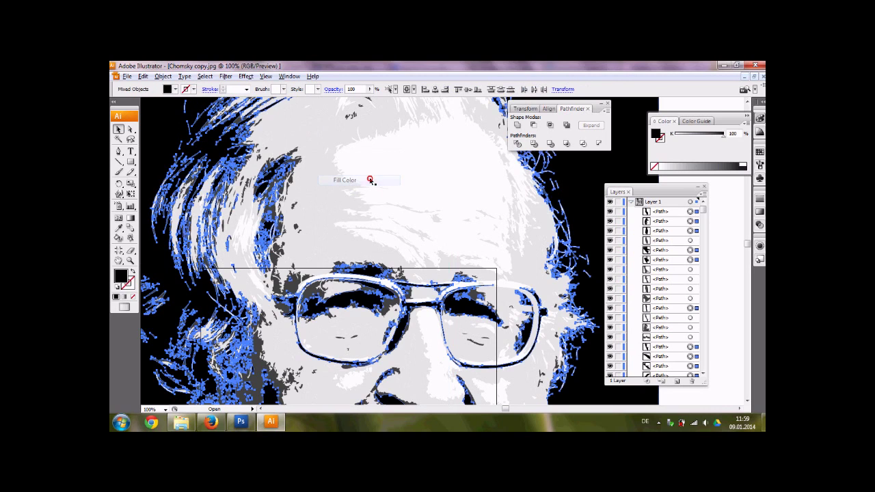
left_click(118, 230)
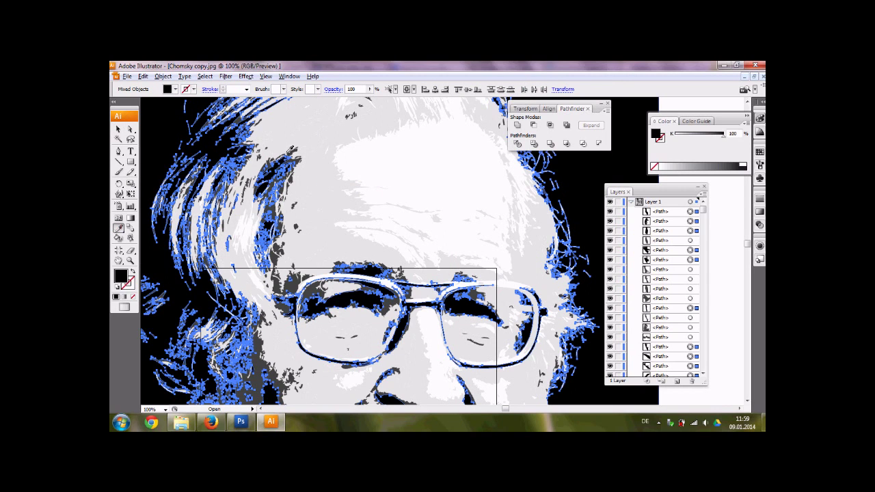
left_click(327, 172)
left_click(118, 129)
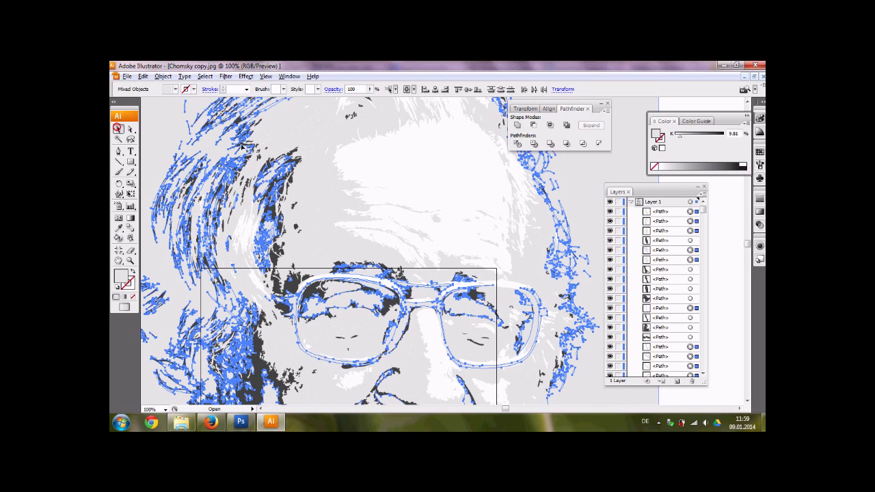
Step: Select all paths sharing the dark gray fill beside the glasses, recolor them with the forehead's light gray using the Eyedropper, and clear the selection
left_click(296, 288)
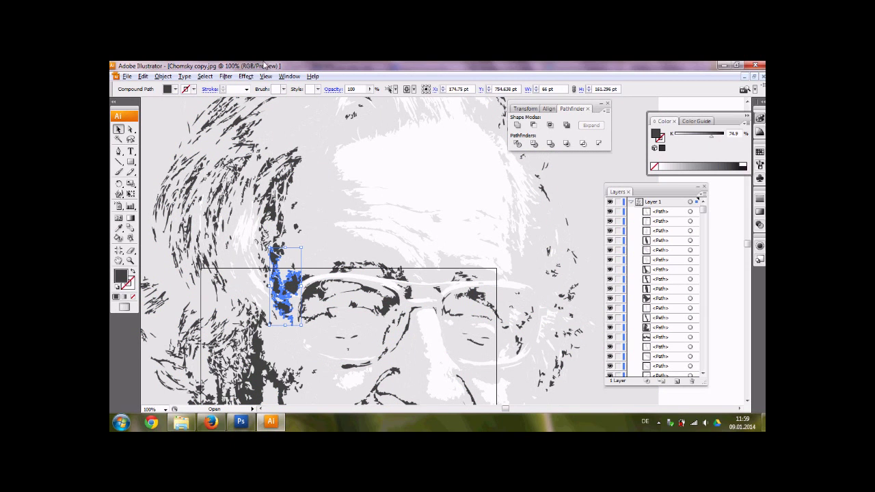
left_click(205, 75)
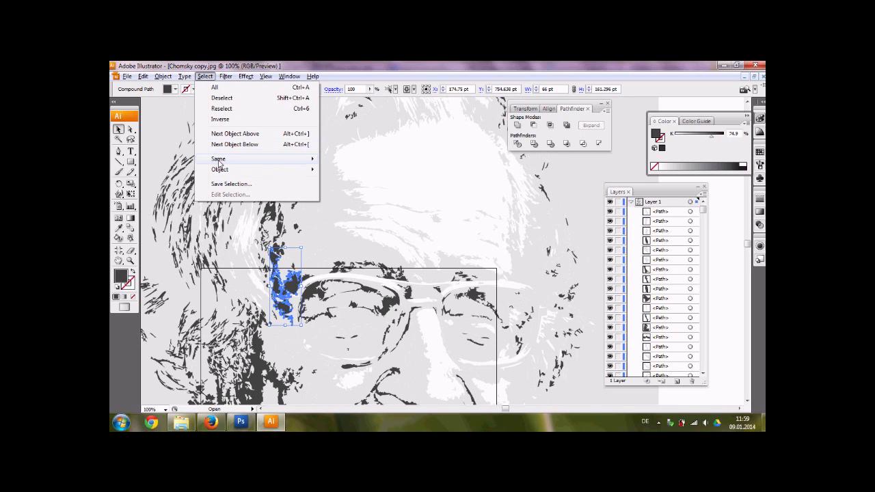
mouse_move(219, 160)
left_click(345, 179)
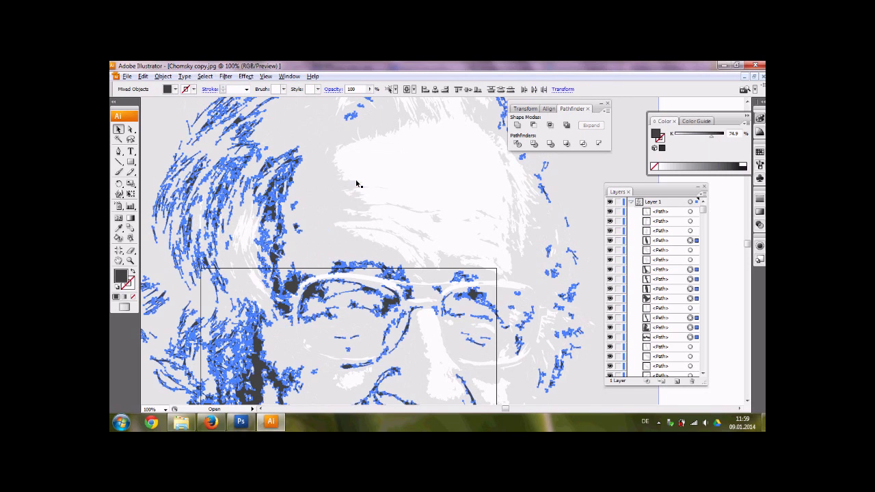
left_click(119, 228)
left_click(324, 173)
left_click(118, 128)
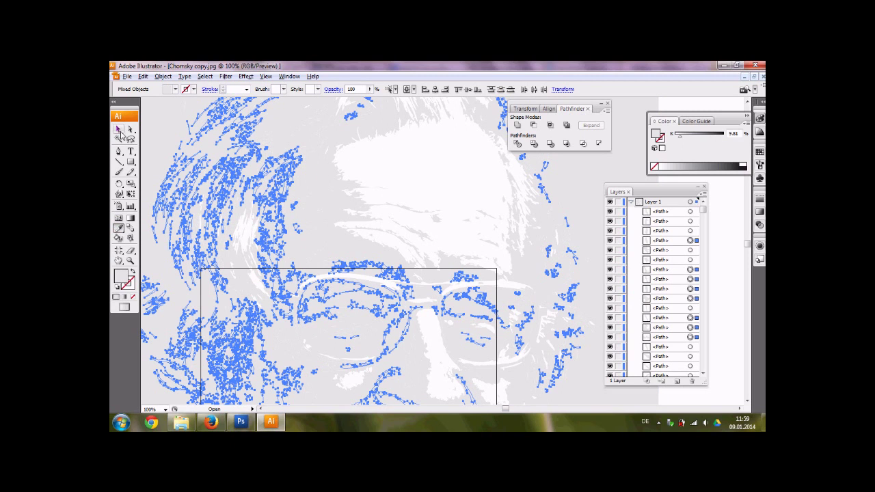
left_click(297, 129)
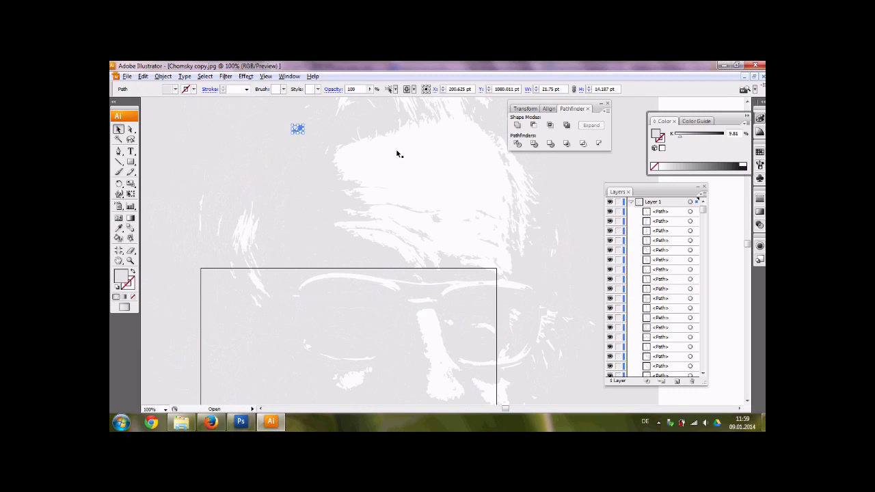
scroll(395, 154, "down", 4)
left_click(471, 156)
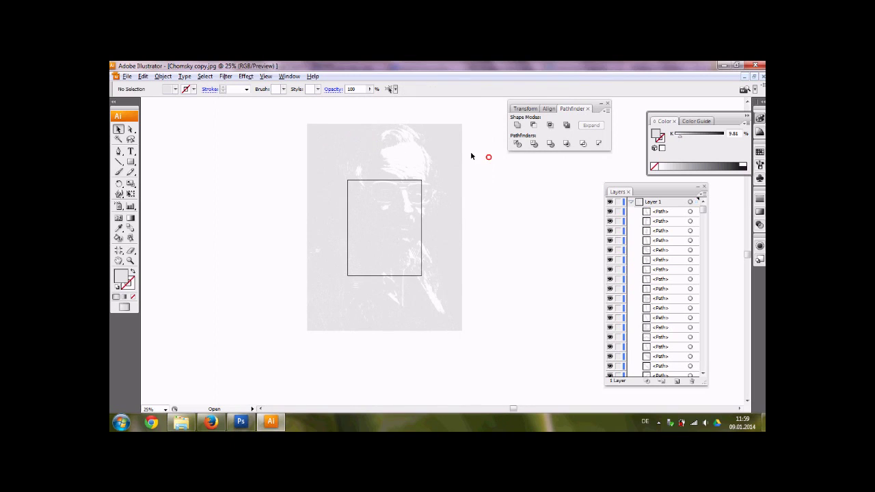
Step: Select all paths with the background's light gray fill color, unite them with the Pathfinder and expand the compound shape
left_click(445, 153)
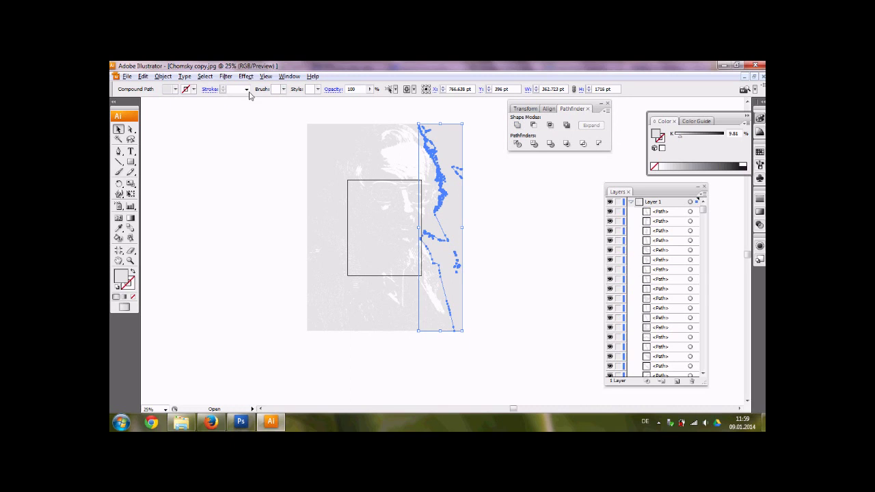
left_click(229, 136)
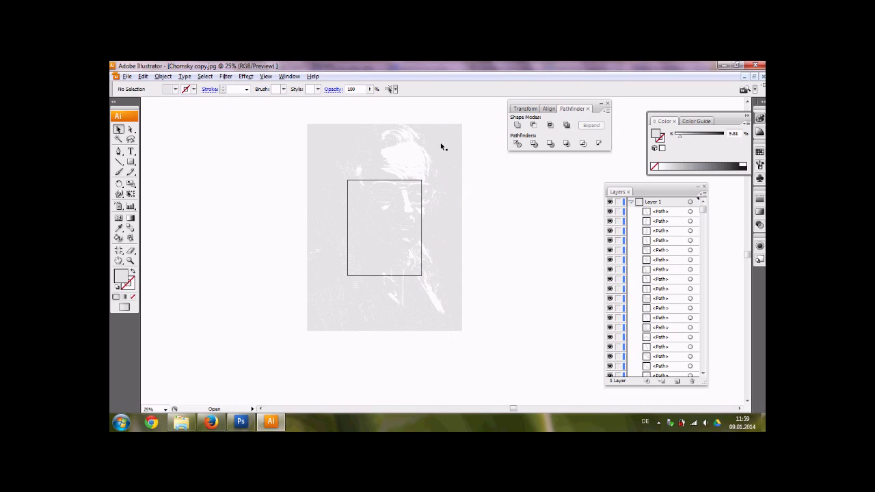
left_click(445, 143)
left_click(205, 76)
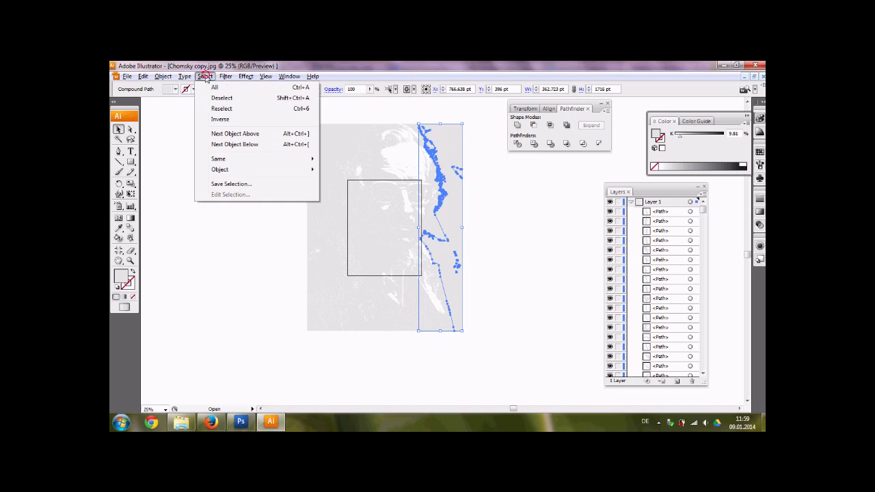
mouse_move(238, 162)
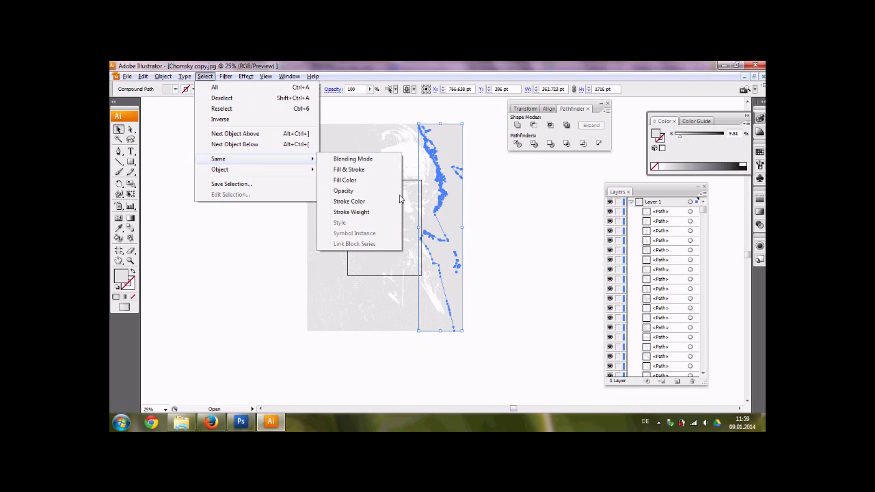
left_click(365, 180)
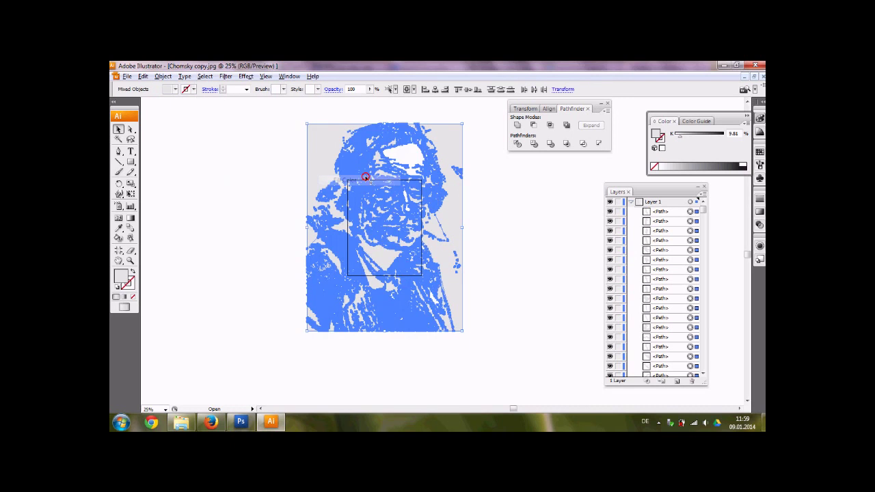
left_click(574, 109)
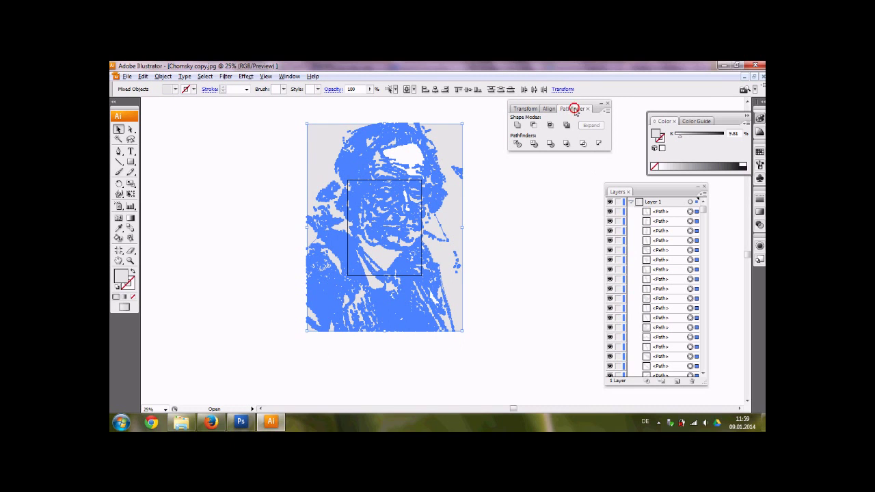
left_click(517, 126)
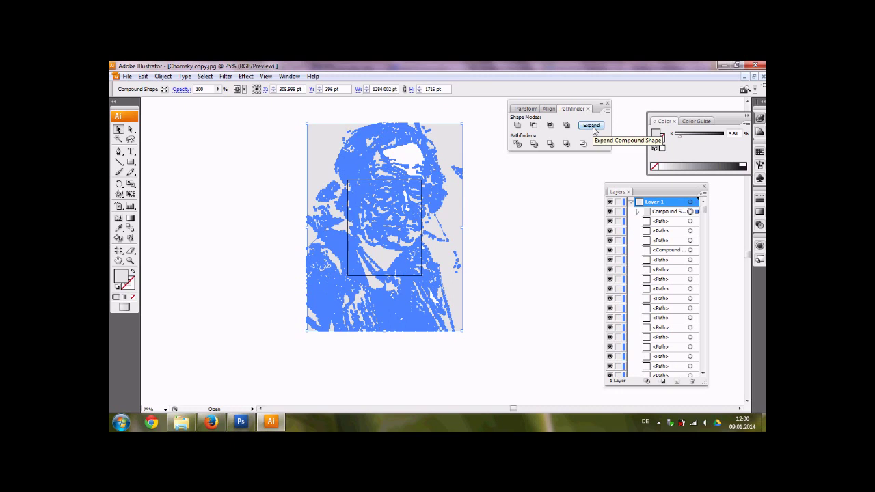
left_click(592, 126)
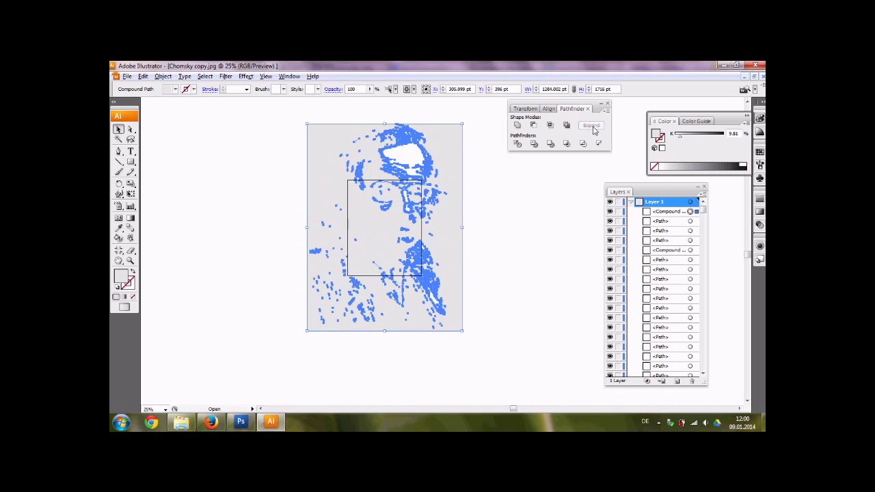
left_click(523, 189)
Step: Select all paths sharing the white forehead's fill color and delete them
left_click(402, 158)
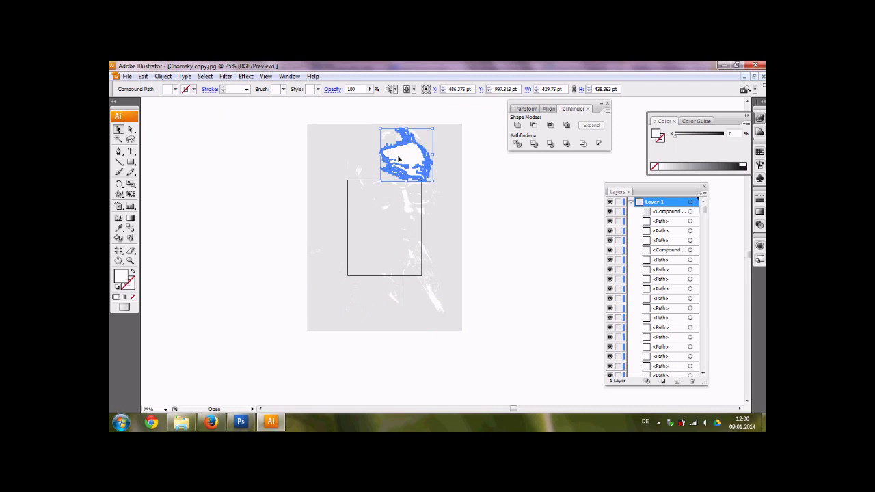
left_click(205, 76)
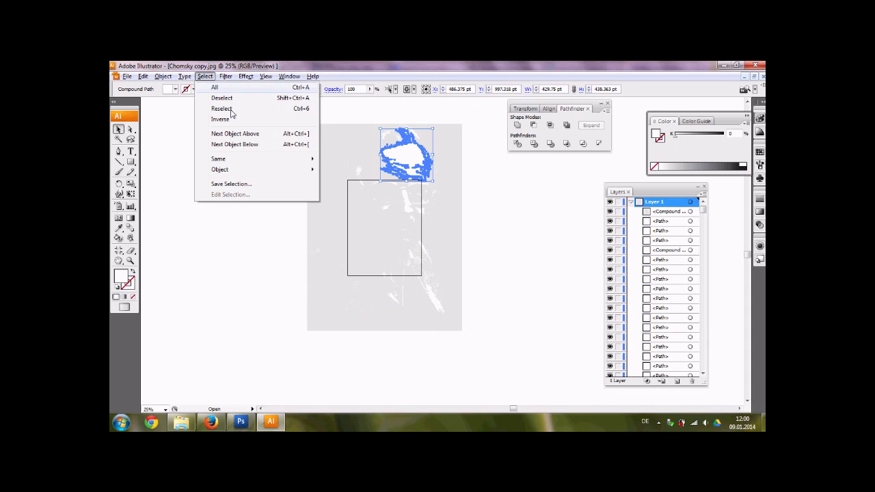
mouse_move(226, 159)
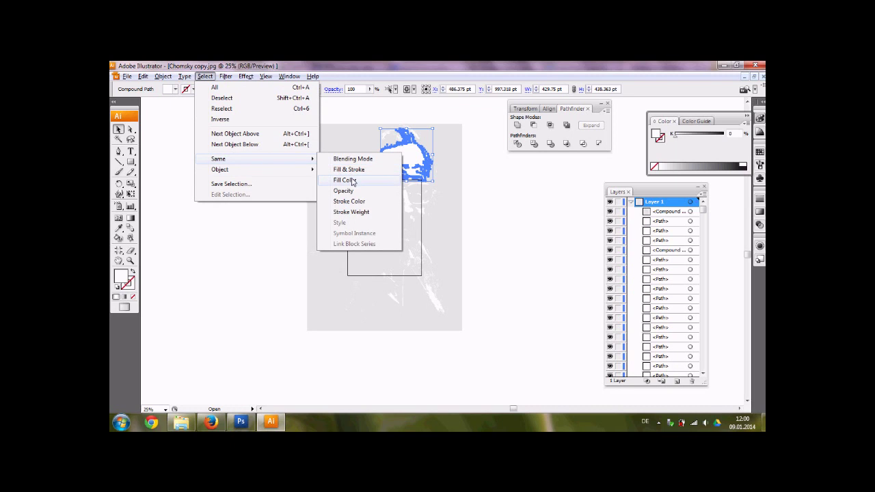
left_click(351, 179)
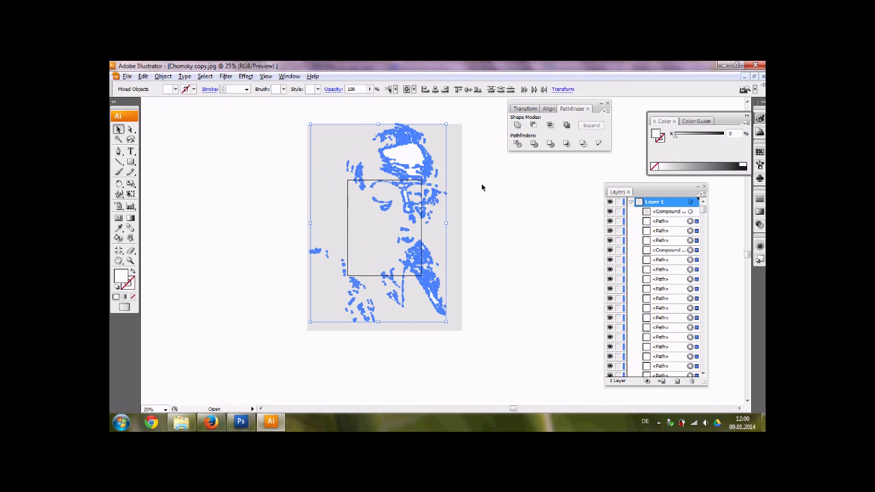
key("Delete")
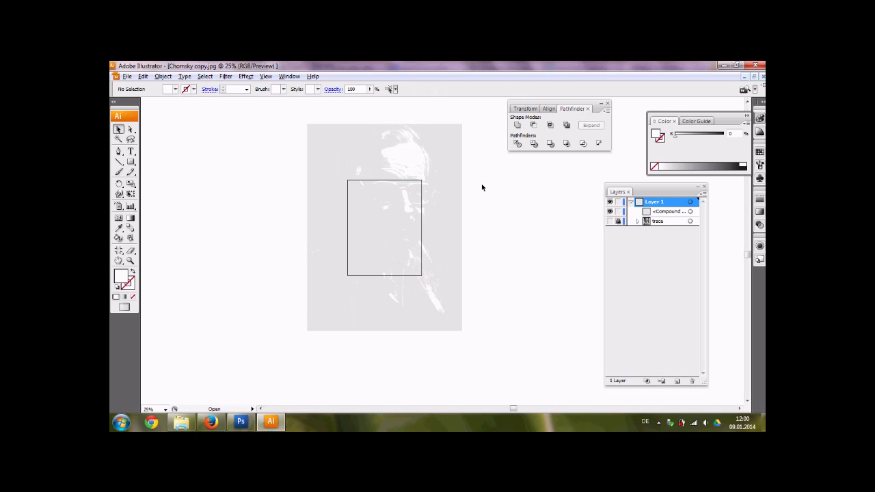
Step: Draw a white rectangle of about 1796 by 2204 pt around the portrait and place it directly below the compound path in Layer 1
left_click(656, 211)
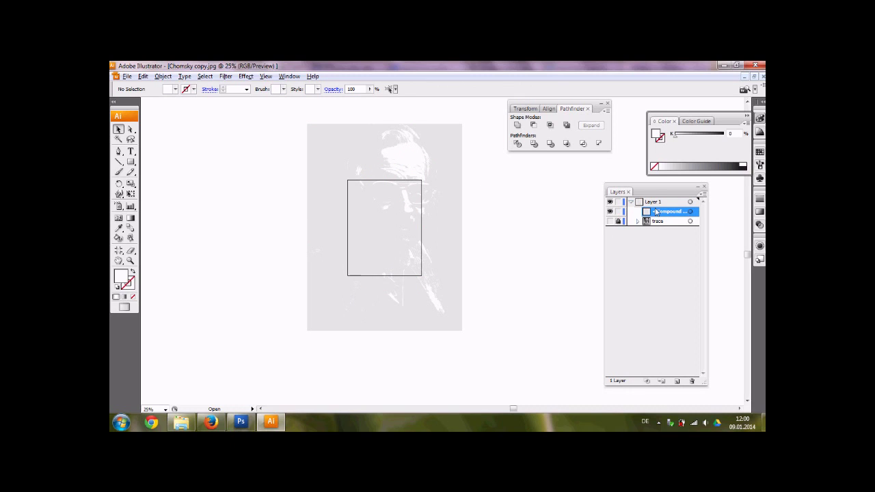
left_click(613, 212)
left_click(613, 212)
left_click(130, 162)
mouse_move(285, 106)
left_mouse_down()
mouse_move(360, 267)
mouse_move(510, 335)
mouse_move(500, 372)
left_mouse_up()
left_click_drag(663, 212, 662, 232)
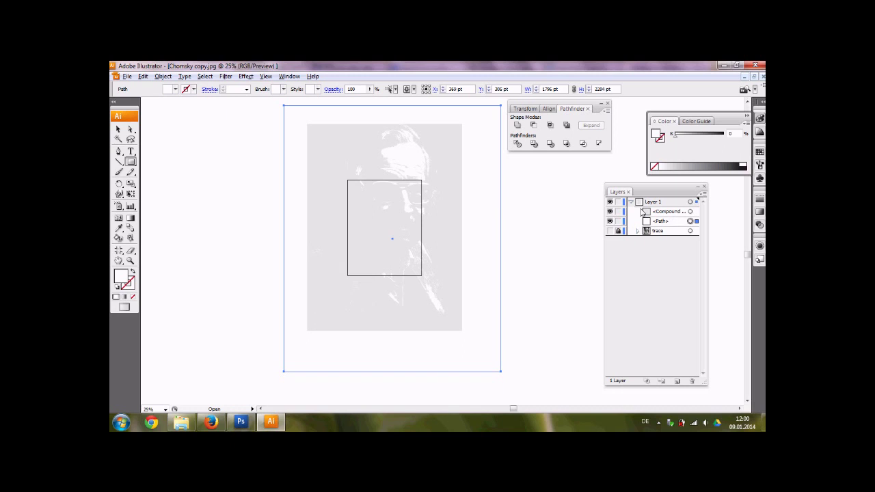
Step: Select the white rectangle together with the light gray compound path and split them with the Pathfinder's Divide
left_click(118, 128)
left_click_drag(220, 157, 422, 274)
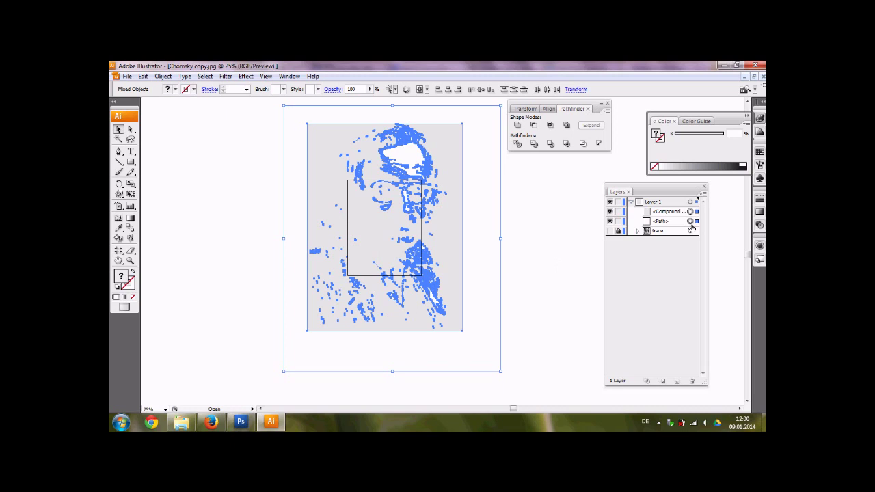
left_click(517, 145)
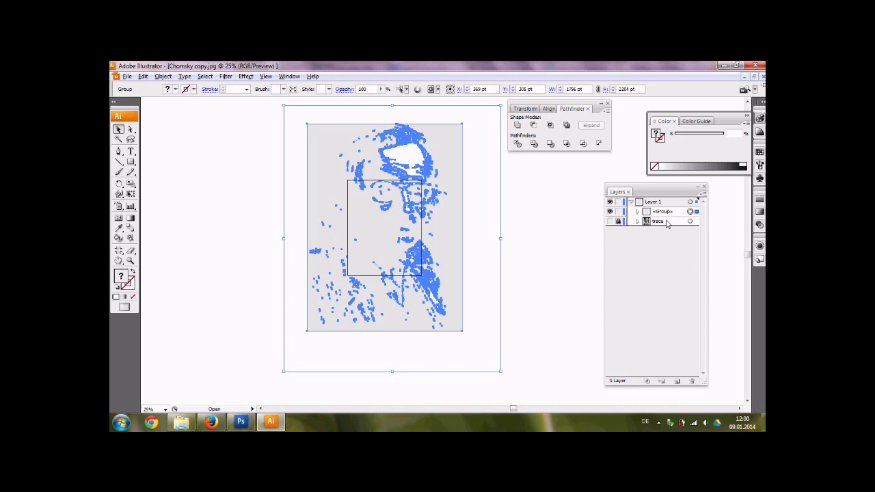
Step: Ungroup the divided artwork into separate paths and clear the selection
left_click(668, 216)
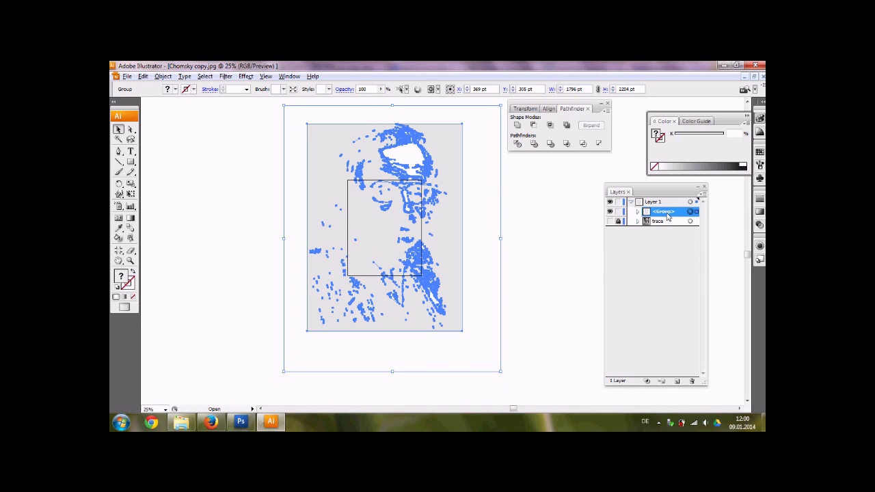
right_click(443, 169)
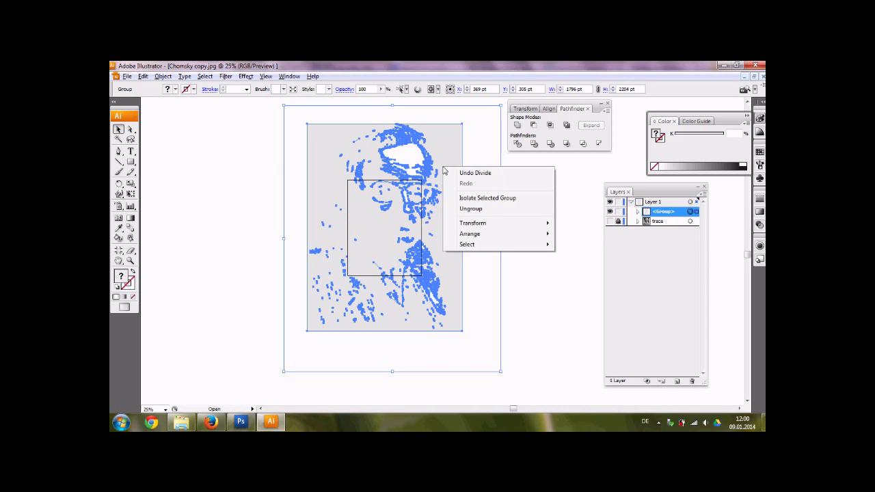
left_click(471, 209)
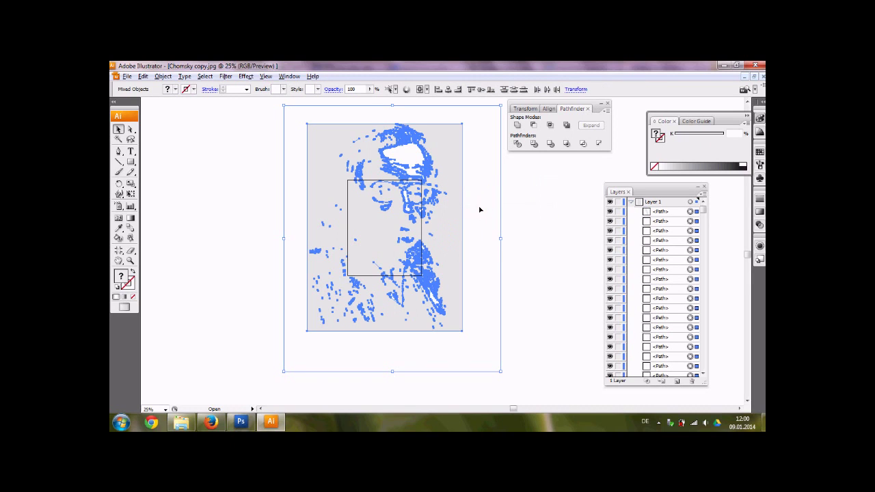
left_click(537, 198)
left_click(299, 122)
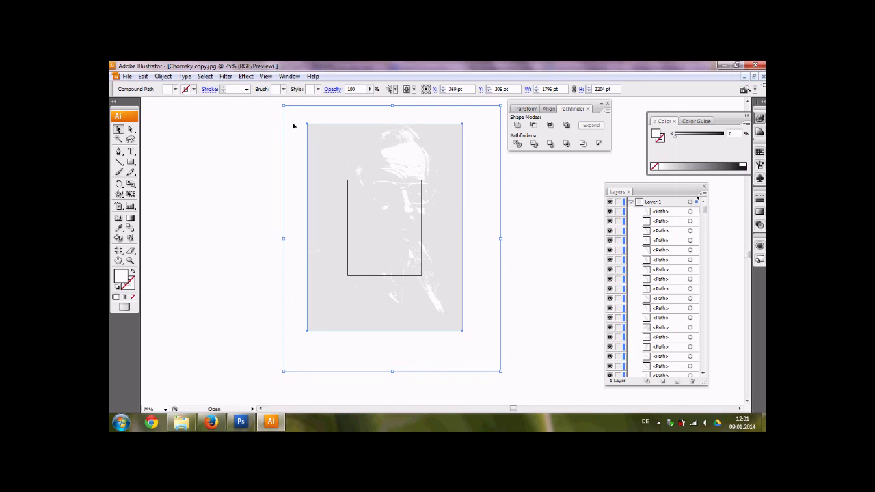
left_click(293, 126)
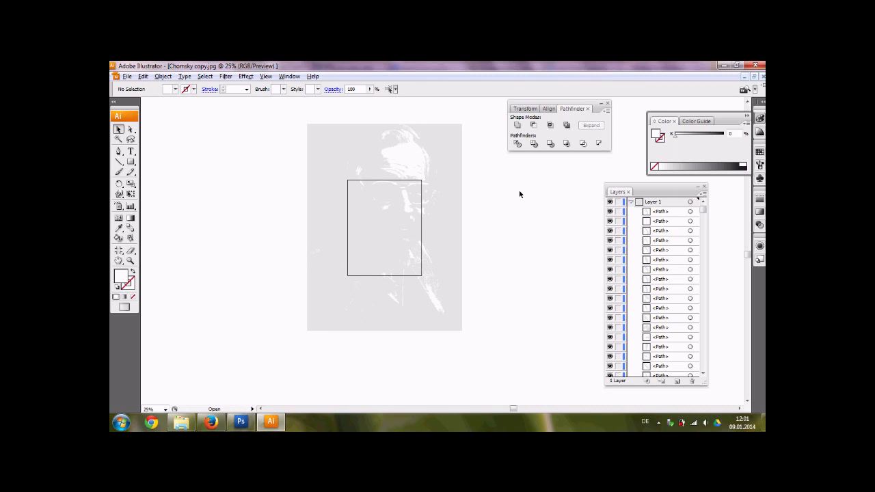
Step: Select all divided pieces with the light gray fill color, unite them into one shape, expand it and clear the selection
left_click(443, 135)
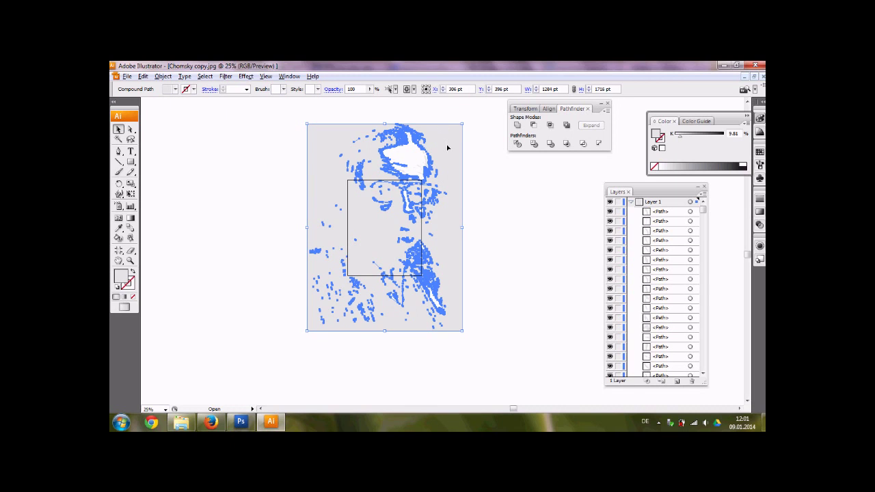
left_click(205, 76)
mouse_move(225, 160)
left_click(349, 181)
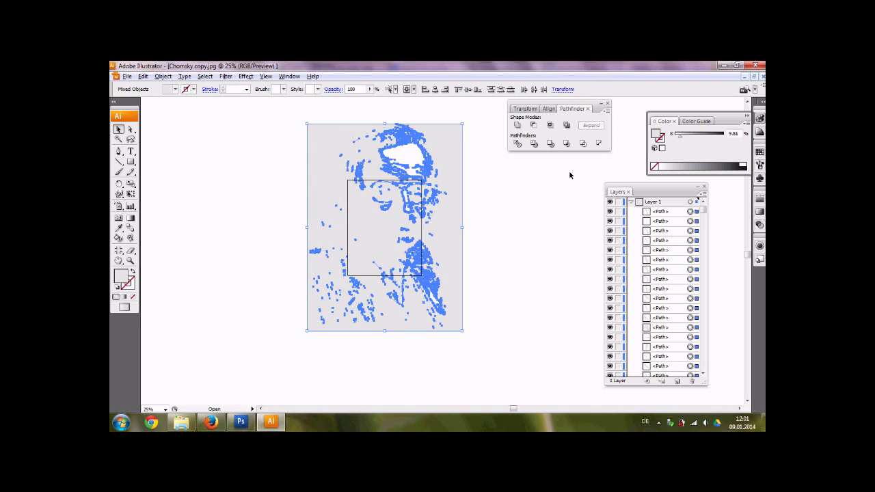
left_click(517, 126)
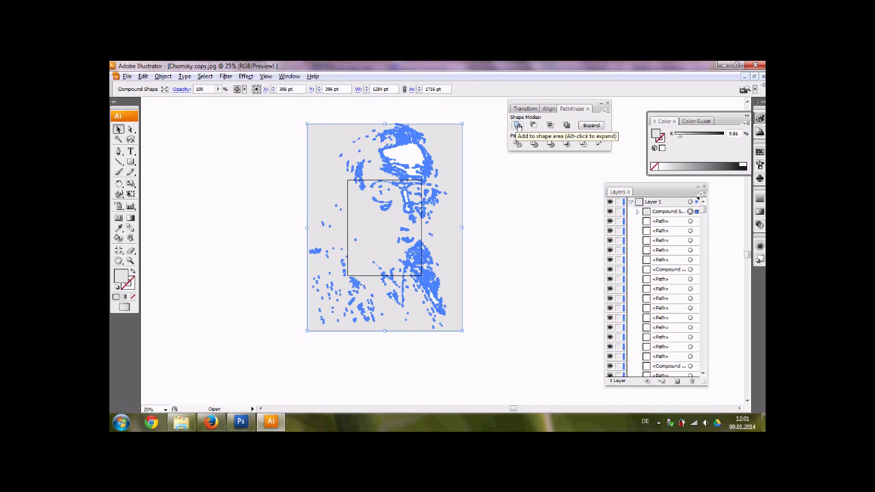
left_click(593, 126)
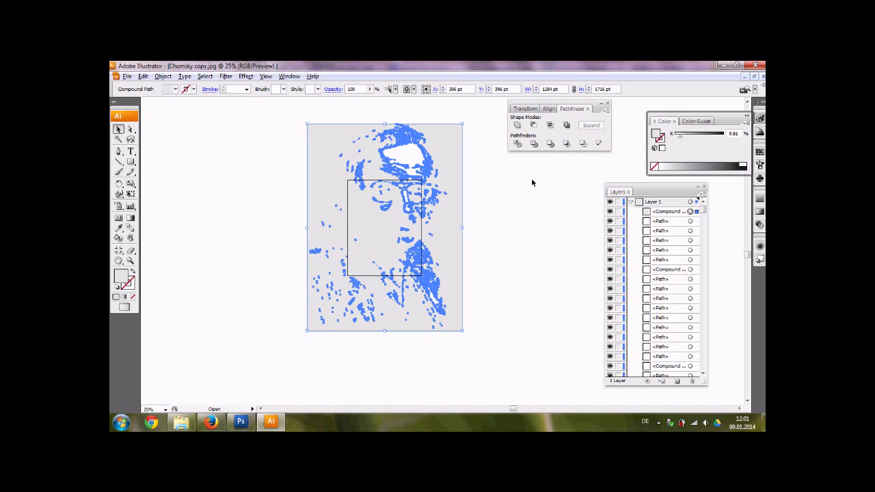
left_click(510, 172)
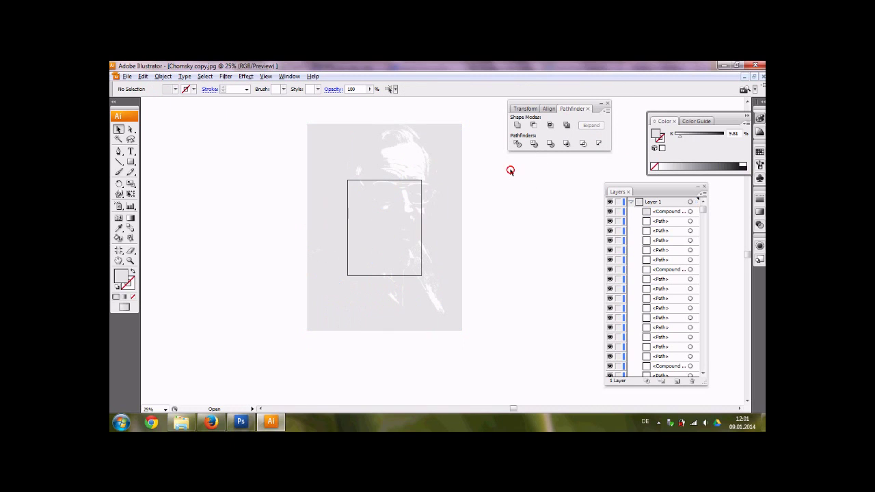
Step: Select all divided pieces that share the forehead's white fill color and group them
left_click(400, 158)
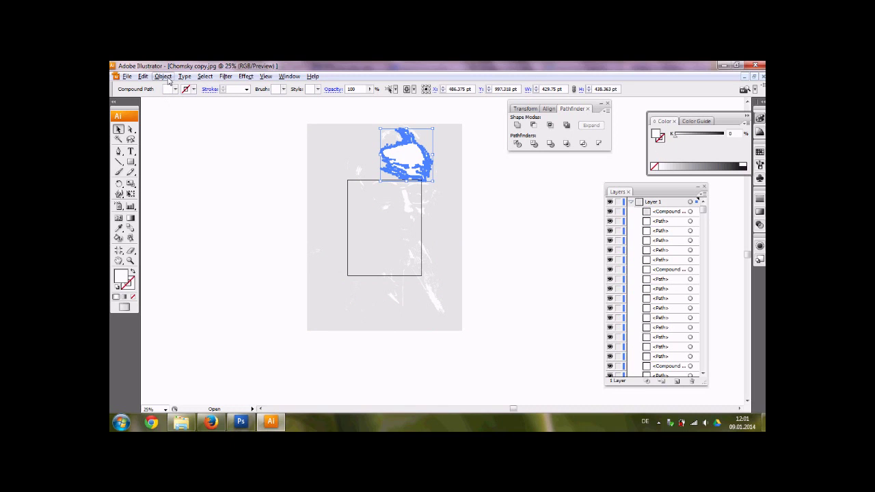
left_click(205, 76)
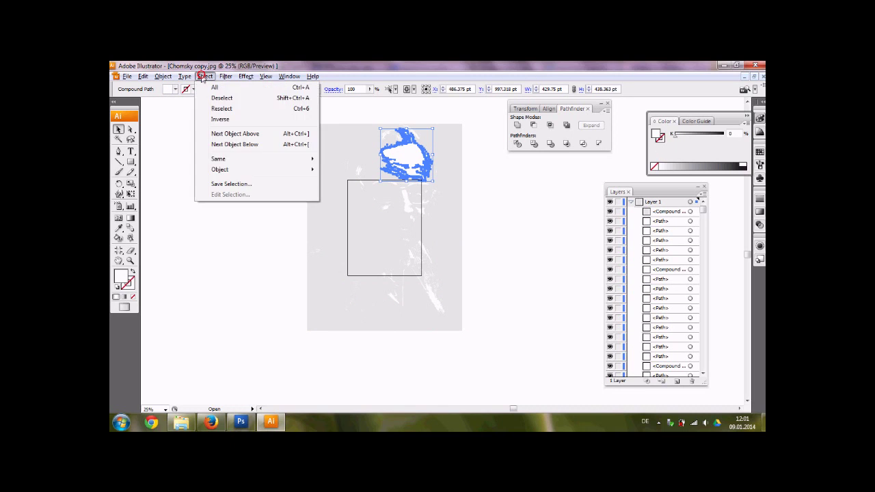
mouse_move(226, 159)
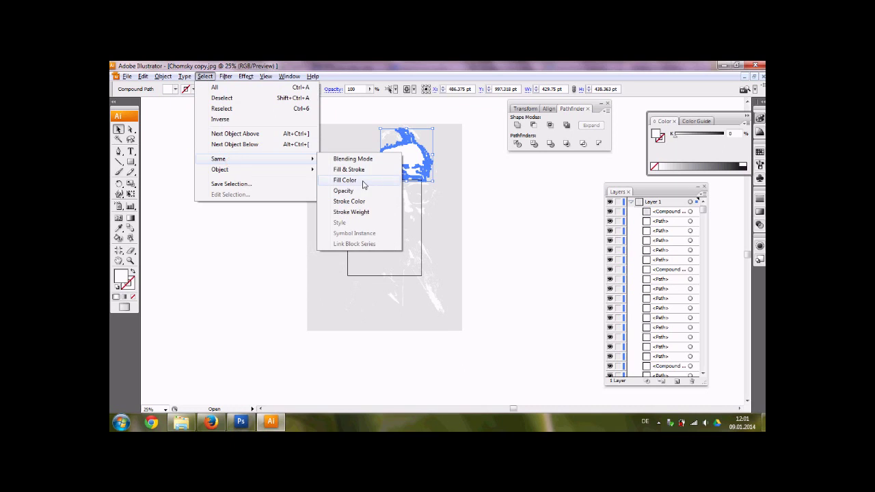
left_click(362, 181)
right_click(402, 161)
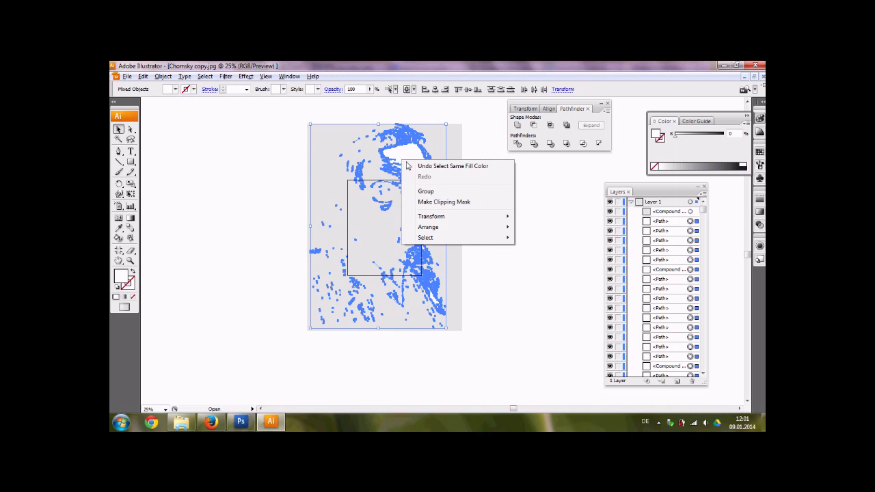
left_click(436, 192)
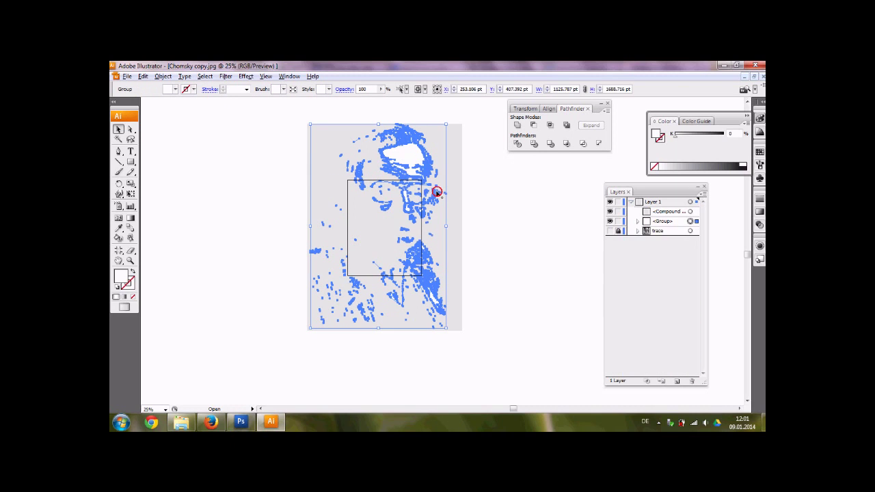
Step: Rename the white group "islands withe" and keep a hidden, locked duplicate of it directly below
left_click(661, 225)
double_click(662, 226)
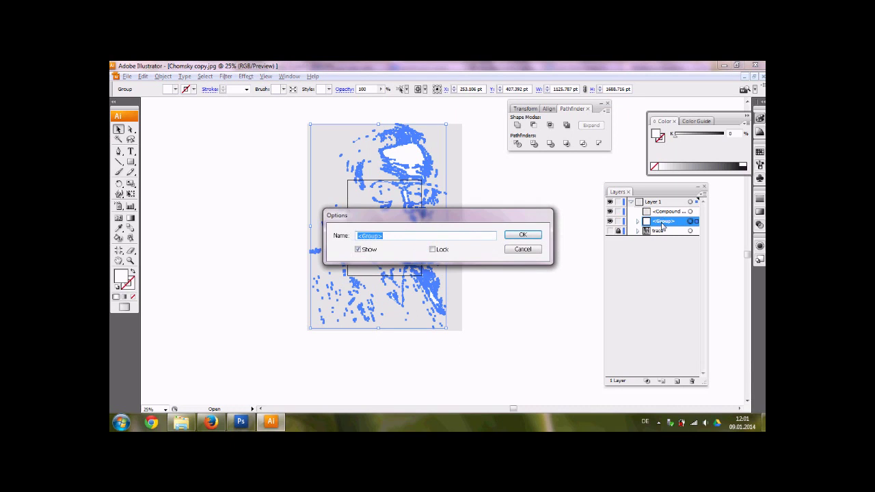
key("BackSpace")
key("Return")
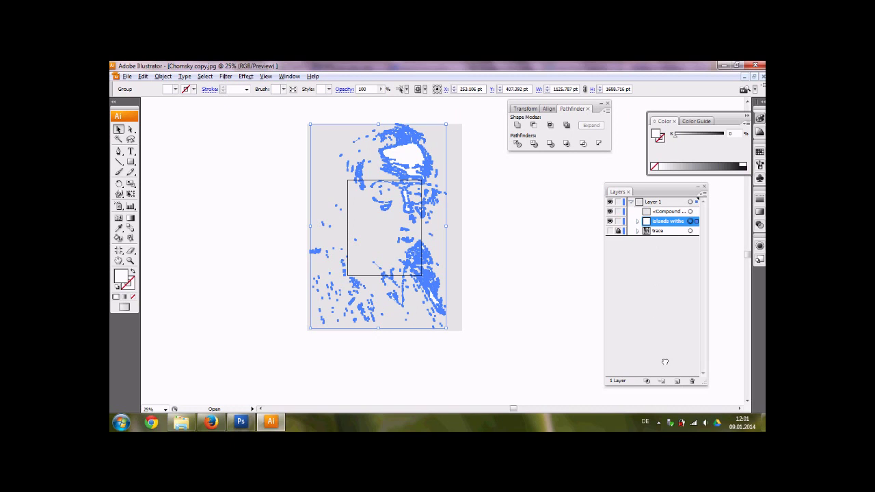
left_click(678, 381)
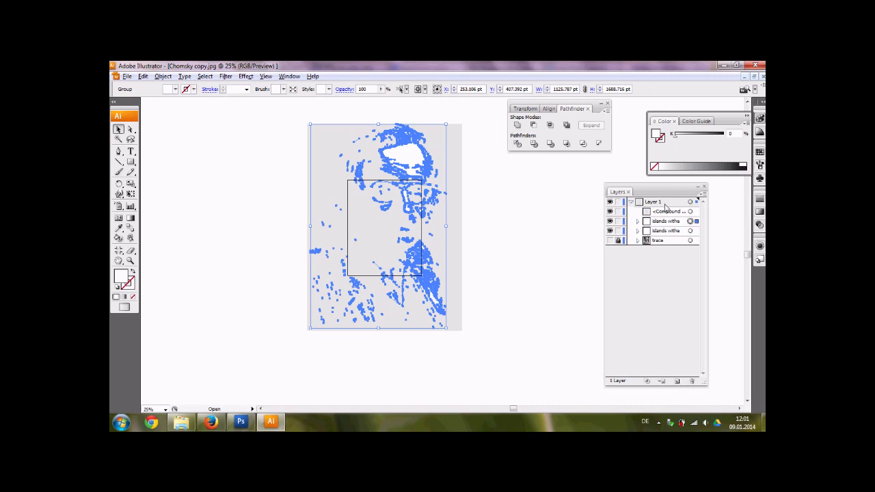
left_click(610, 231)
Step: Recolor the visible white islands group with the light gray sampled from the surrounding background shape, and clear the selection
left_click(118, 228)
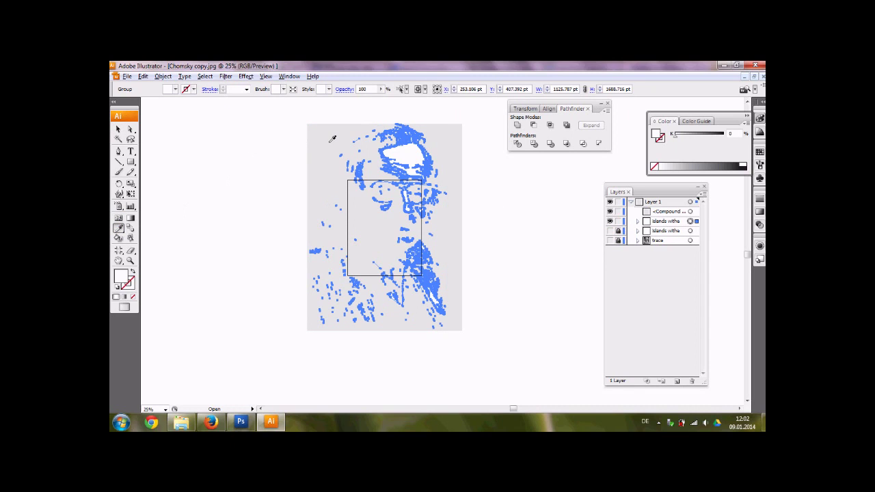
left_click(329, 143)
left_click(118, 130)
left_click(185, 143)
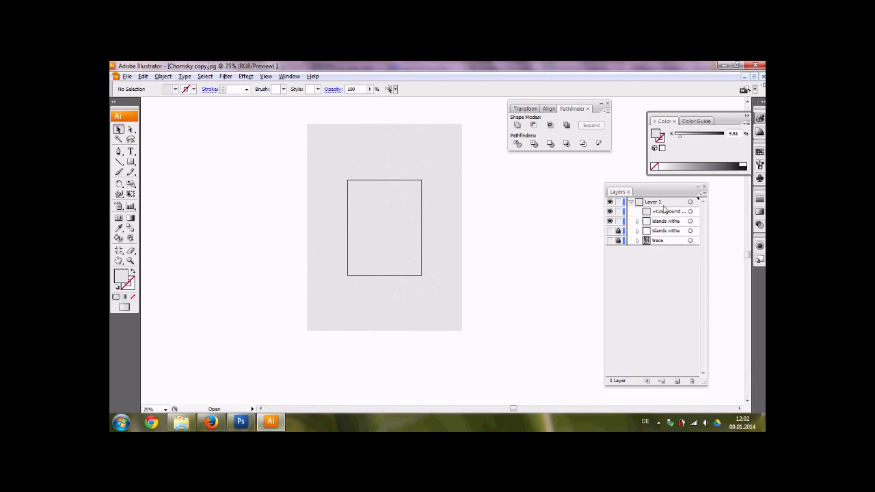
Step: Unite the recolored islands group with the light gray compound path into one expanded shape and clear the selection
left_click(690, 222)
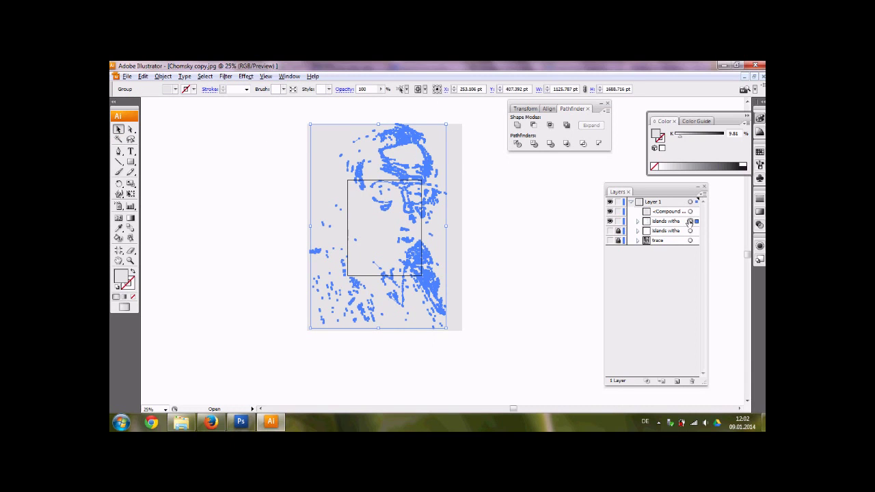
left_click(690, 211, "shift")
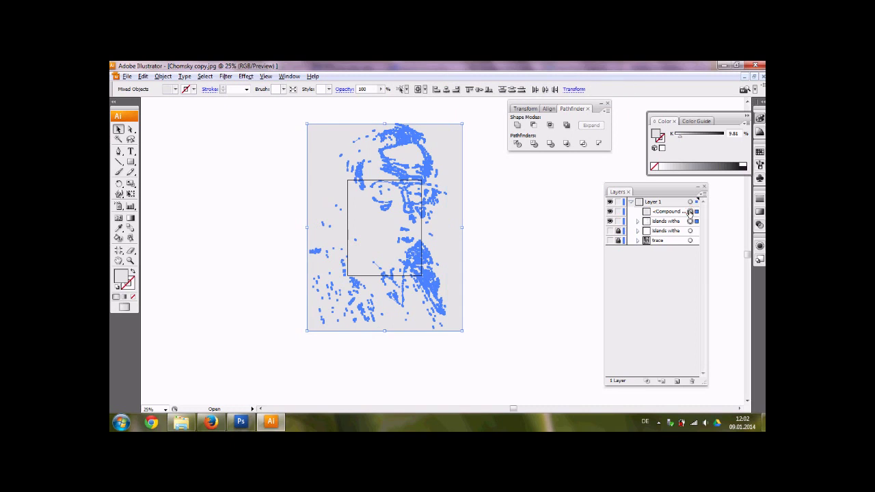
left_click(514, 126)
left_click(592, 126)
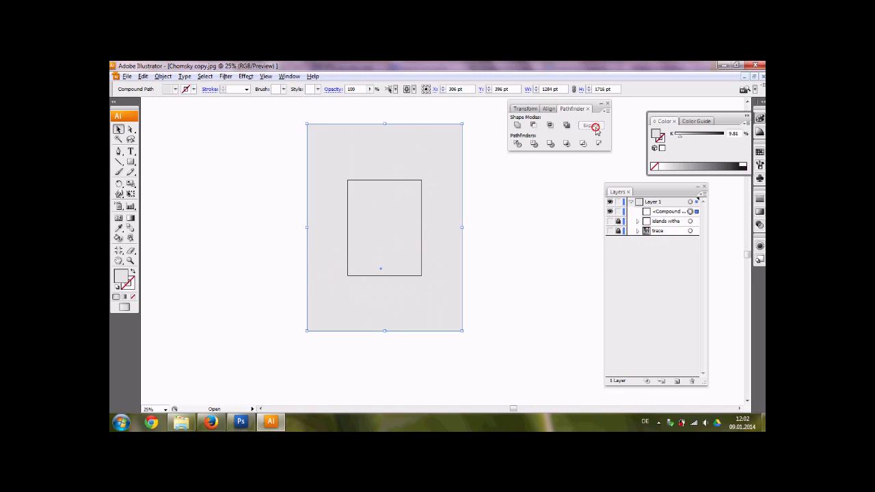
left_click(524, 216)
Step: Rename the united compound path "stencil light gray", and hide and lock it
left_click(673, 214)
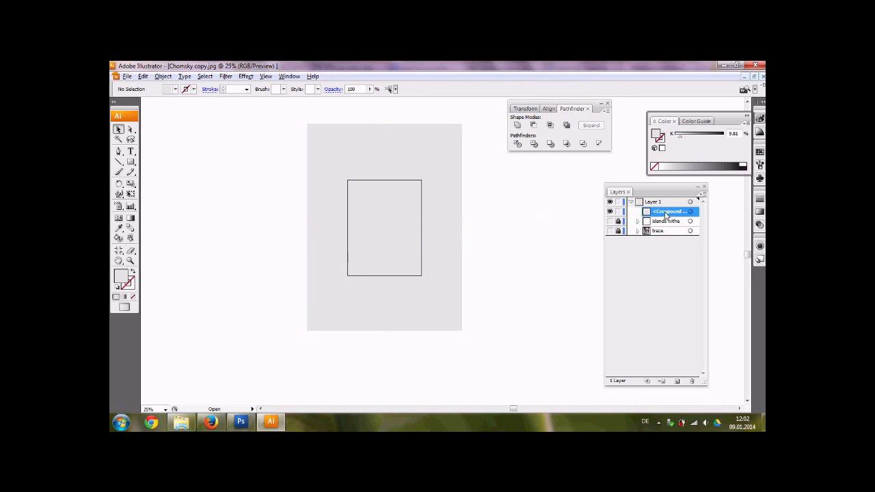
double_click(663, 213)
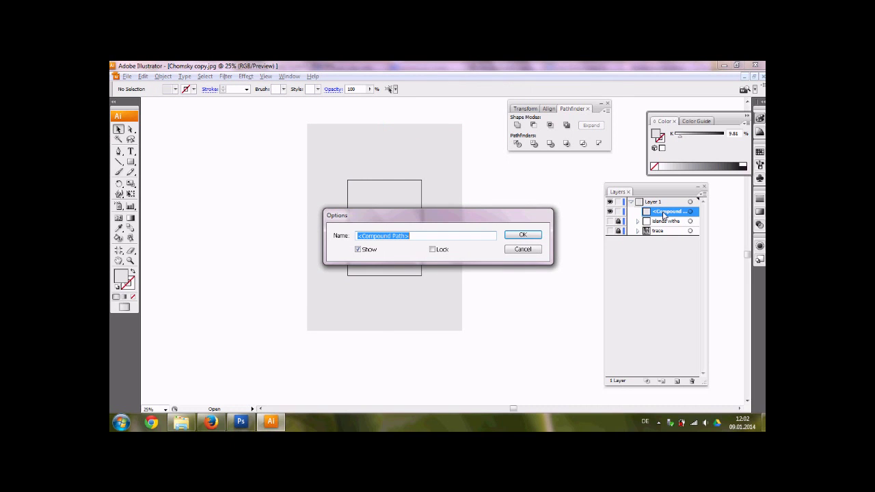
type("stencil light gray")
key("Return")
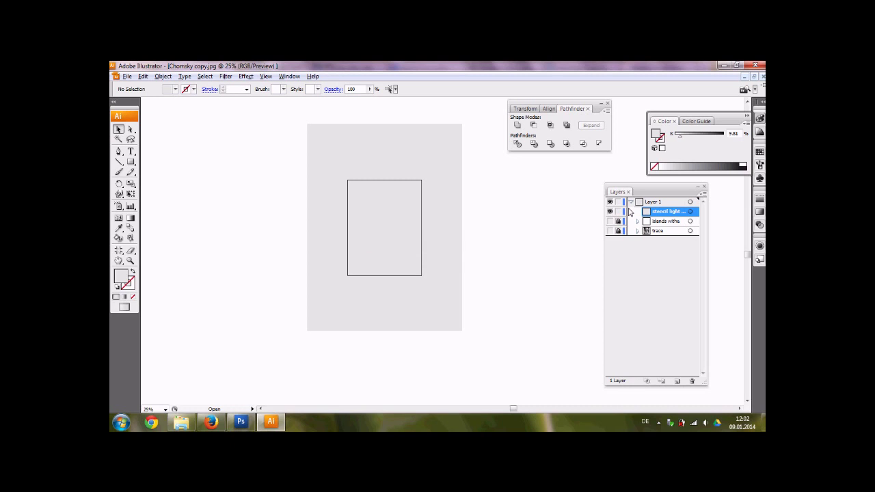
left_click(610, 212)
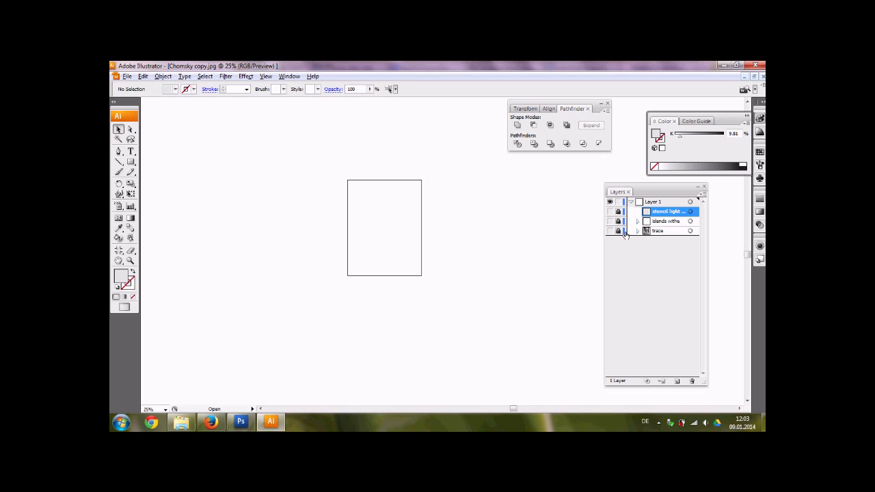
Step: Duplicate the "trace" group, place the copy first in Layer 1, and make it visible and unlocked
left_click(657, 232)
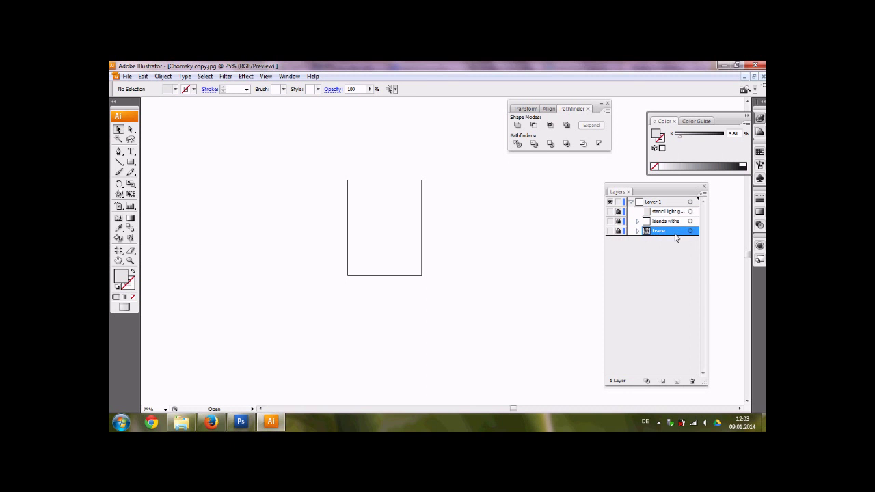
left_click(677, 381)
left_click_drag(658, 233, 655, 213)
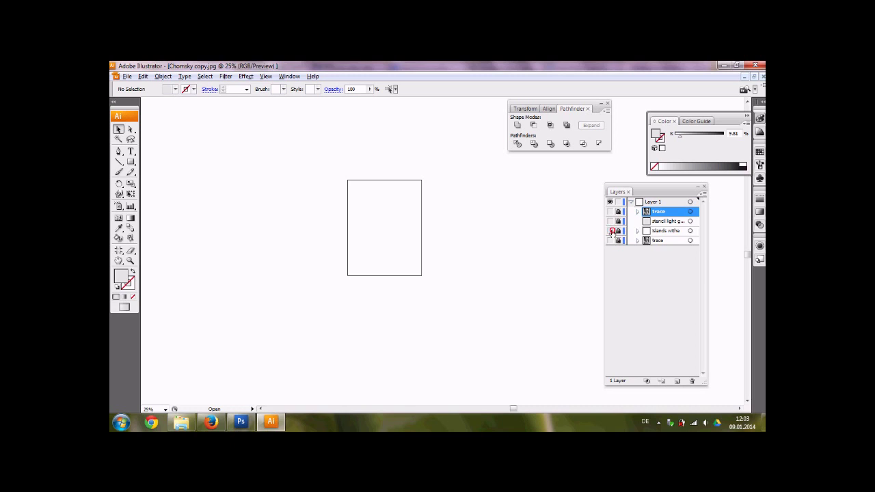
left_click(611, 211)
left_click(618, 212)
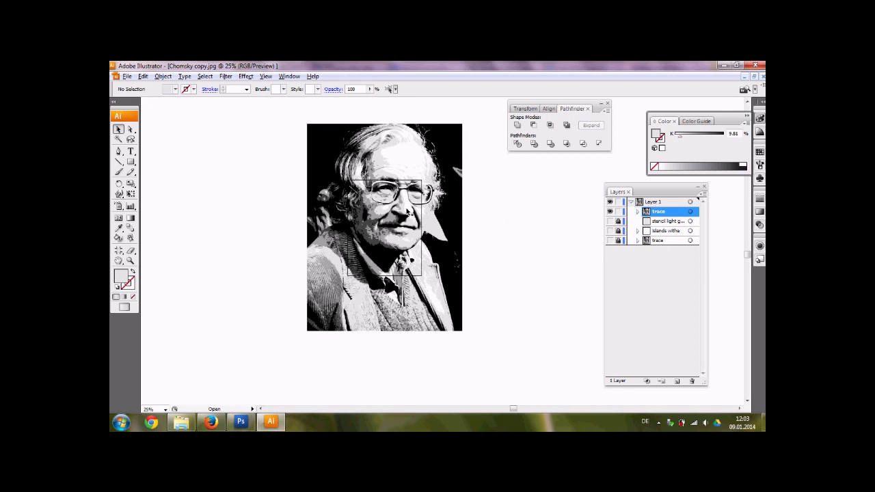
Step: Ungroup the visible trace copy into separate paths and clear the selection
scroll(409, 158, "up", 5)
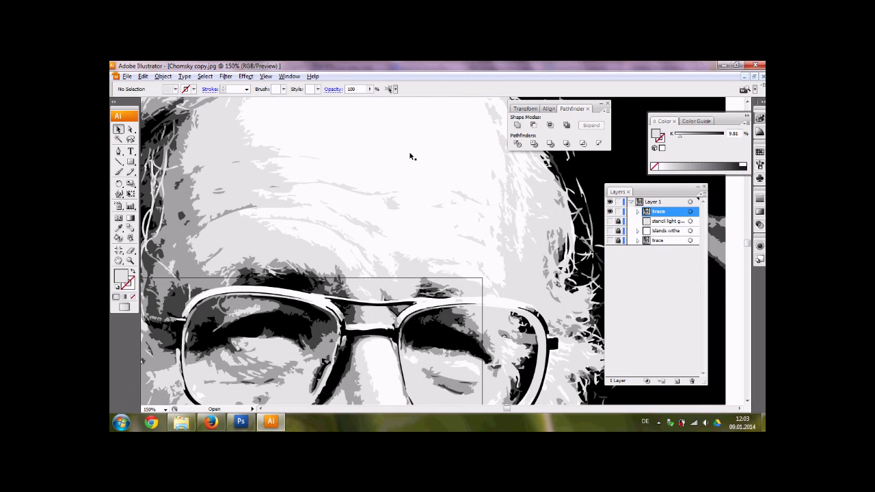
scroll(407, 178, "down", 1)
scroll(329, 194, "down", 1)
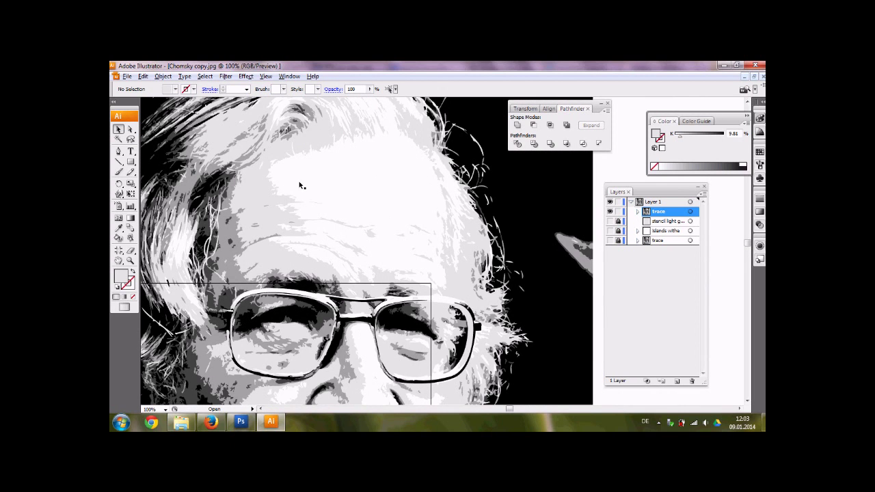
left_click(309, 183)
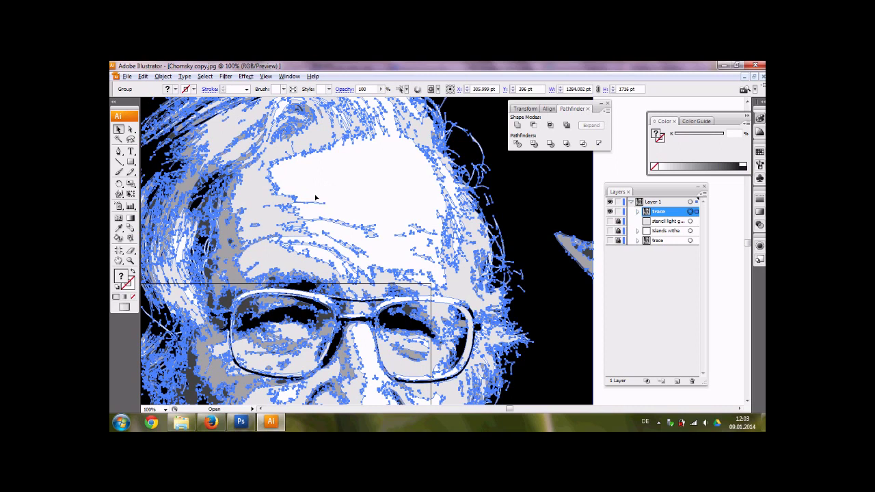
right_click(316, 188)
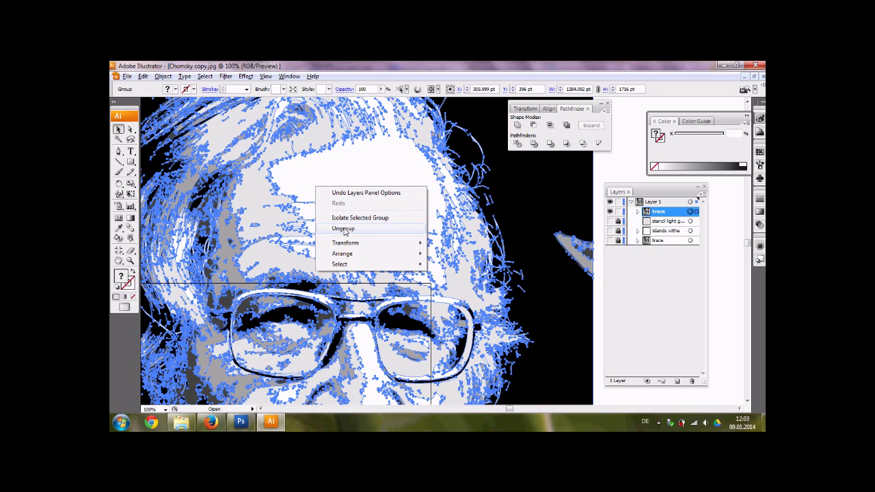
left_click(344, 229)
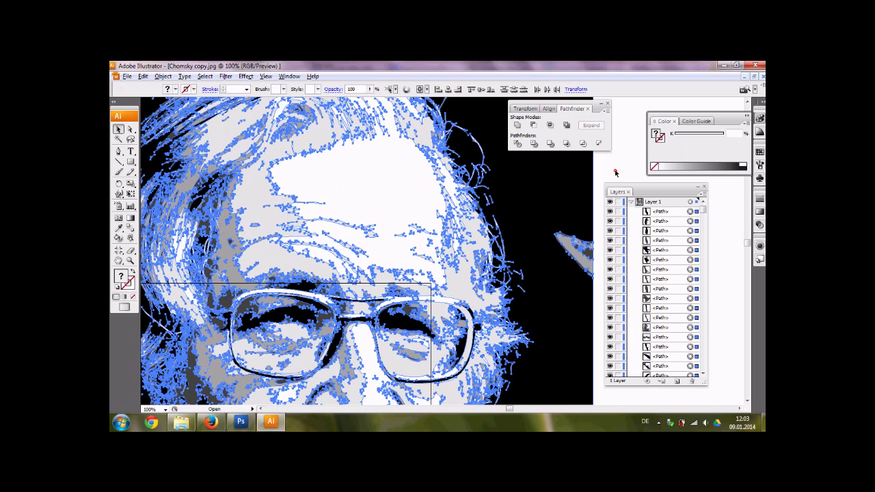
left_click(615, 174)
Step: Select all white pieces of the trace by matching fill color and recolor them with the light gray sampled from the forehead
left_click(351, 184)
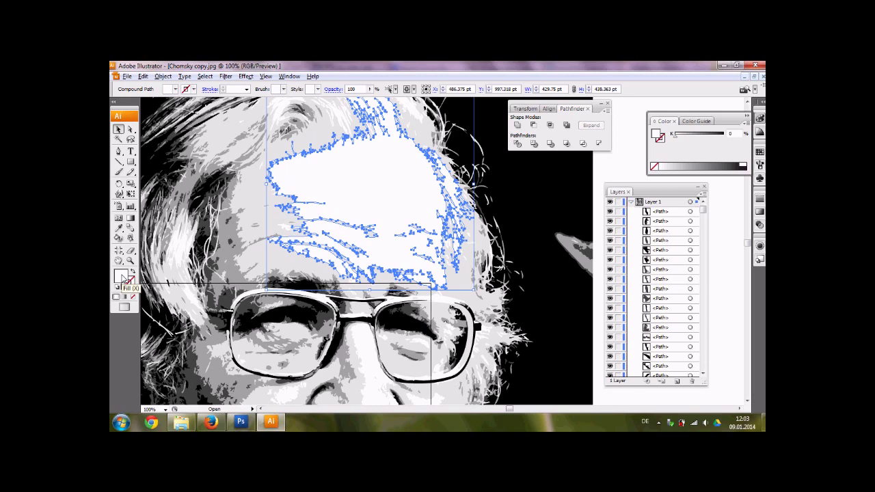
left_click(205, 76)
mouse_move(218, 158)
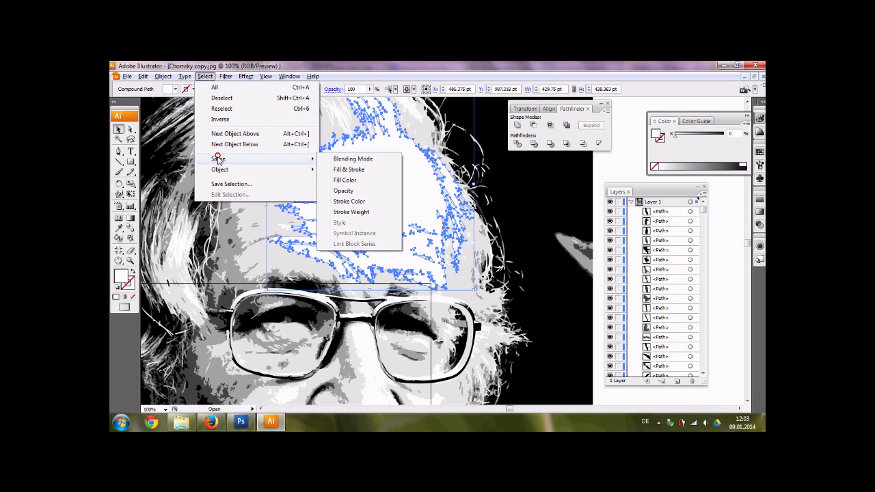
left_click(368, 179)
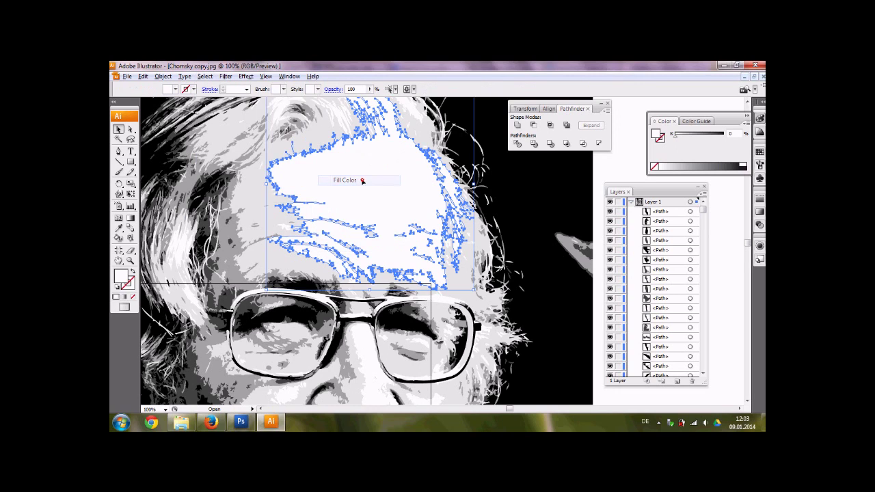
left_click(119, 228)
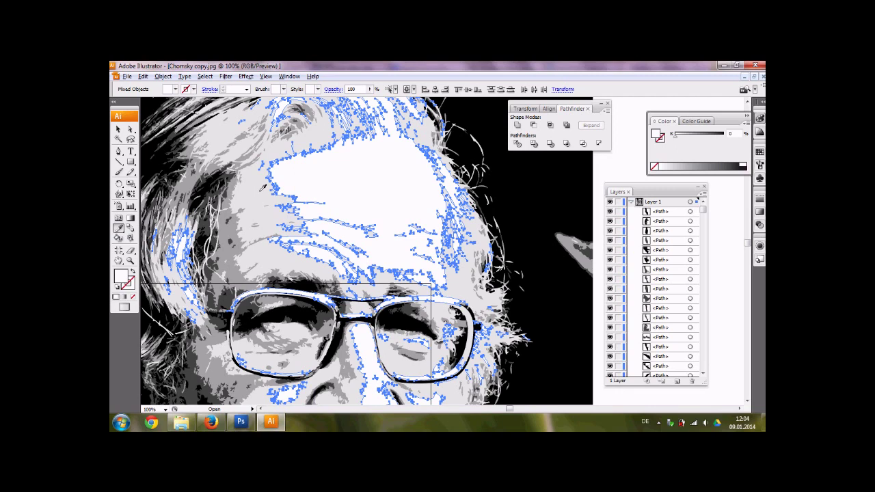
left_click(261, 190)
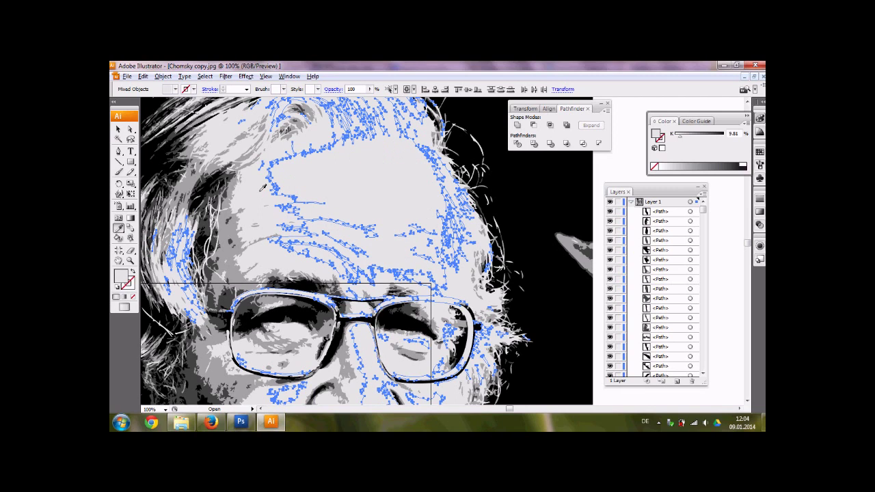
left_click(119, 129)
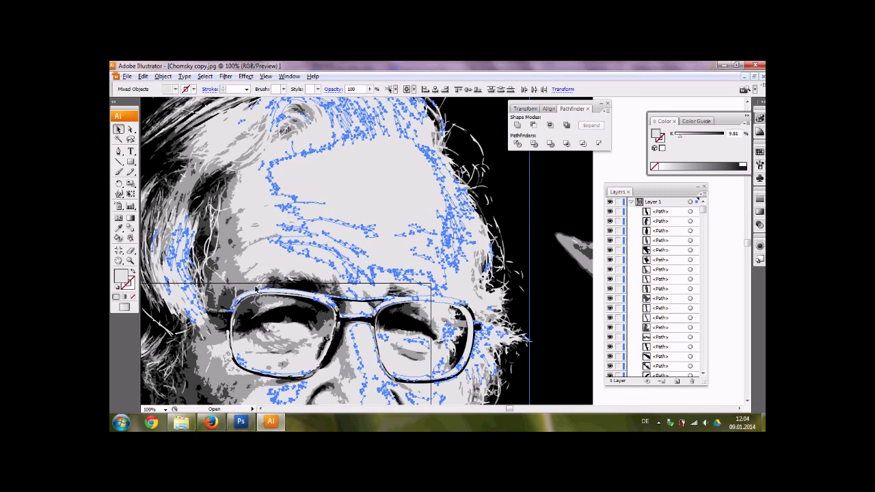
Step: Select all dark gray pieces of the trace by matching fill color and recolor them with the medium gray sampled beside the forehead
left_click(227, 299)
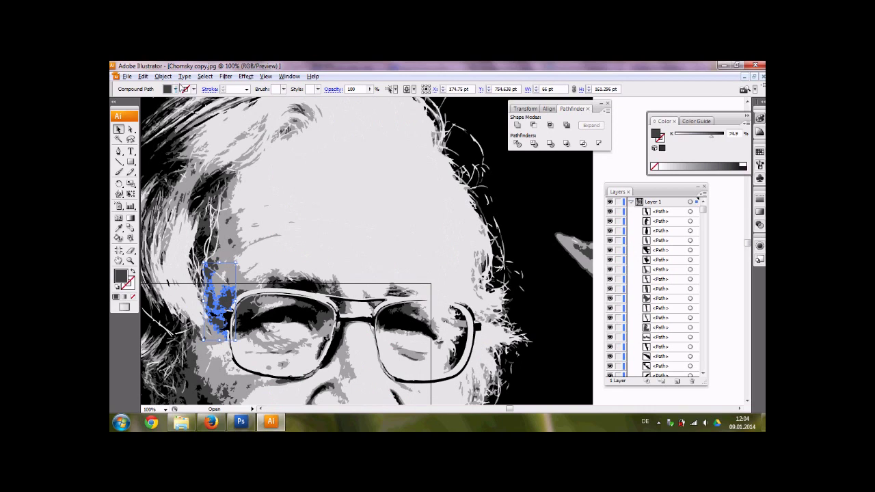
left_click(209, 78)
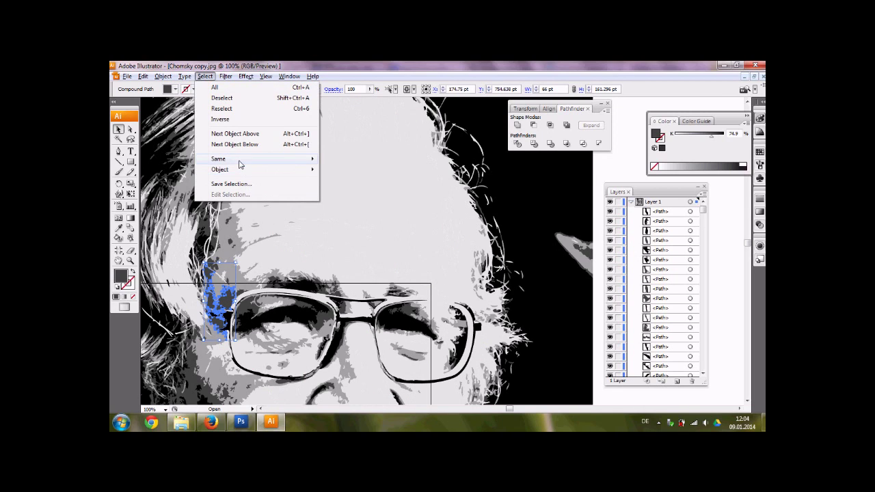
mouse_move(241, 162)
left_click(355, 192)
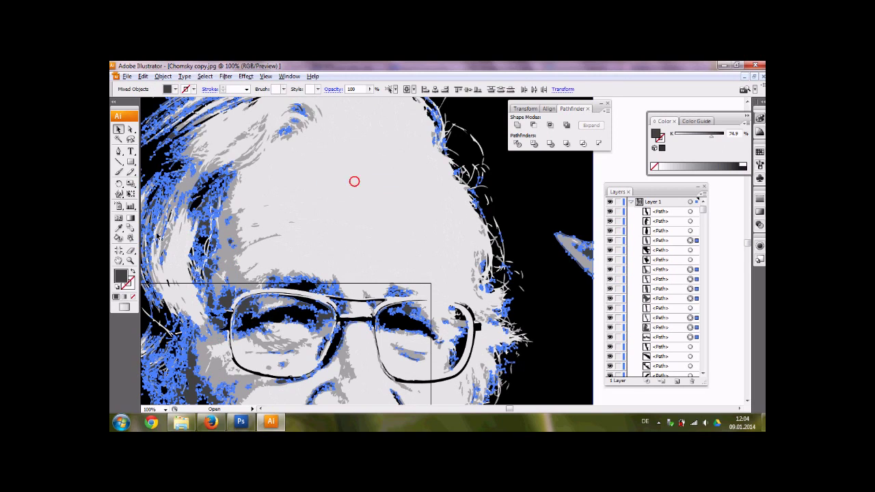
left_click(119, 229)
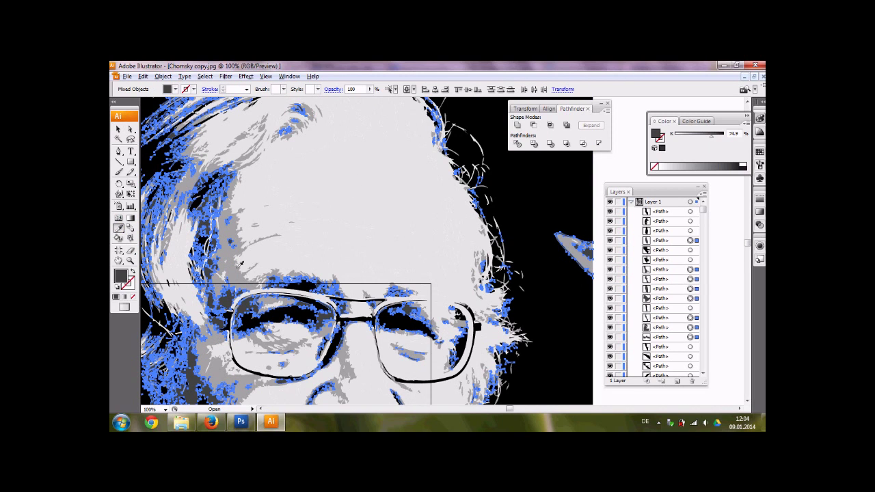
left_click(239, 265)
left_click(119, 129)
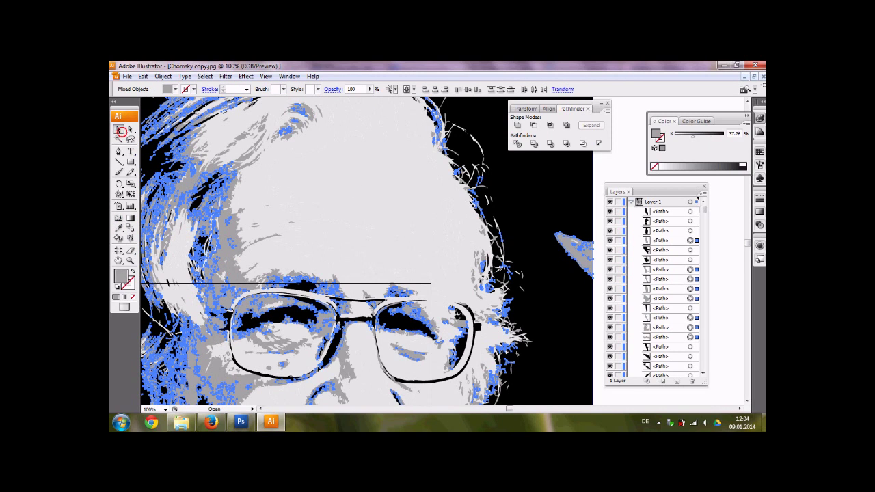
Step: Select all black pieces by matching fill color, recolor them with the medium gray sampled beside the forehead, and clear the selection
left_click(528, 212)
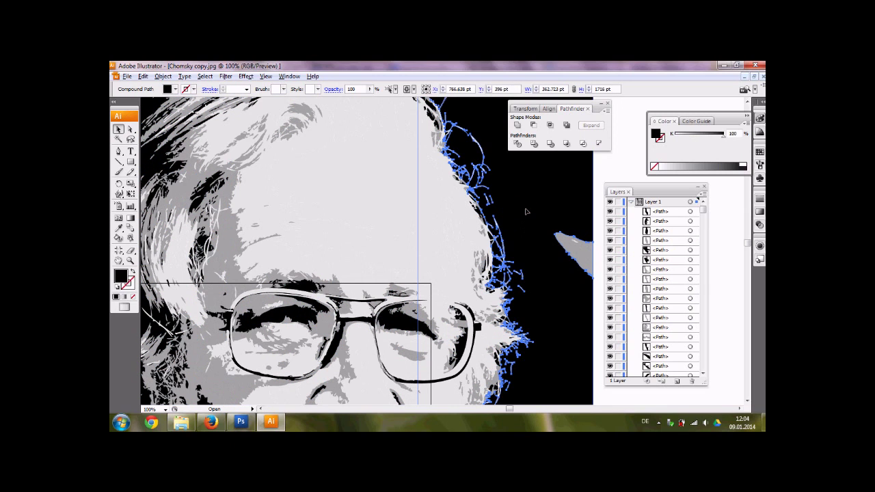
left_click(205, 76)
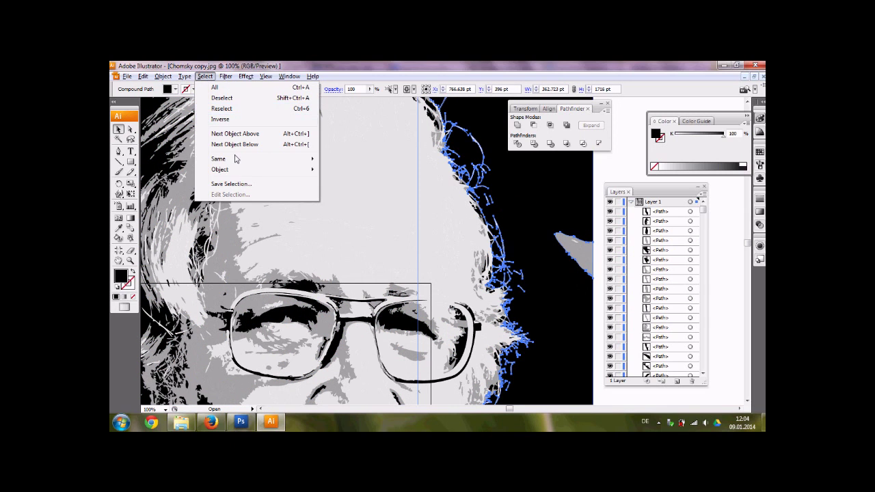
mouse_move(234, 159)
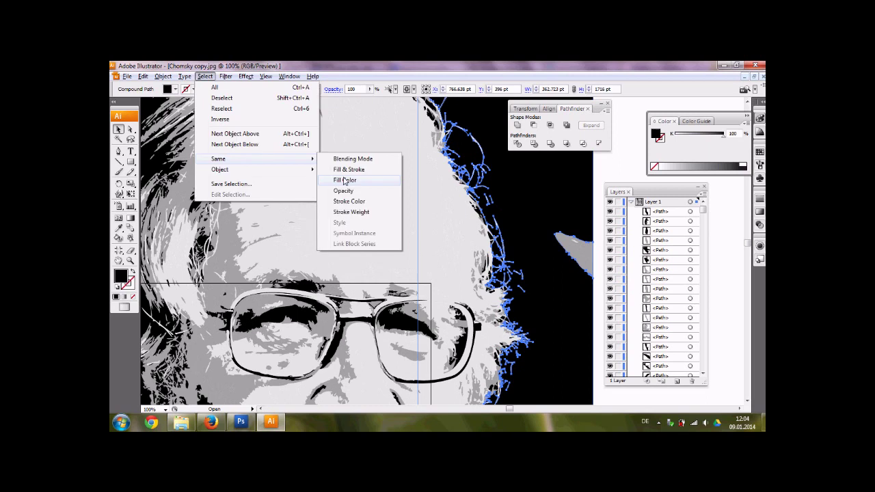
left_click(345, 180)
left_click(119, 228)
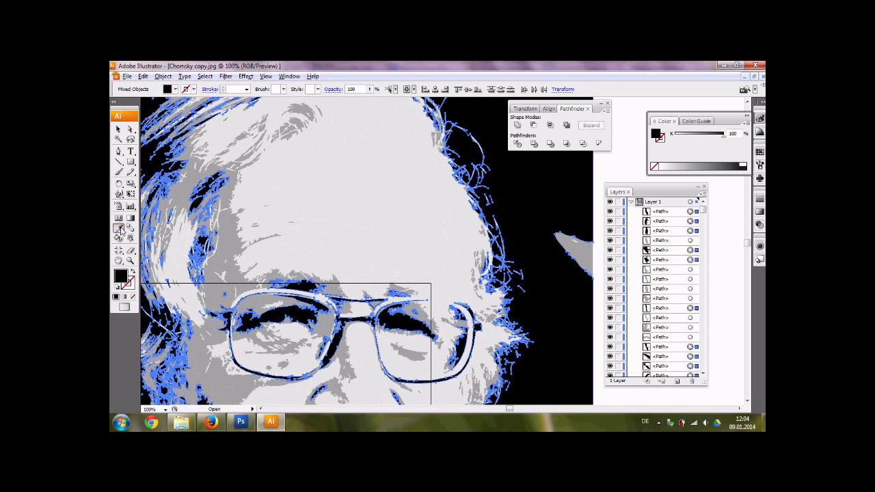
left_click(232, 235)
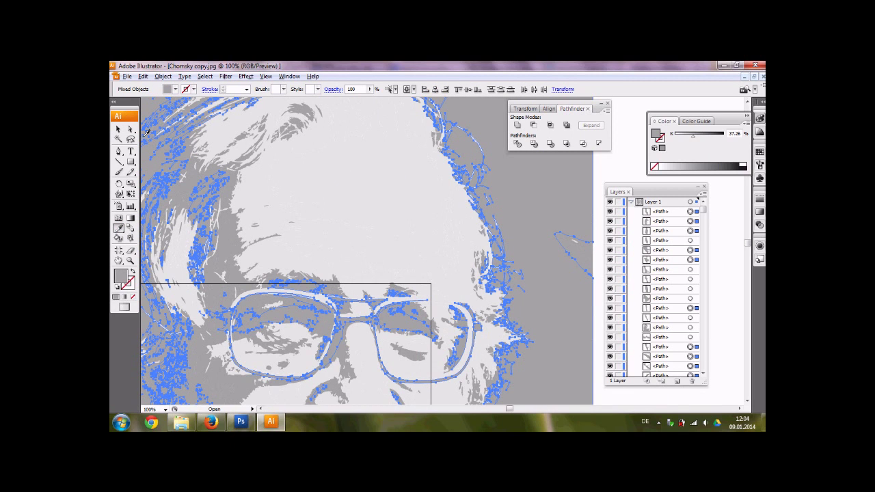
left_click(119, 128)
scroll(304, 177, "down", 4)
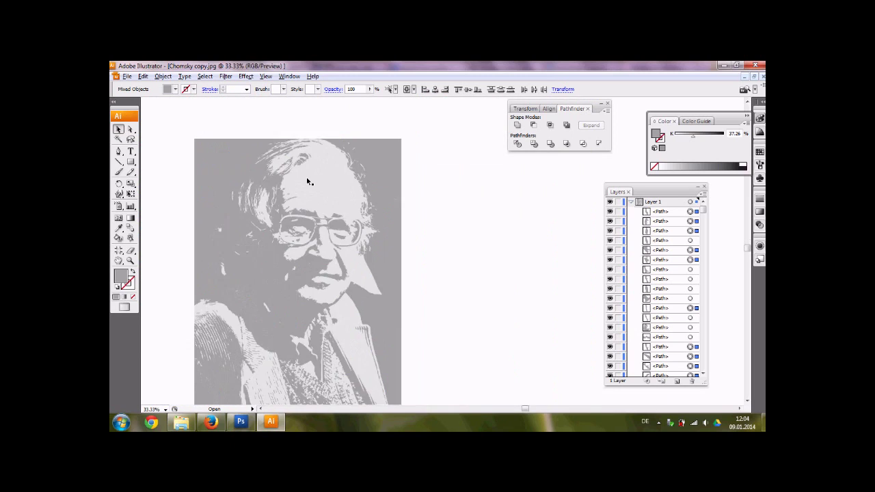
left_click(458, 167)
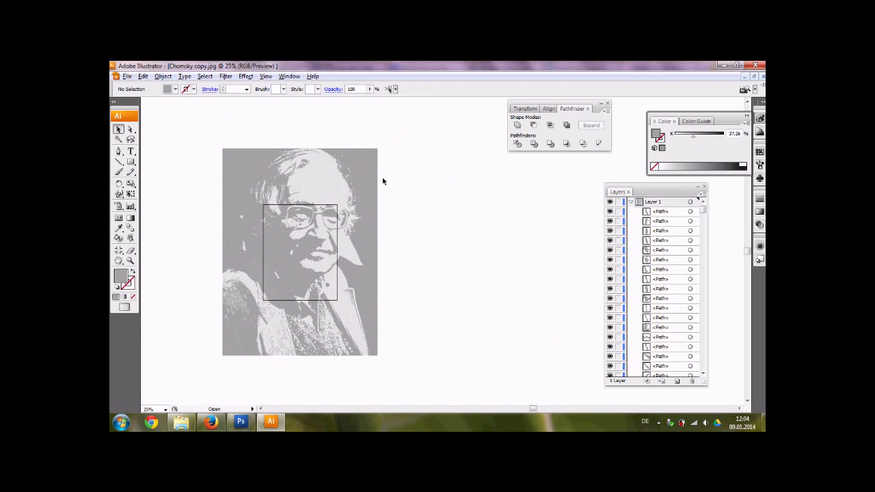
Step: Select all medium gray pieces by matching fill color, unite them into one expanded compound path, and clear the selection
left_click(367, 168)
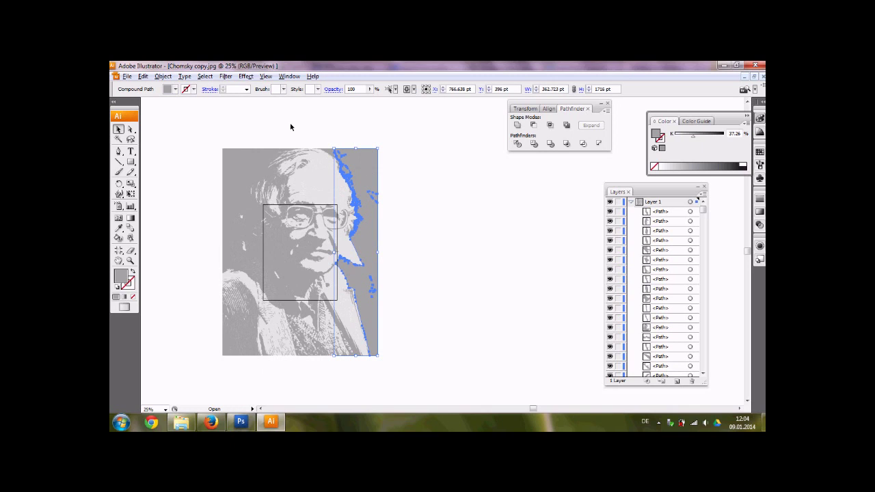
left_click(206, 76)
mouse_move(229, 164)
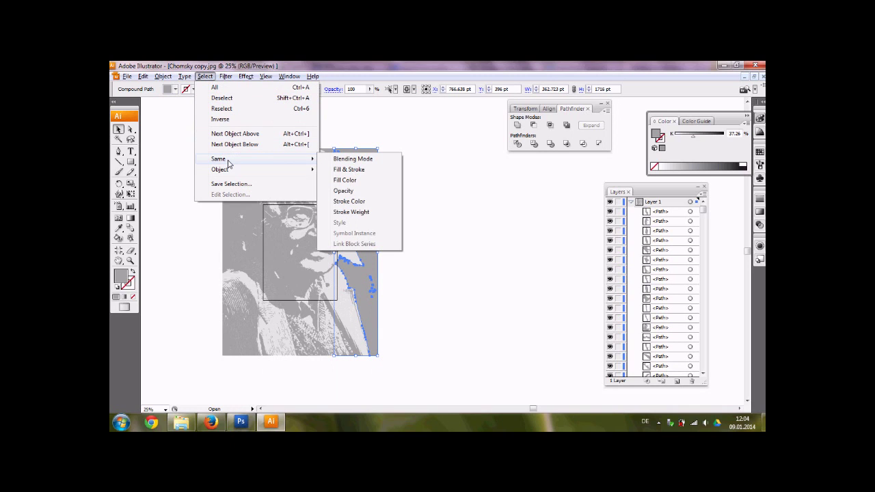
left_click(351, 180)
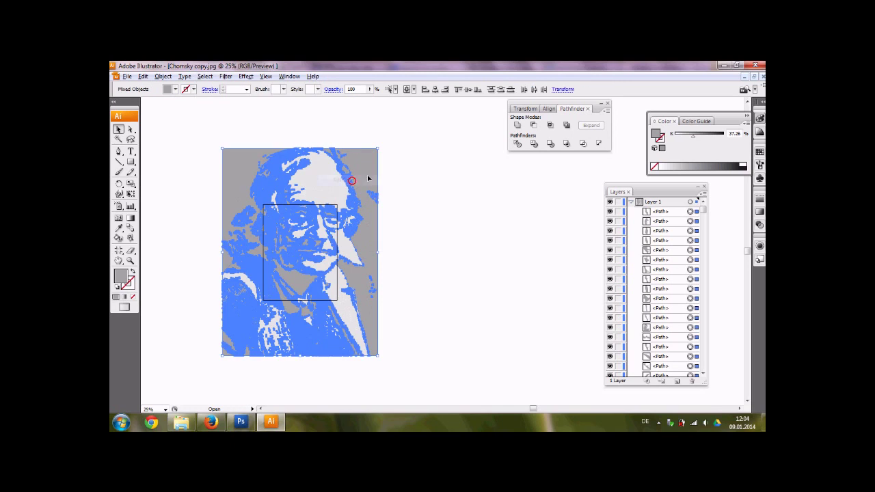
left_click(518, 127)
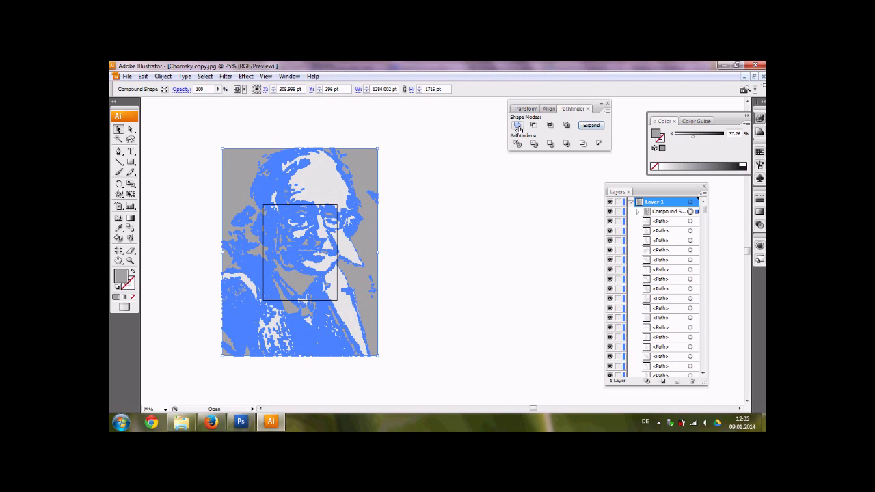
left_click(586, 126)
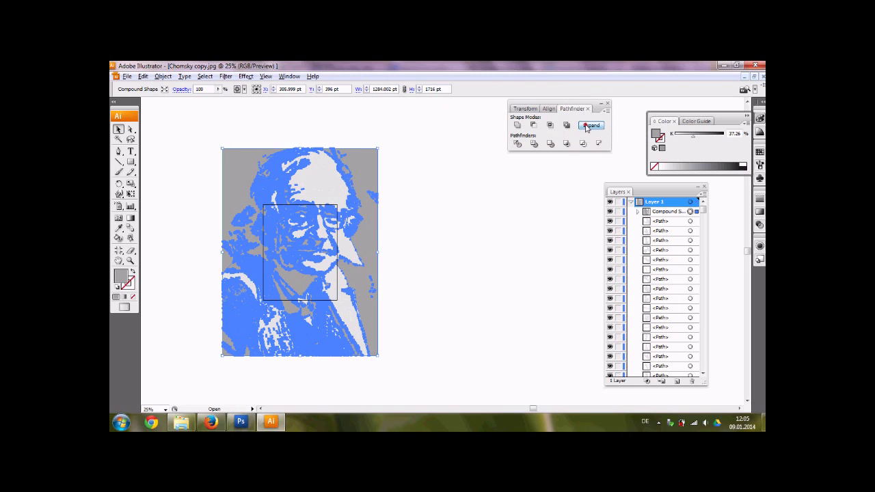
left_click(450, 189)
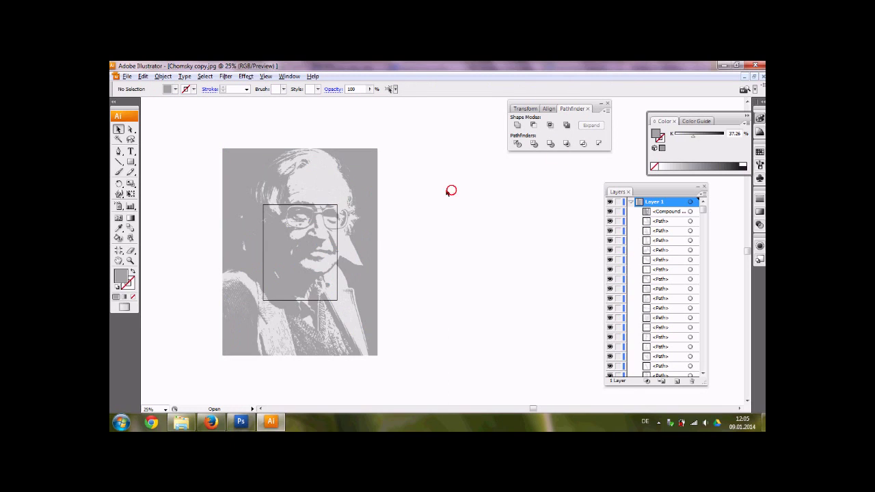
Step: Select the united medium gray compound path, then lock and hide it
left_click(330, 180)
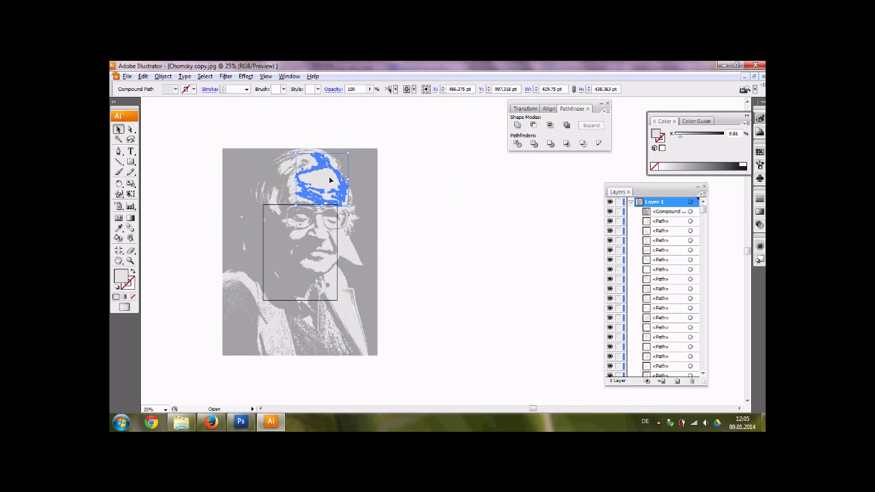
left_click(410, 155)
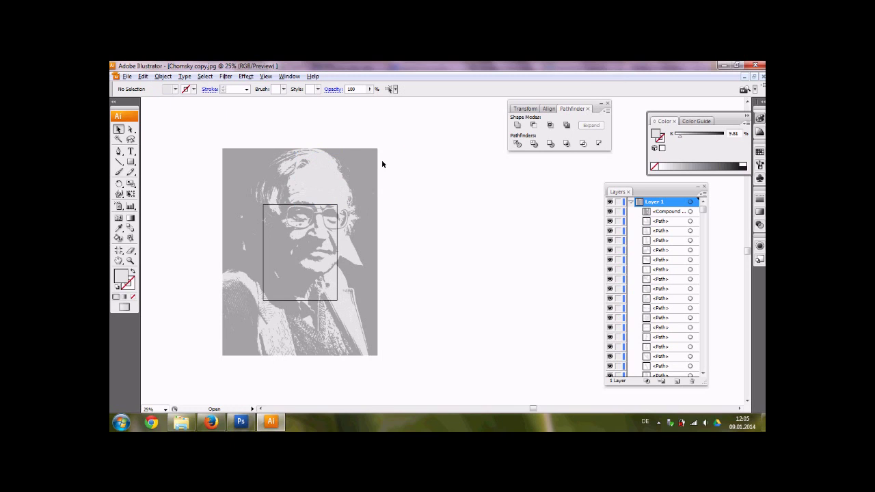
left_click(367, 162)
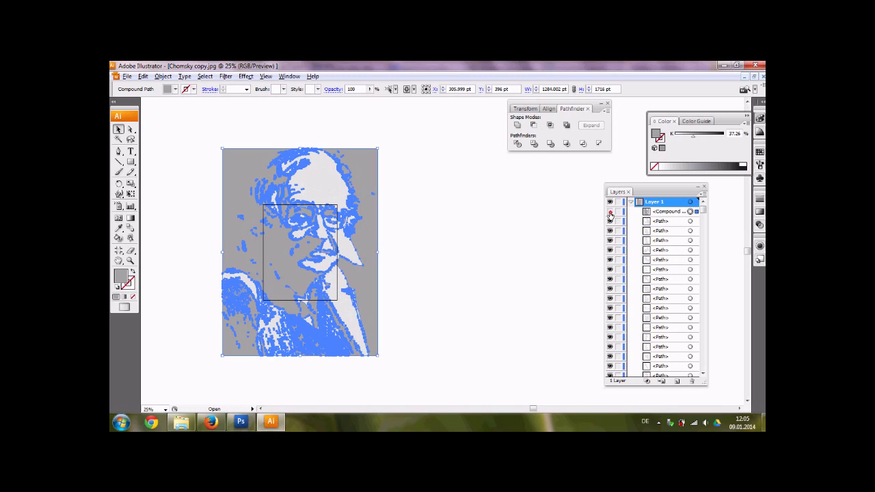
left_click(610, 213)
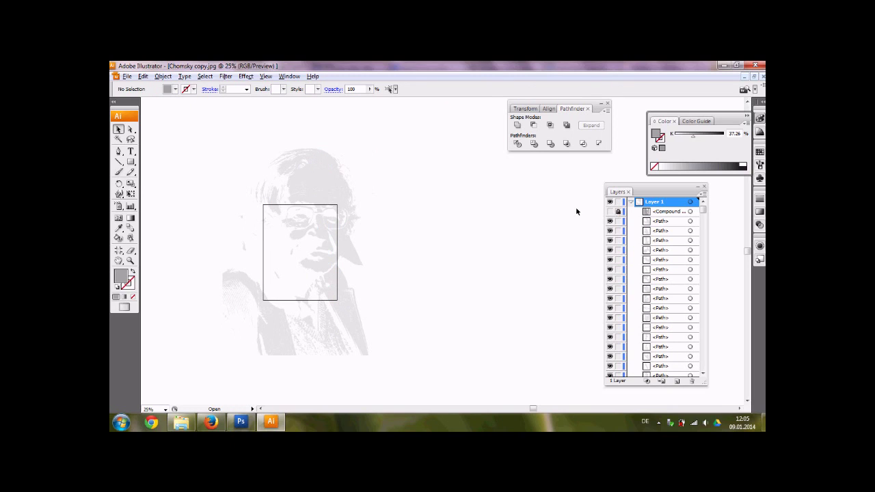
Step: Select and delete all the remaining light gray pieces, and make the medium gray compound path visible again
left_click(205, 77)
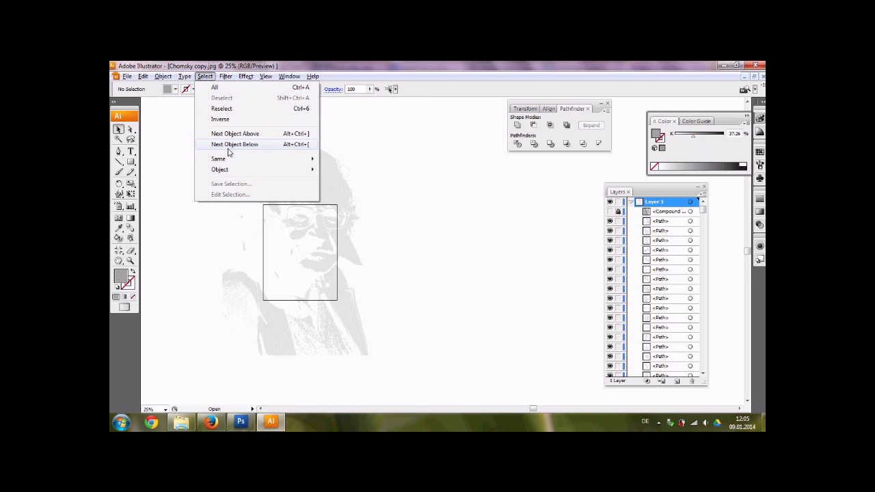
left_click(216, 88)
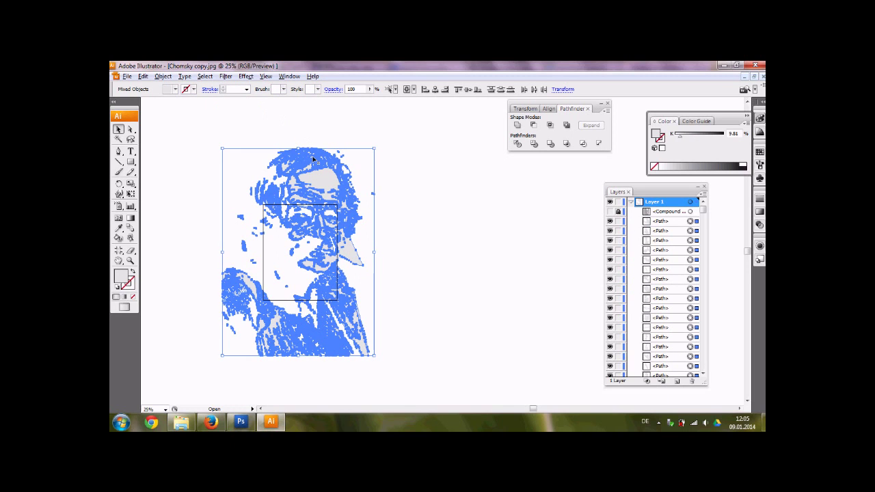
key("Delete")
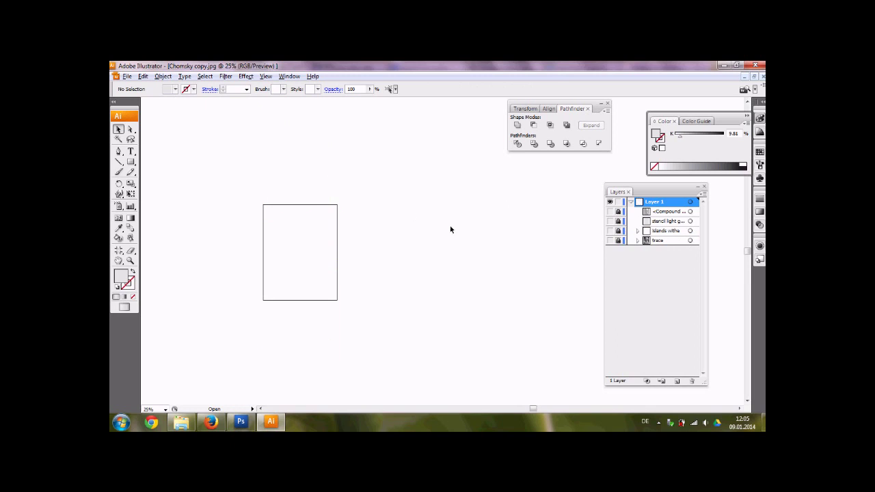
left_click(610, 211)
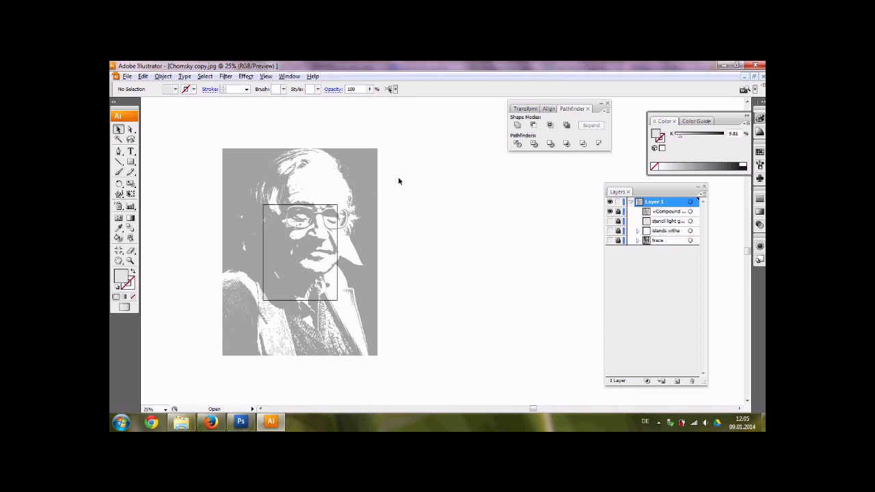
Step: Draw a light gray rectangle about 1824 by 2268 pt around the whole portrait and place it beneath the medium gray compound path
left_click(131, 161)
left_click_drag(192, 114, 413, 387)
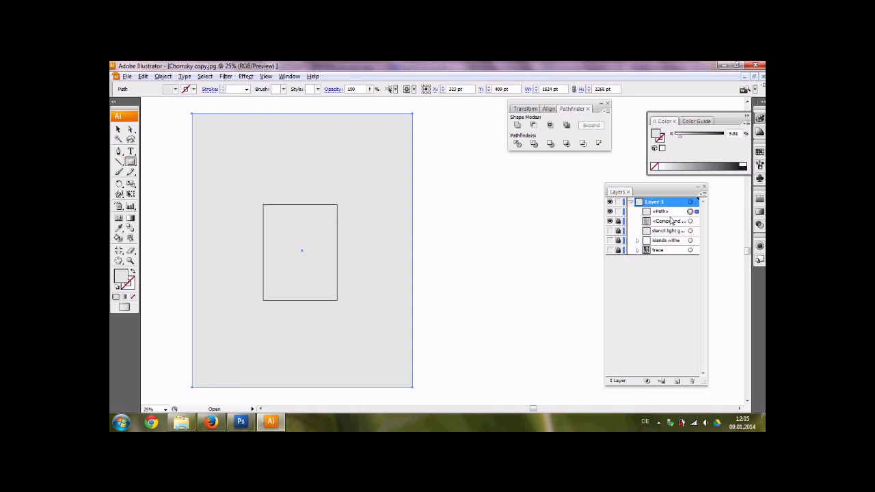
left_click(665, 213)
left_click_drag(665, 213, 666, 230)
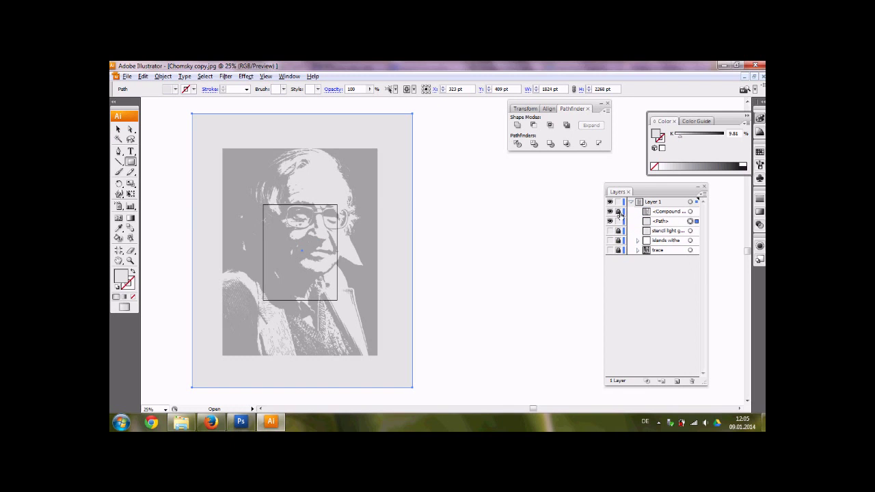
Step: Unlock the medium gray compound path, select it together with the rectangle, and apply the Divide pathfinder to both
left_click(619, 212)
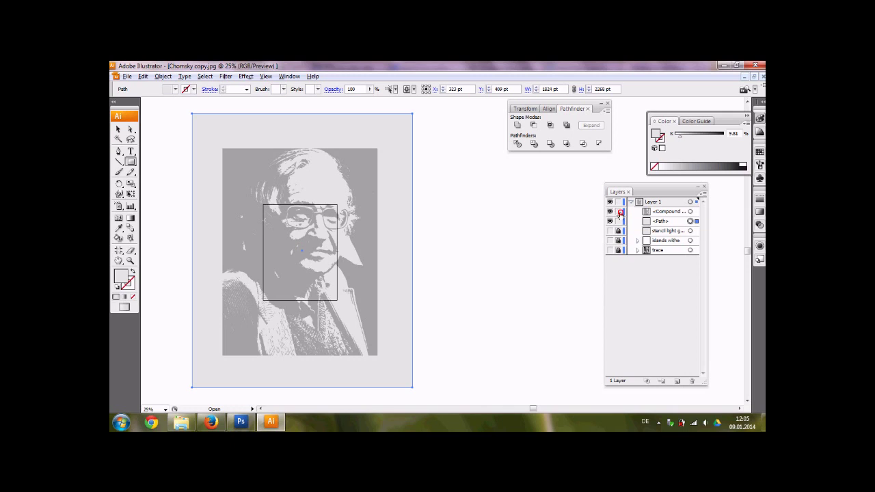
left_click(690, 212, "shift")
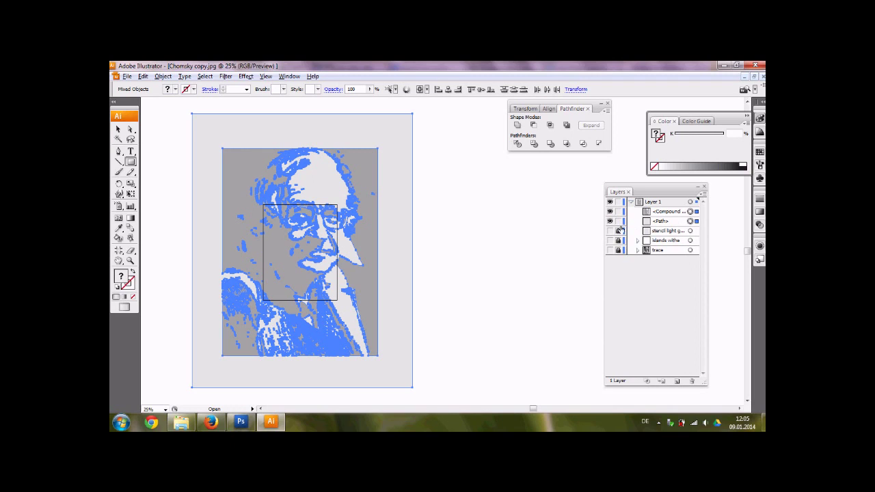
left_click(518, 145)
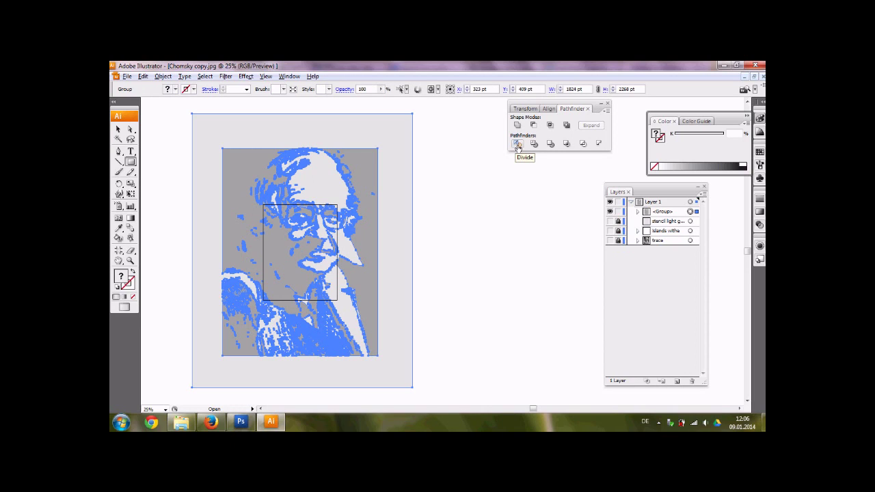
Step: Ungroup the divided portrait and rectangle group into separate paths and clear the selection
left_click(665, 212)
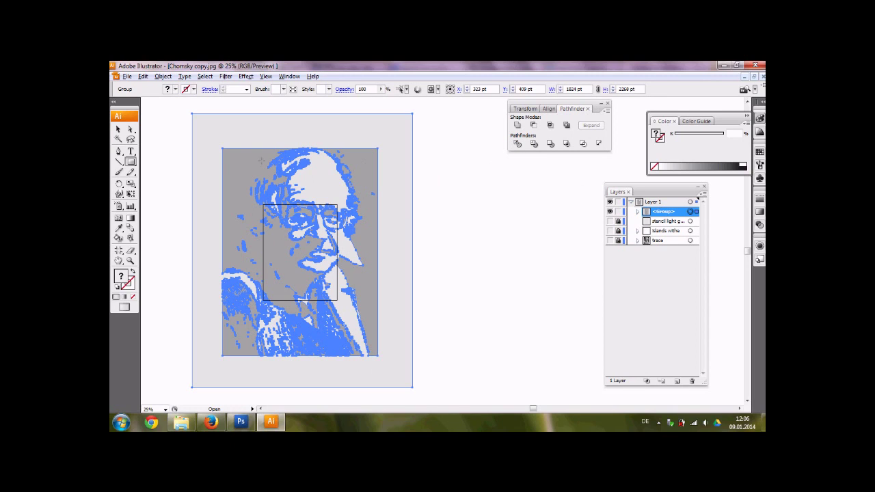
left_click(118, 130)
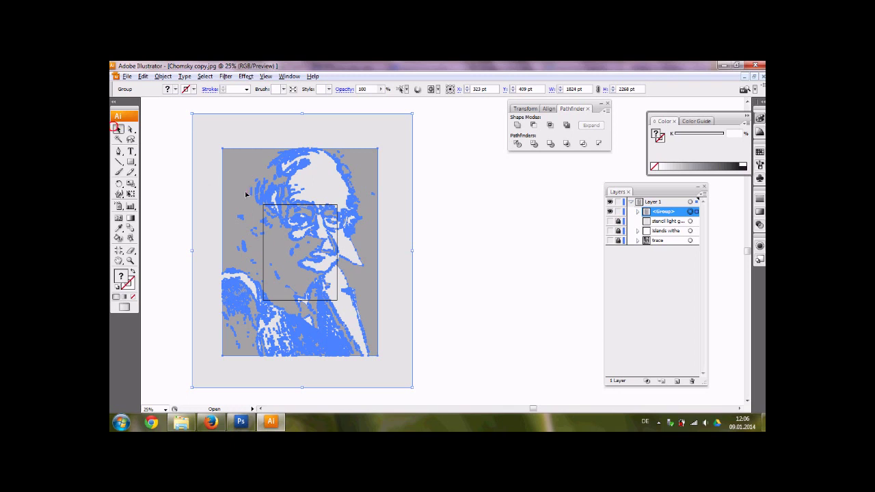
right_click(307, 189)
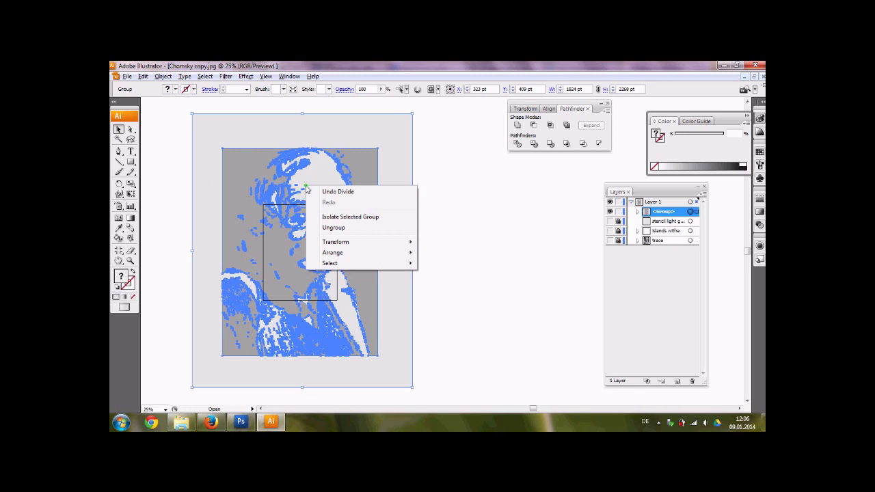
left_click(342, 228)
left_click(457, 203)
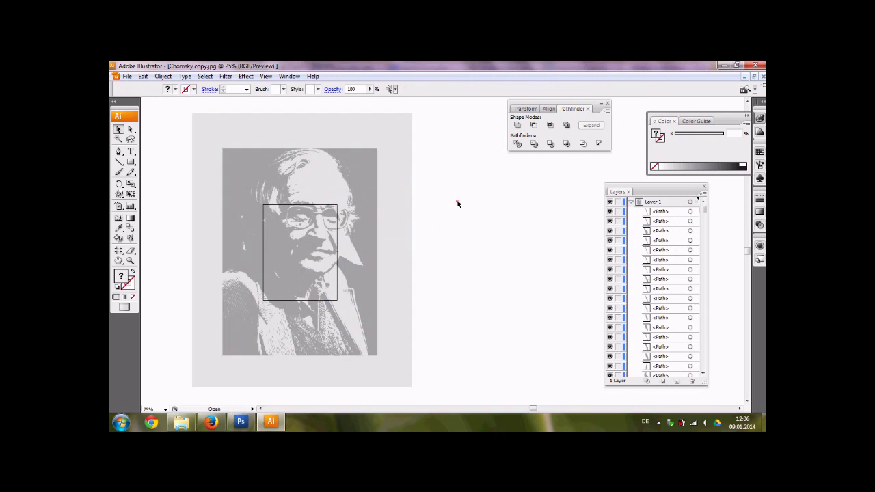
Step: Delete the light gray area around the portrait, and group all medium gray pieces by selecting the same fill color
left_click(391, 136)
key("Delete")
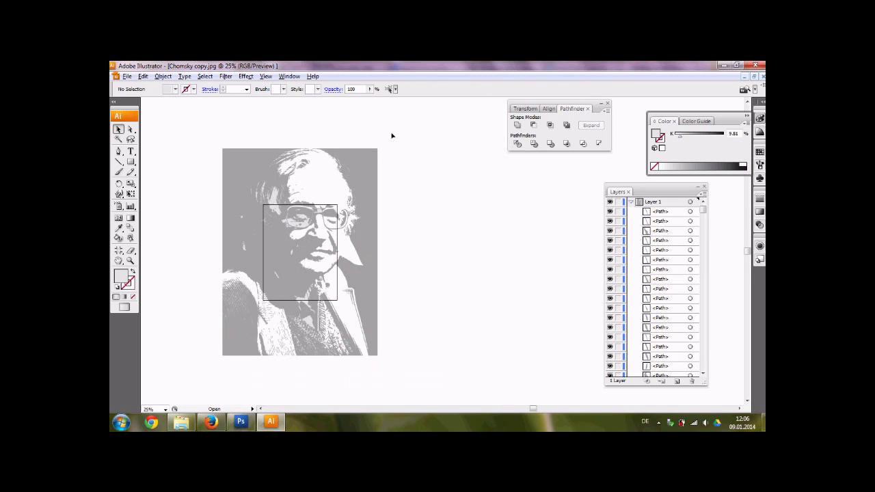
left_click(370, 172)
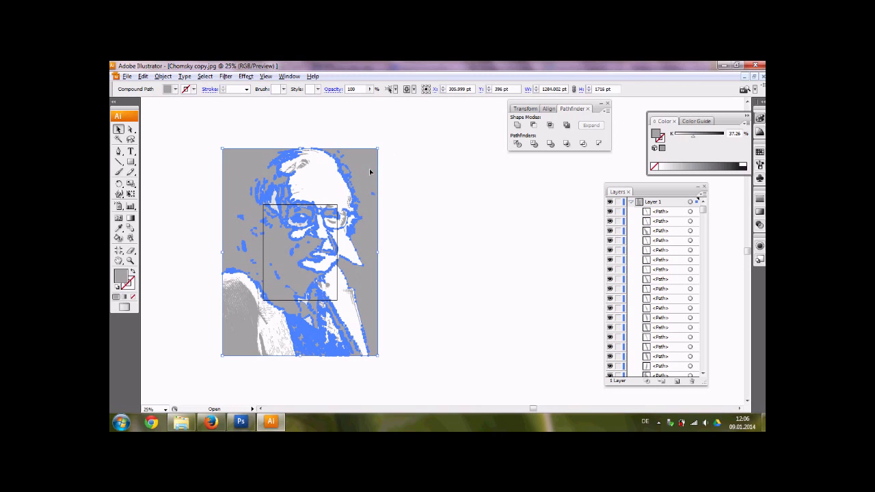
left_click(206, 75)
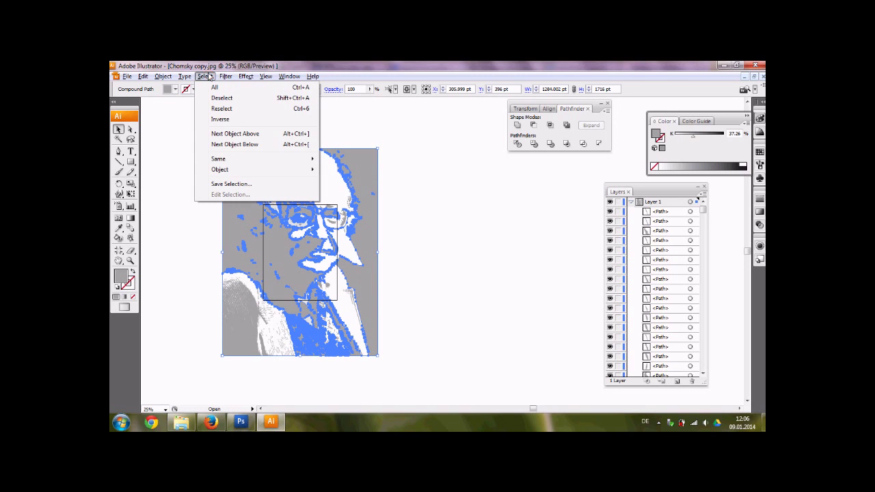
left_click(230, 160)
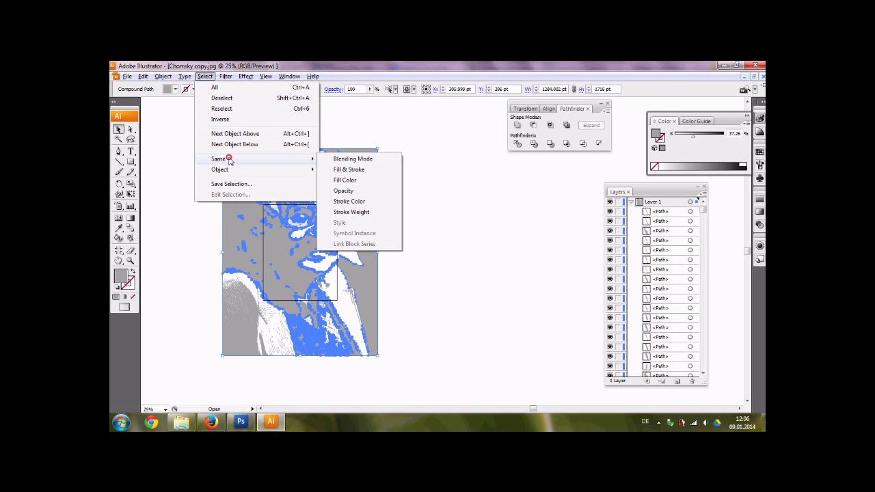
left_click(372, 182)
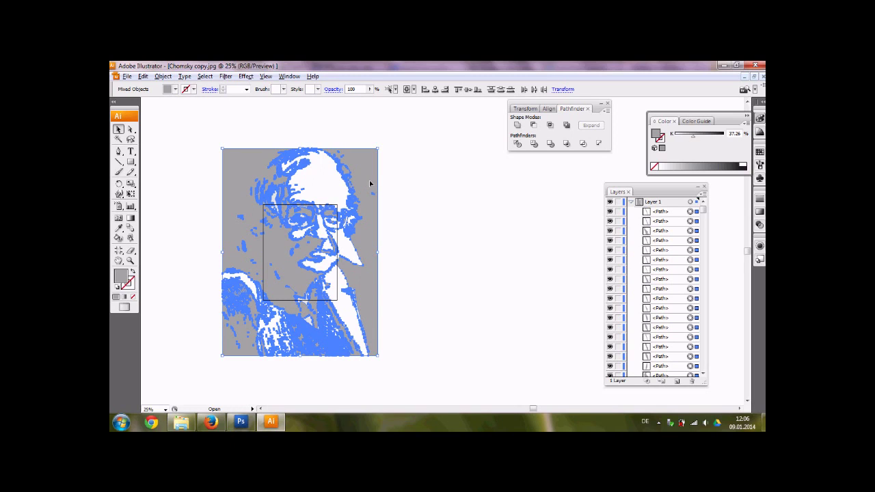
right_click(370, 183)
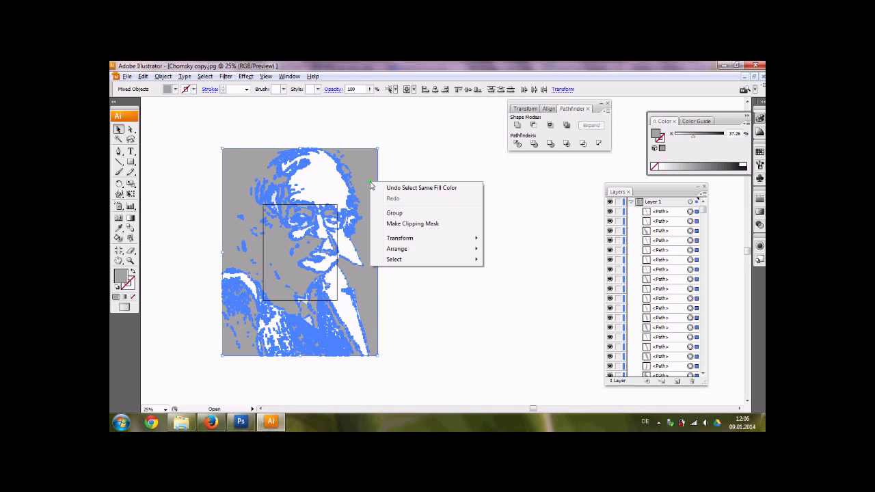
left_click(412, 214)
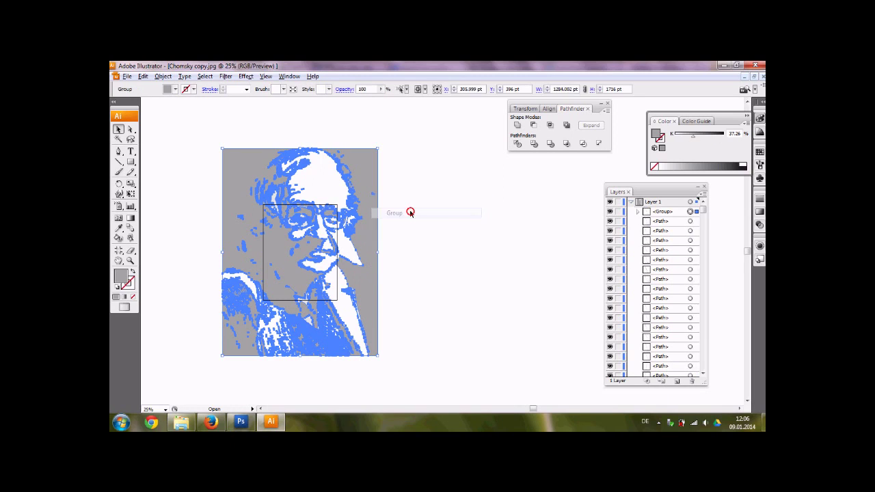
left_click(431, 164)
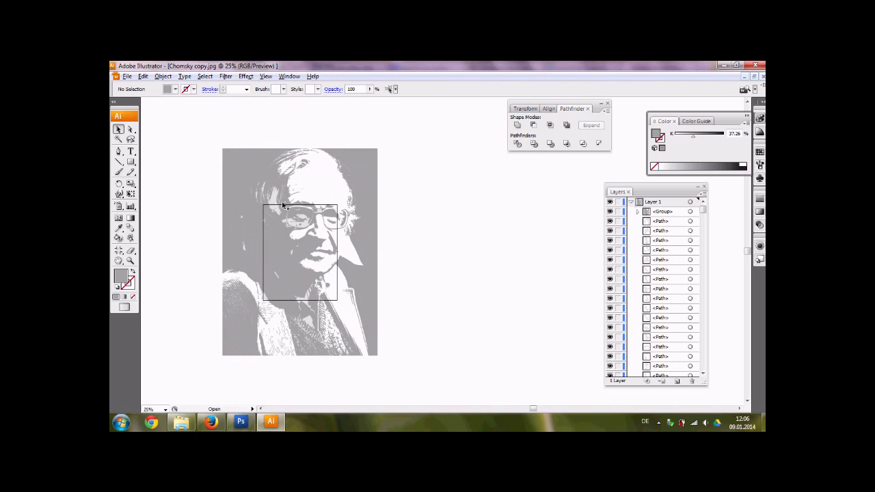
Step: Select every light gray piece by matching the fill color of the light gray hair patch, and group them
scroll(278, 205, "up", 4)
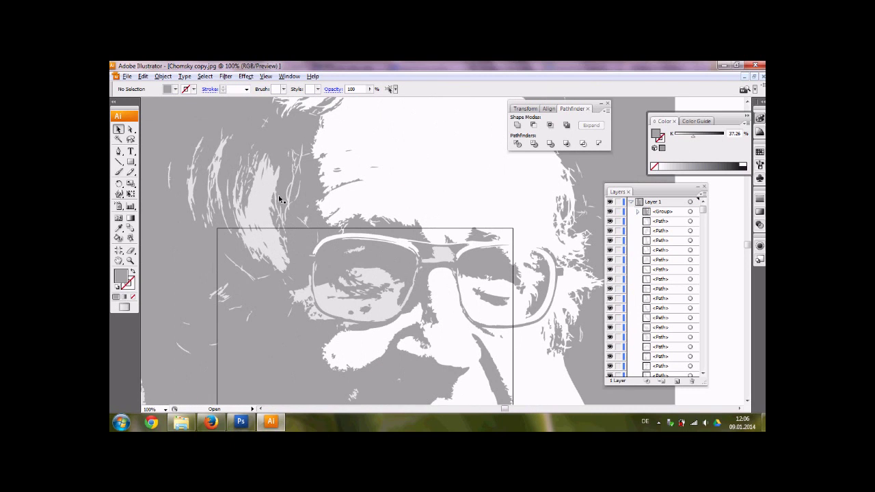
left_click(264, 202)
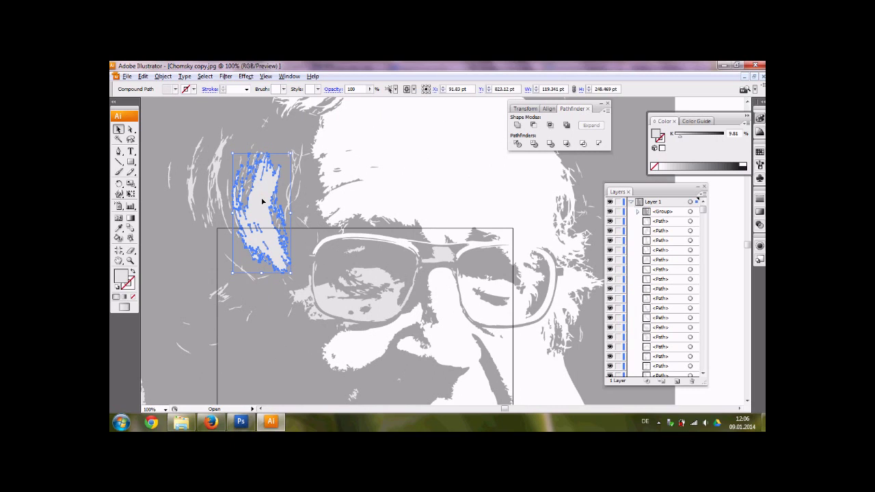
double_click(121, 277)
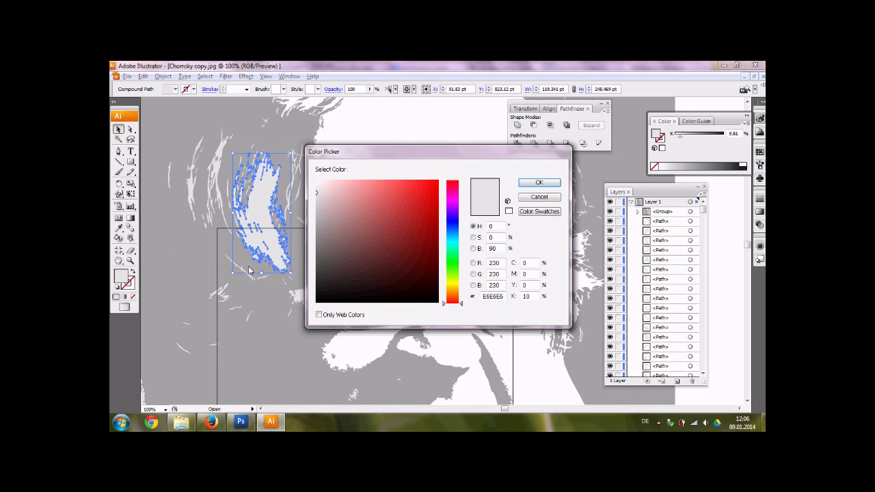
double_click(484, 298)
left_click(538, 183)
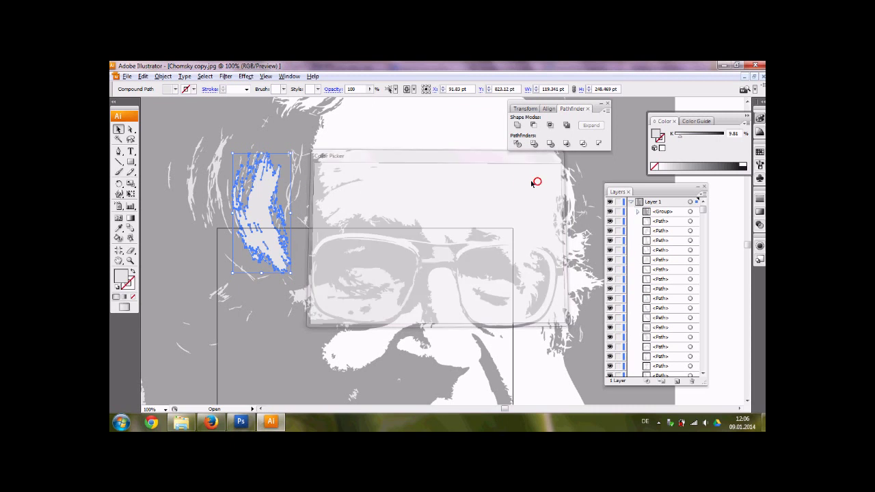
left_click(224, 76)
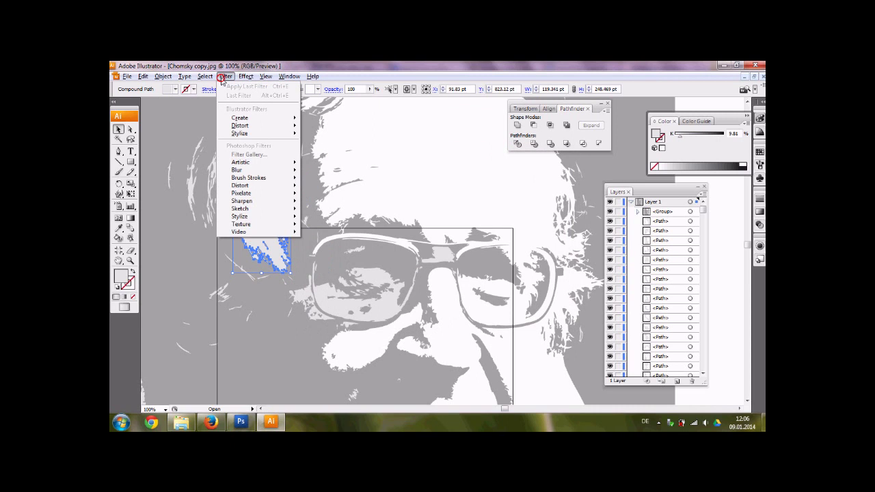
mouse_move(205, 77)
mouse_move(222, 160)
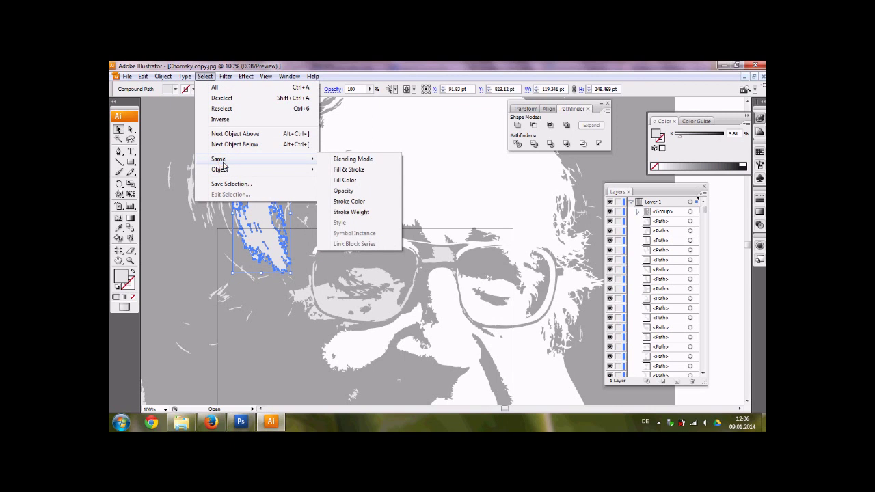
left_click(367, 189)
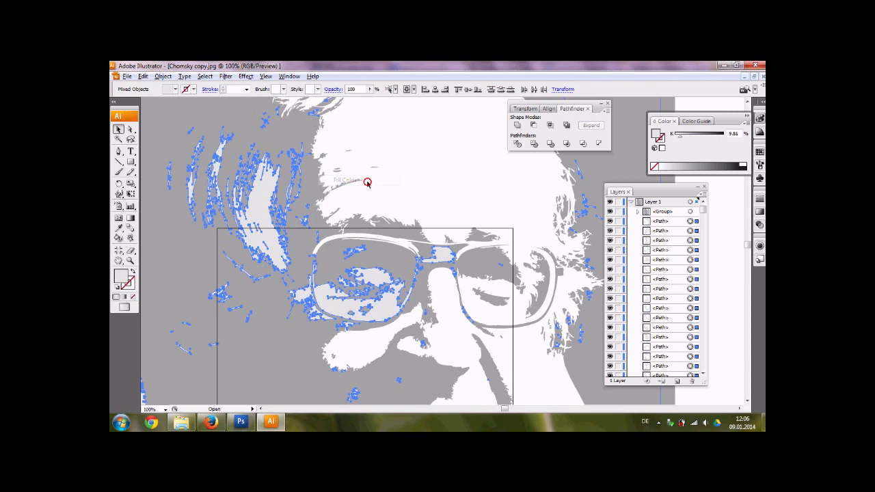
scroll(320, 192, "down", 4)
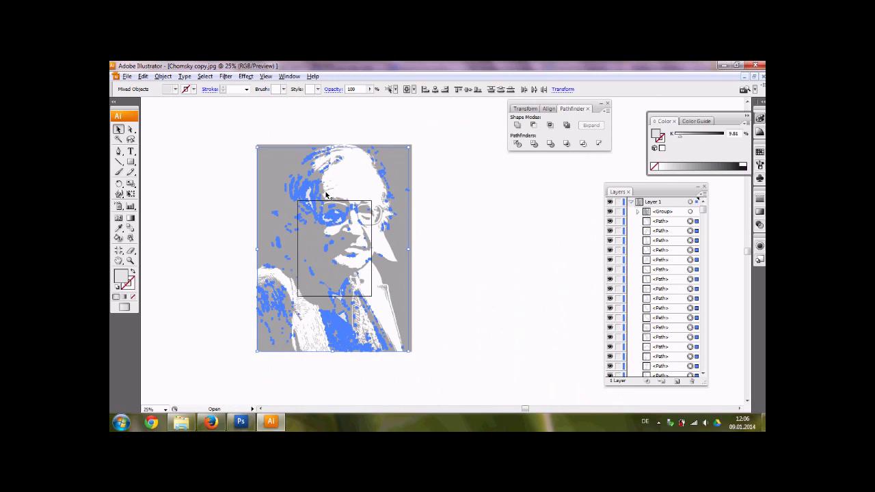
right_click(303, 191)
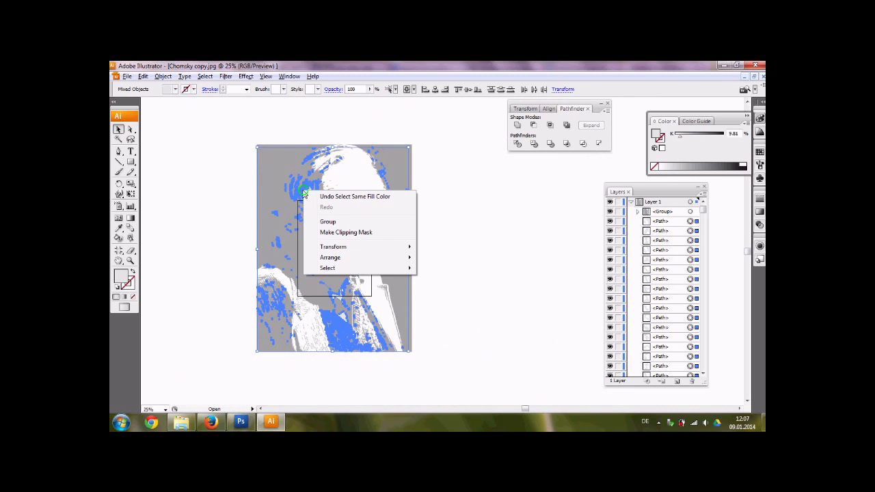
left_click(346, 222)
left_click(511, 211)
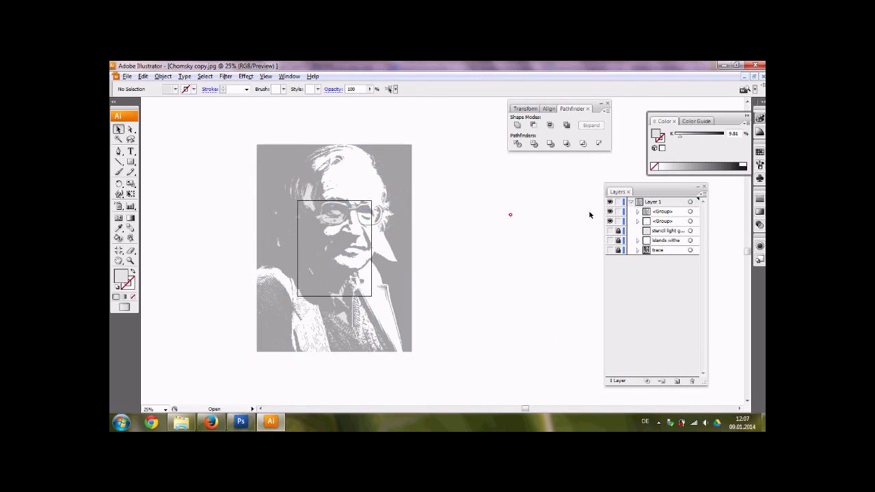
Step: Rename the group of light gray pieces as "islands light gray"
left_click(674, 213)
left_click(668, 222)
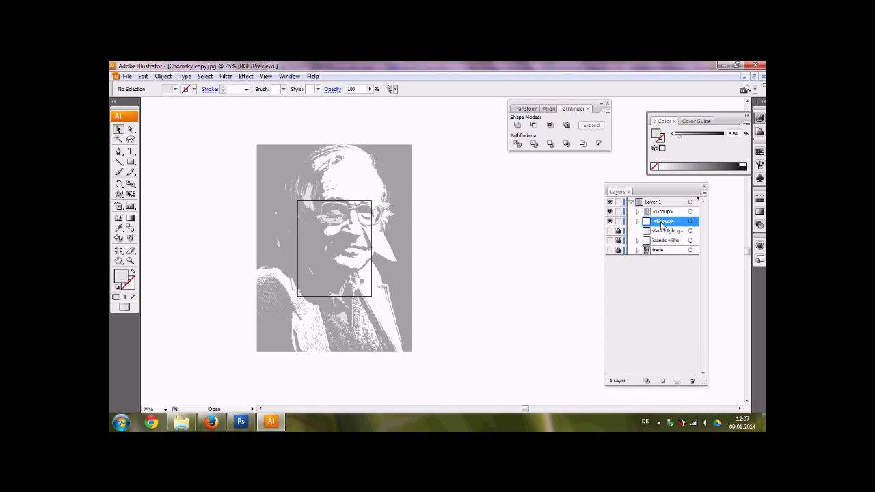
double_click(662, 224)
type("sland")
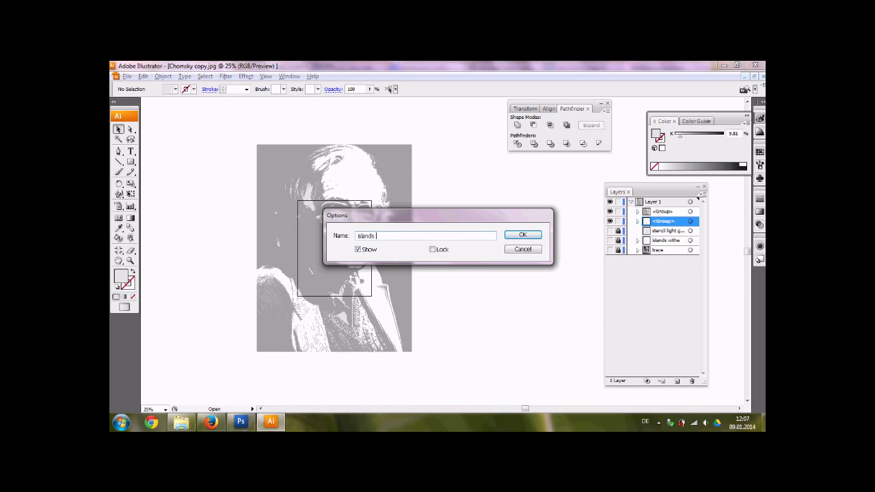
type("slands light gray")
key("Return")
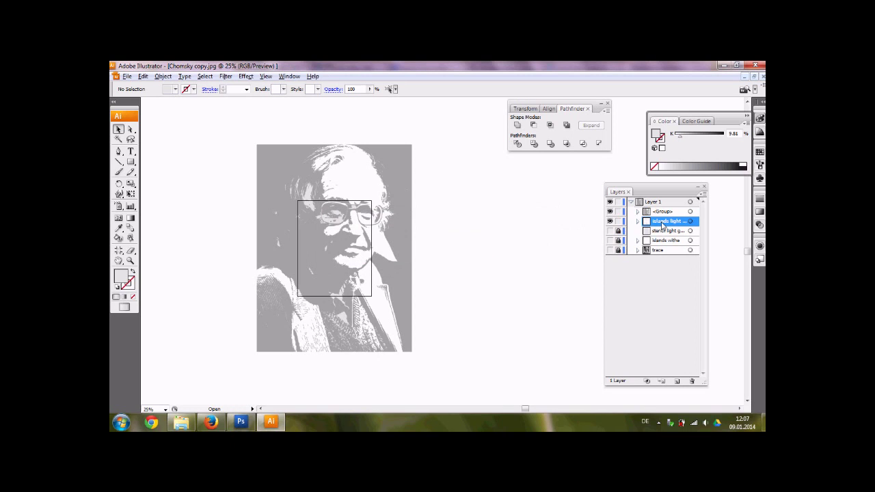
Step: Duplicate the "islands light gray" group, and lock and hide the lower of the two copies
left_click_drag(661, 225, 675, 380)
left_click(619, 231)
left_click(610, 231)
Step: Recolor the visible light gray islands copy with the portrait's medium gray using the Eyedropper, and clear the selection
left_click(690, 221)
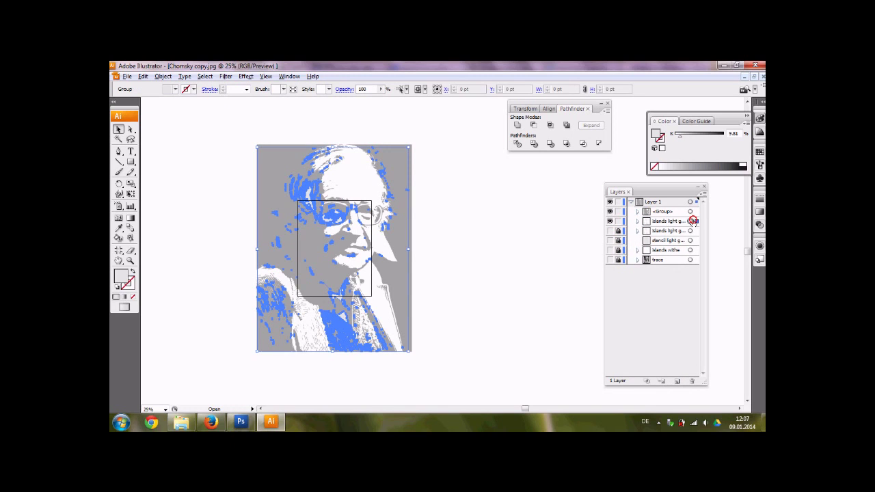
left_click(119, 229)
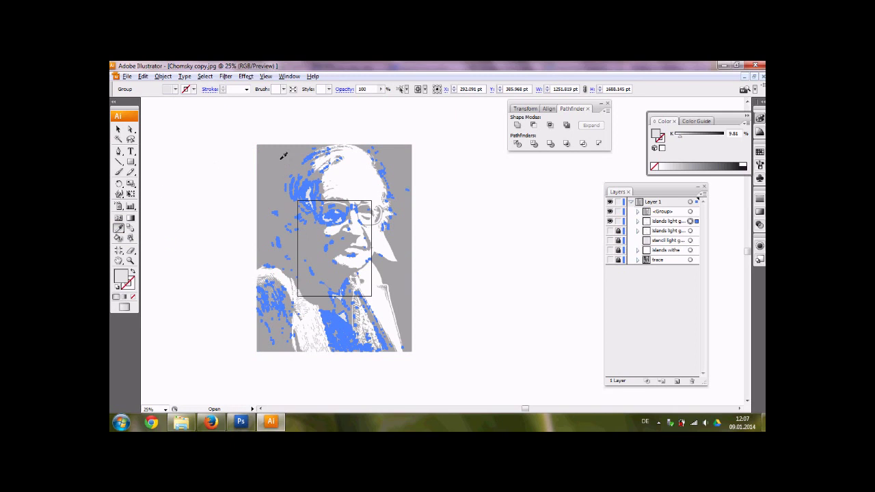
left_click(283, 156)
left_click(118, 129)
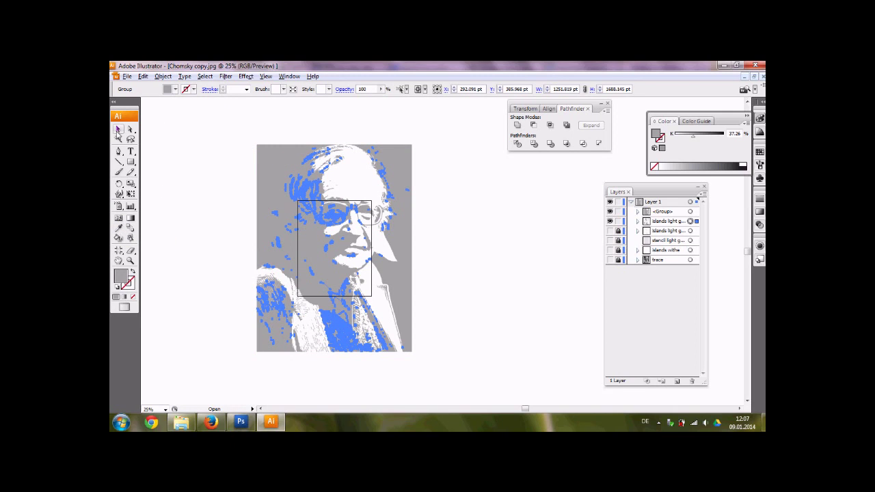
left_click(161, 135)
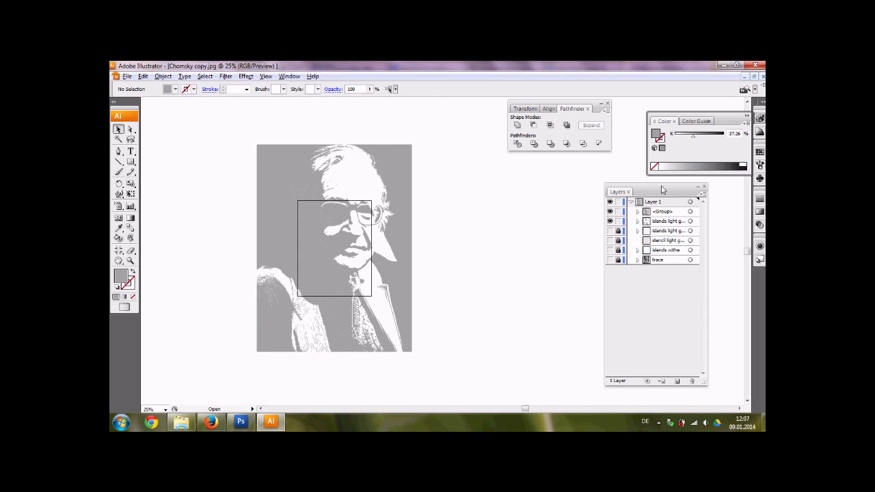
Step: Merge the recolored islands and the medium gray group with Add to Shape Area, and expand the result into one compound path
left_click(691, 222)
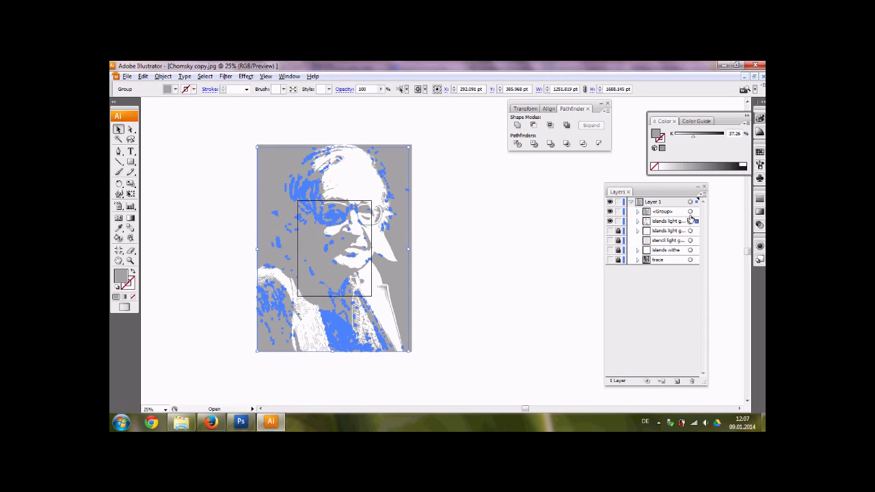
left_click(691, 212, "shift")
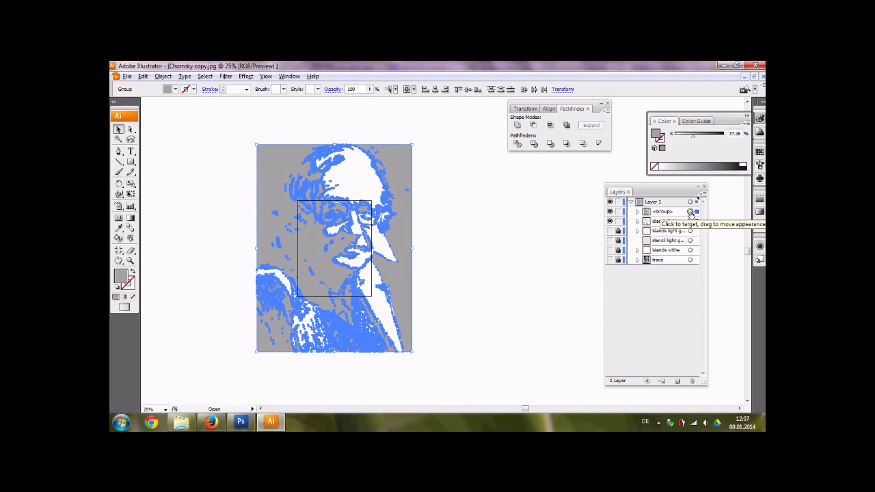
left_click(516, 127)
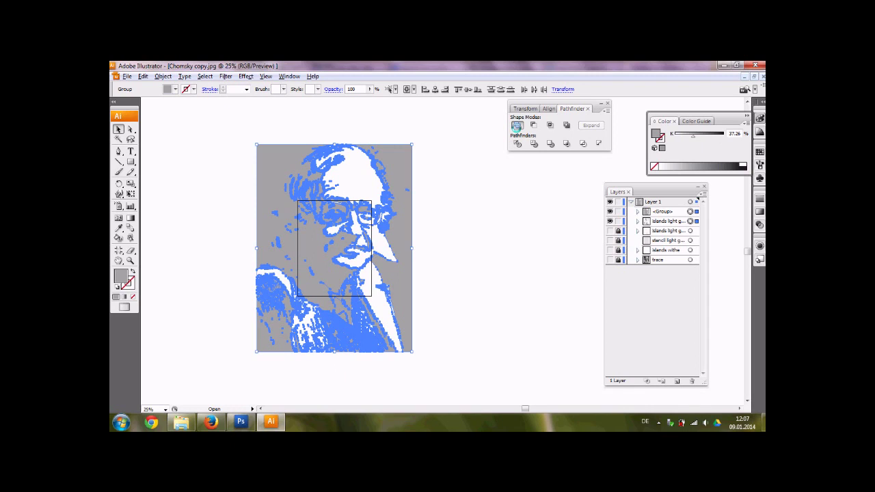
left_click(516, 127)
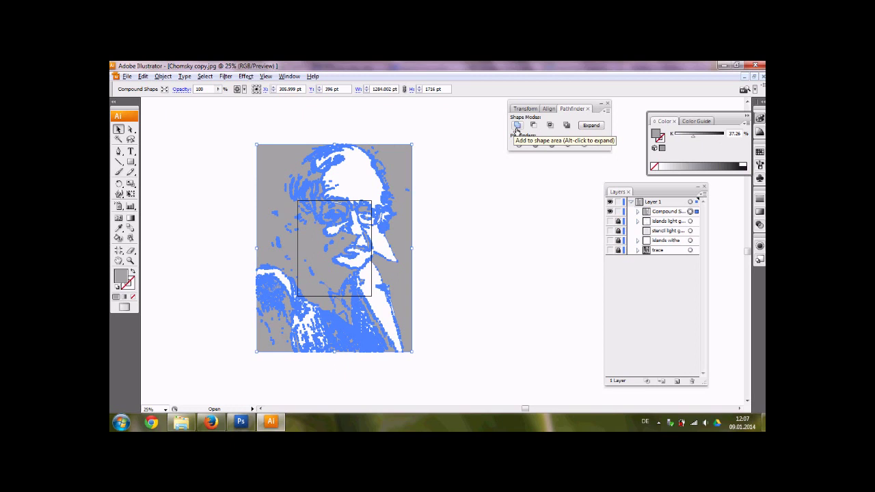
left_click(592, 125)
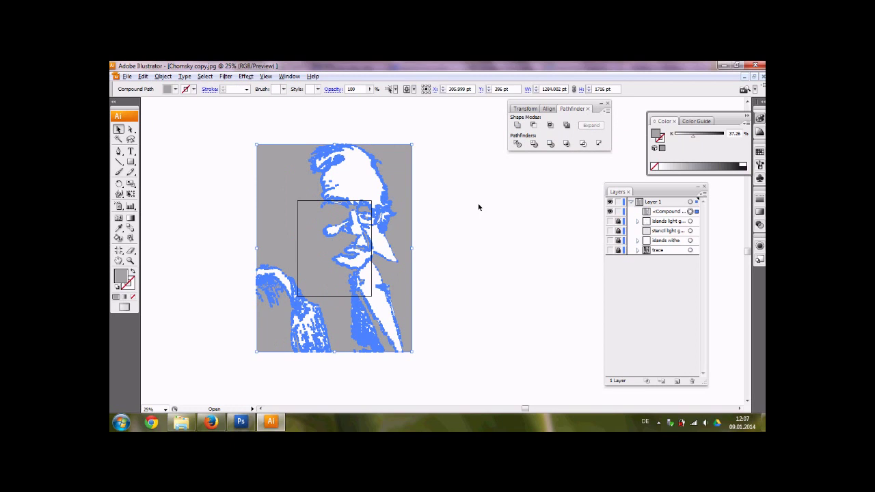
left_click(478, 207)
Step: Rename the merged medium gray compound path as "stencil middle gray", and lock and hide it
left_click(610, 213)
left_click(610, 212)
left_click(610, 212)
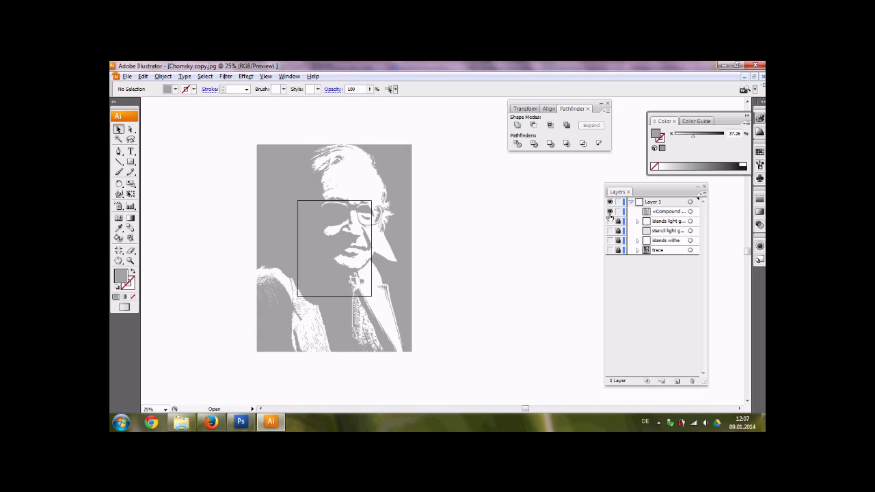
double_click(664, 214)
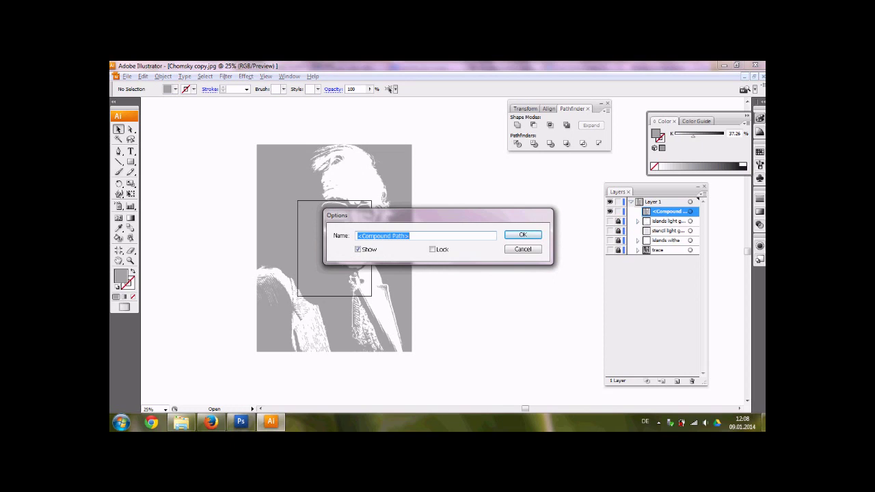
type("stencil middle gray")
key("Return")
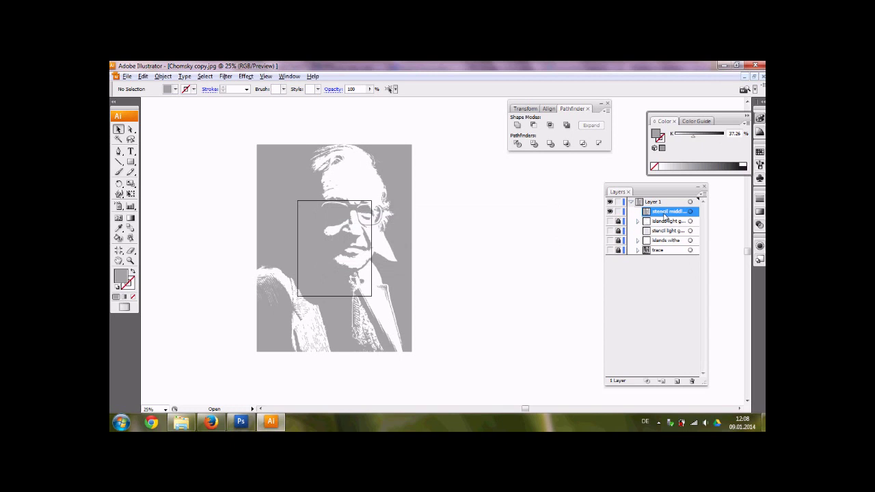
left_click(618, 211)
left_click(610, 212)
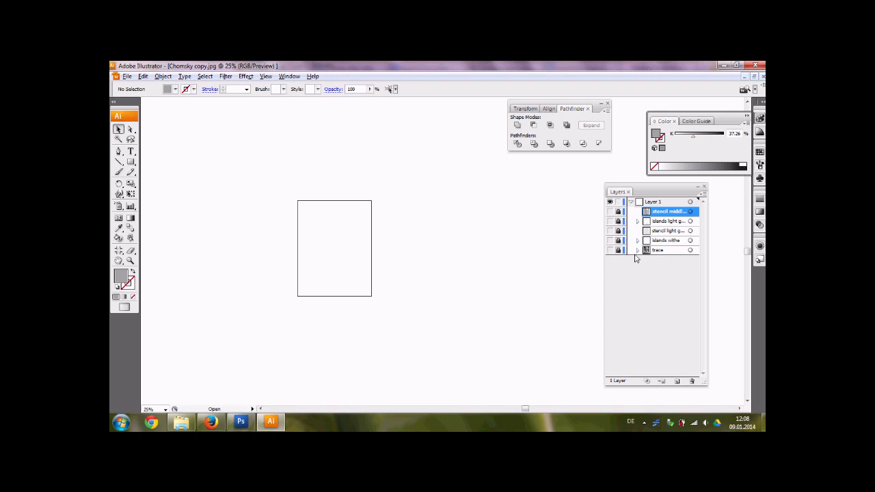
Step: Duplicate the "trace" group, place the copy at the top of the layer stack, and make it visible and unlocked
left_click(662, 251)
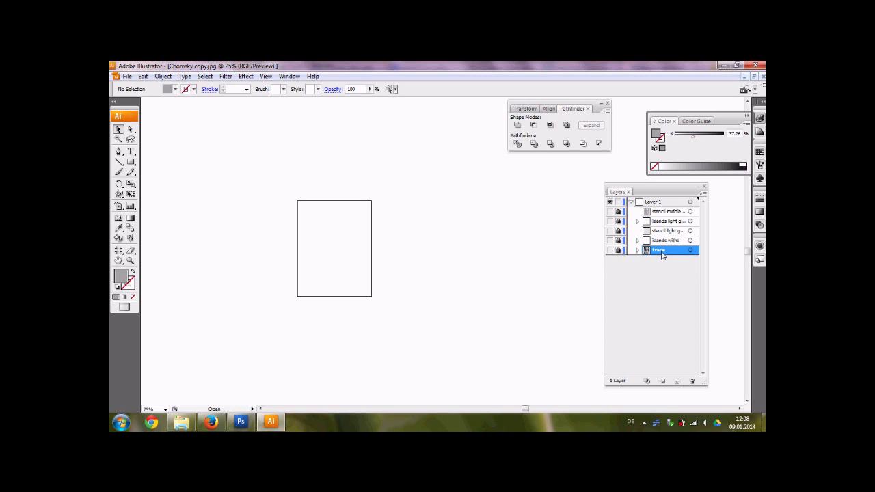
left_click_drag(676, 385, 677, 382)
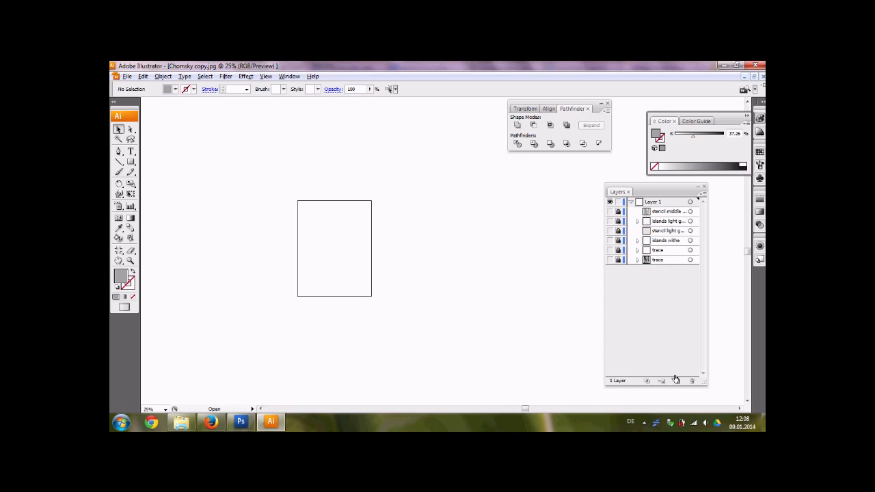
left_click_drag(660, 251, 659, 210)
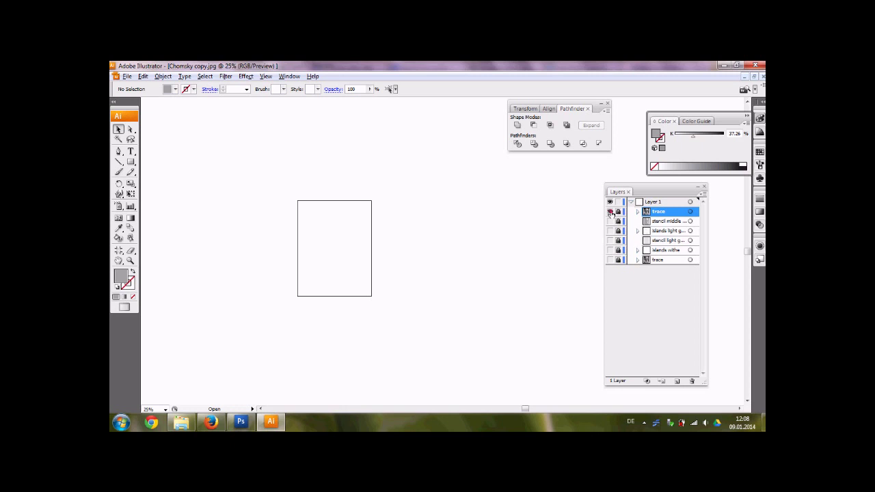
left_click(610, 211)
Step: Ungroup the visible trace copy into its individual paths and clear the selection
left_click(332, 211)
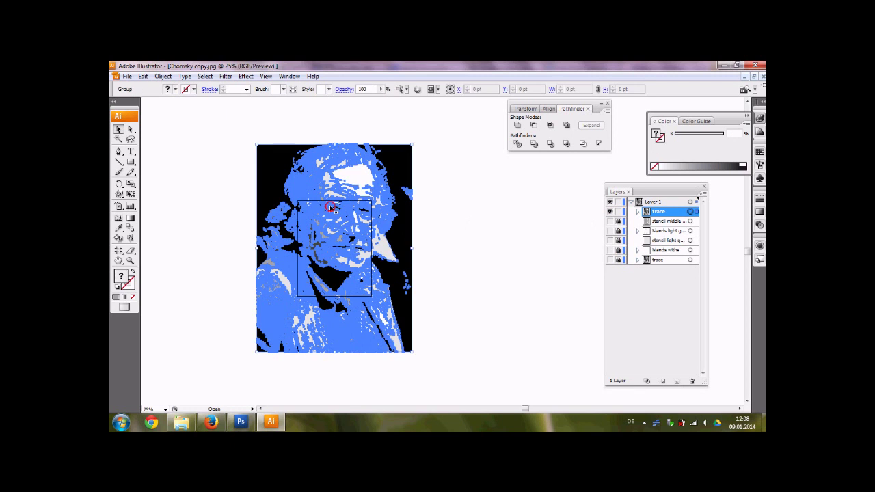
right_click(319, 213)
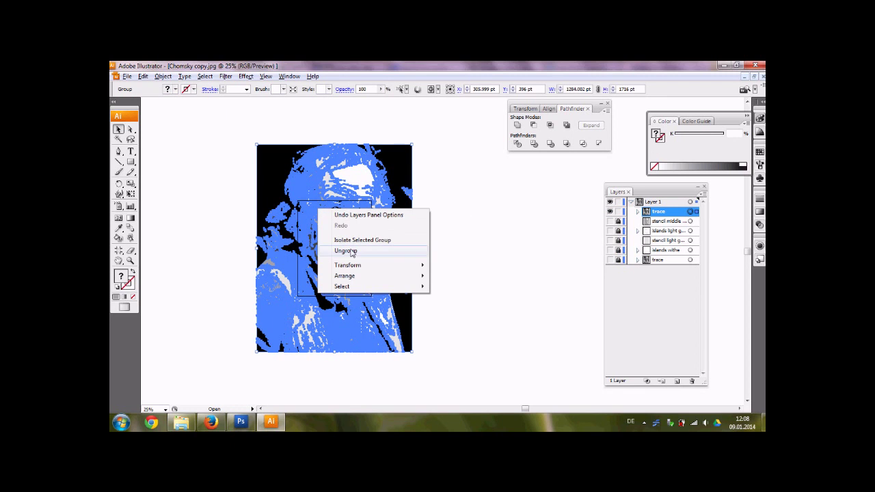
left_click(352, 251)
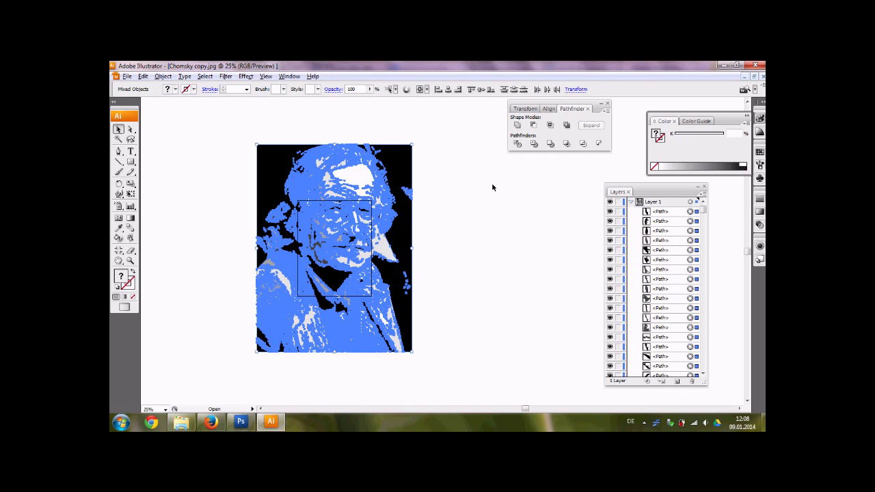
left_click(469, 189)
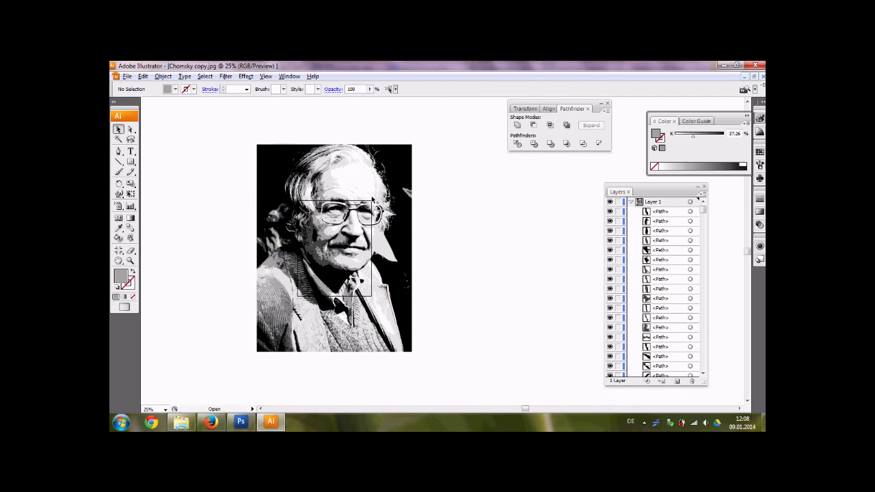
Step: Select all black shapes by matching fill color, recolor them with the portrait's dark gray using the Eyedropper, and clear the selection
key("ctrl+1")
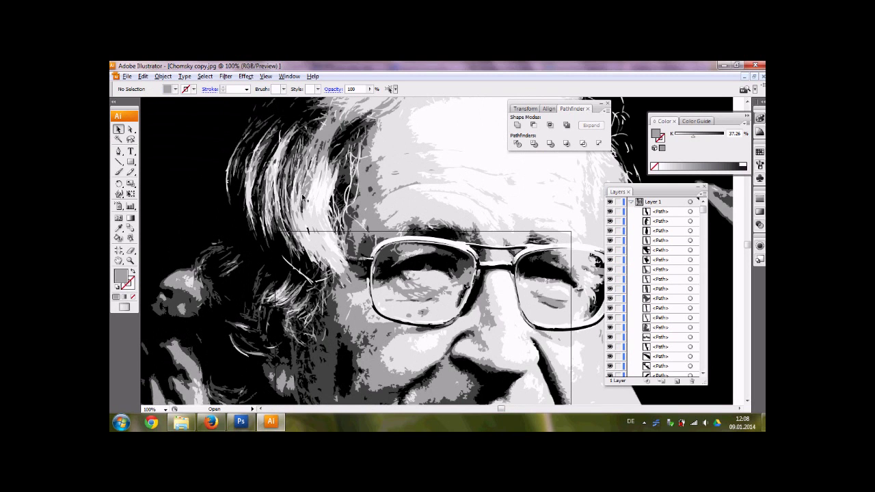
scroll(303, 199, "down", 5)
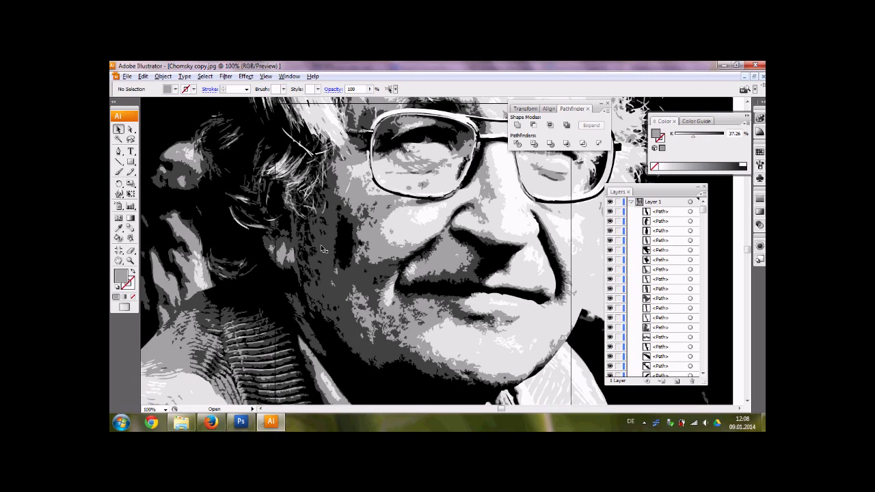
left_click(248, 247)
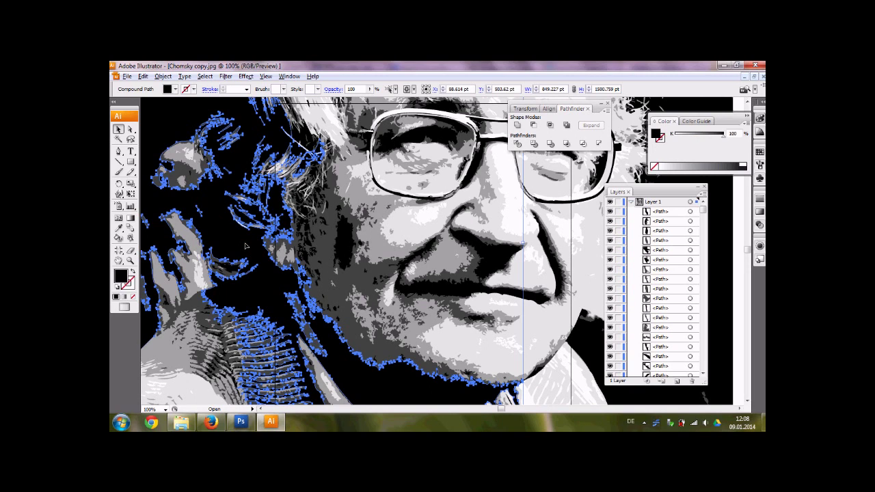
left_click(205, 76)
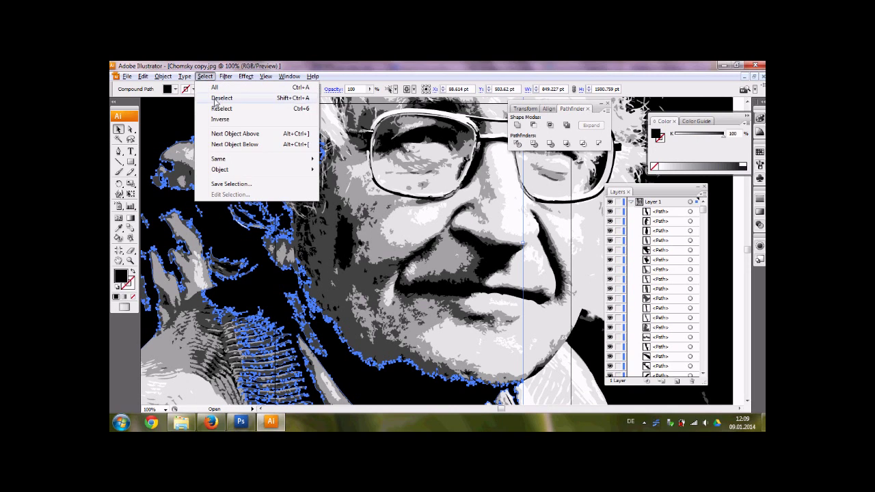
mouse_move(219, 159)
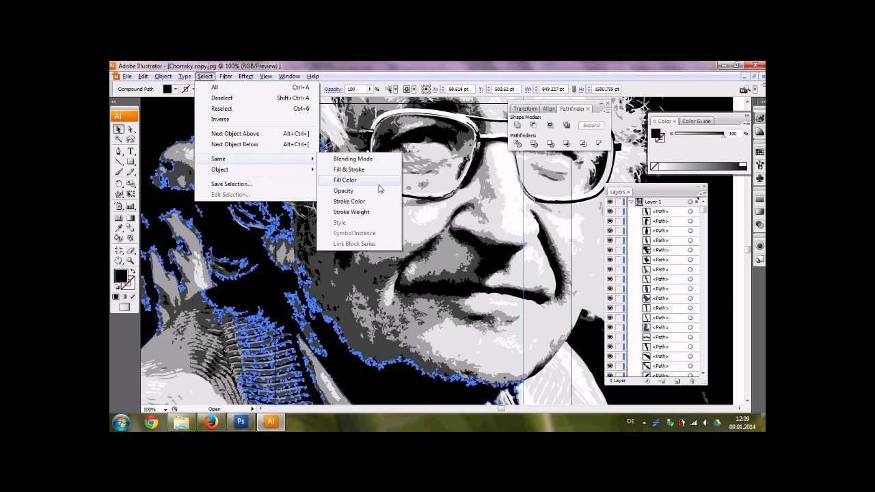
left_click(375, 183)
left_click(118, 228)
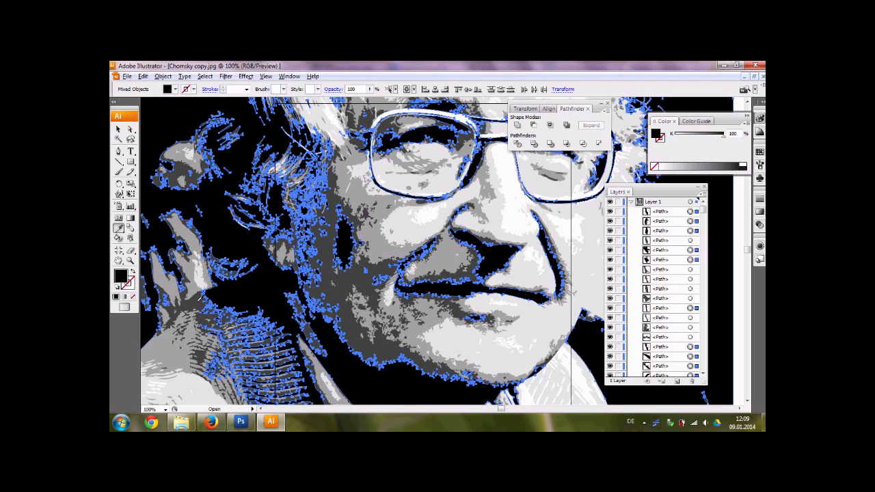
left_click(200, 299)
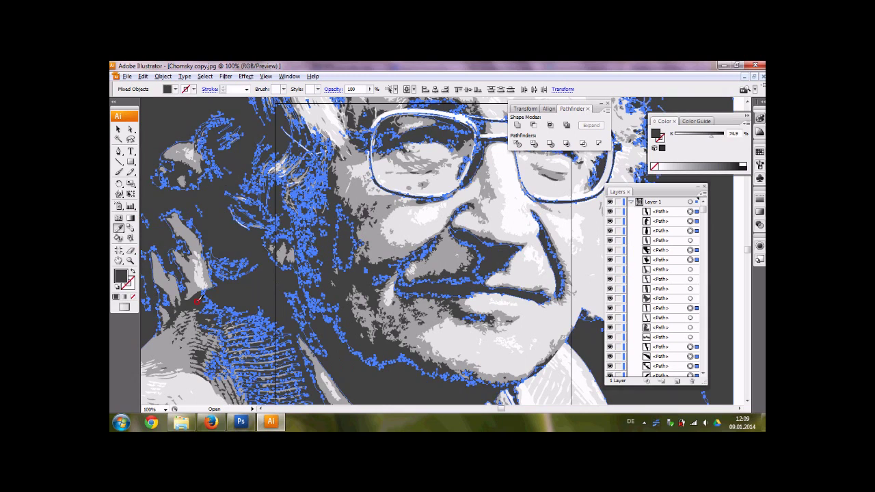
left_click(123, 129)
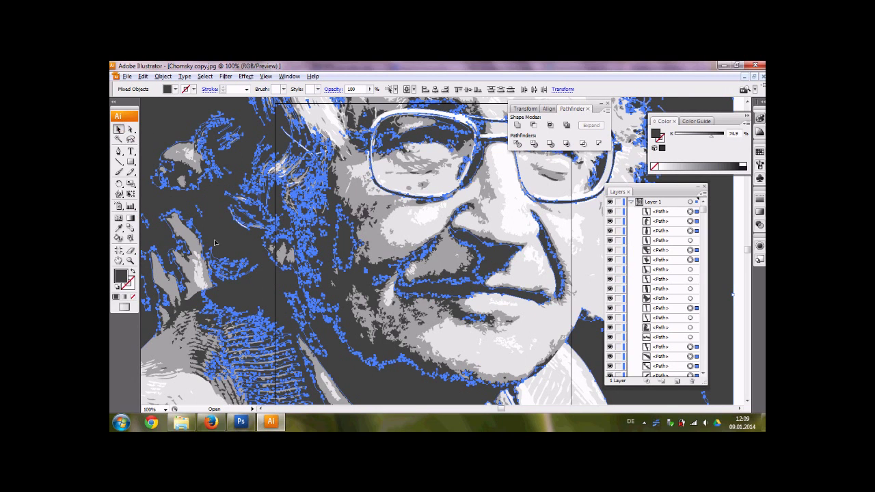
scroll(274, 234, "down", 2)
scroll(276, 234, "down", 1)
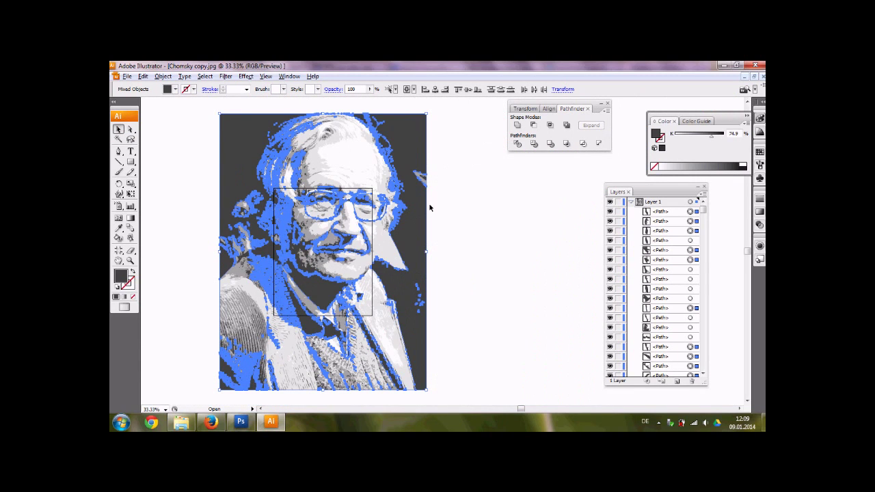
left_click(463, 160)
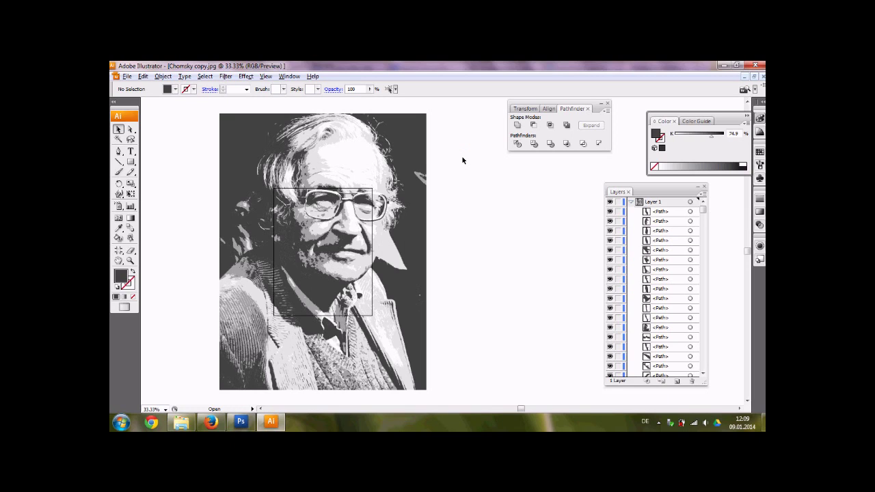
Step: Select all dark gray shapes by matching fill color, merge them with Add to Shape Area, and expand the result
left_click(417, 140)
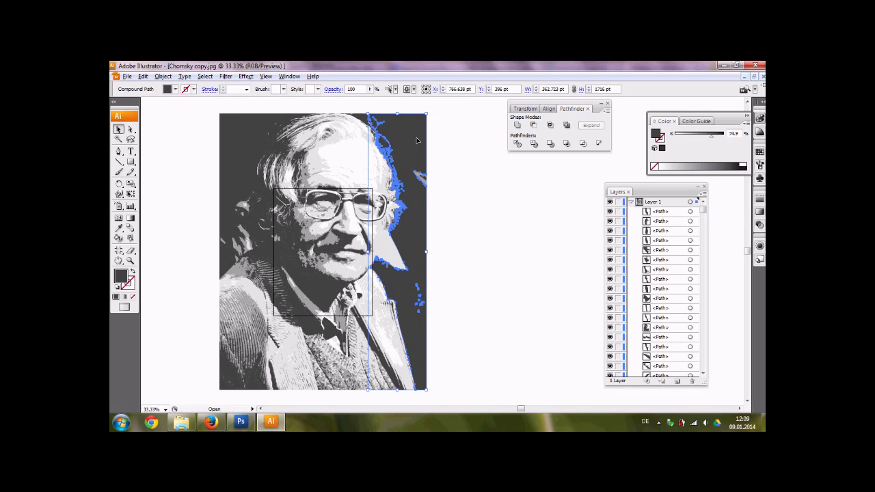
left_click(226, 76)
mouse_move(205, 76)
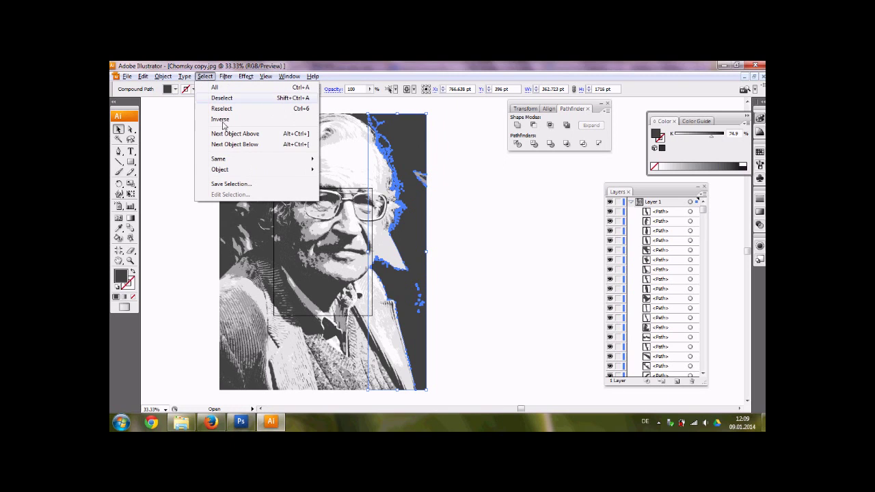
mouse_move(308, 164)
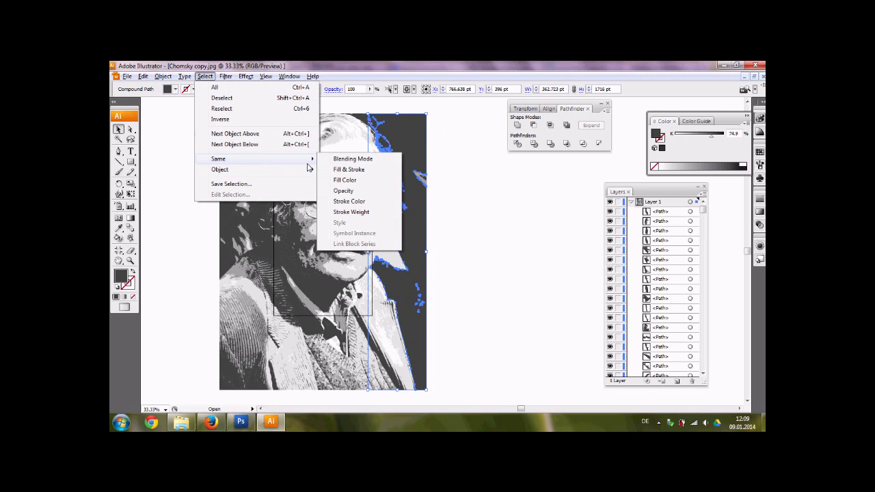
left_click(360, 180)
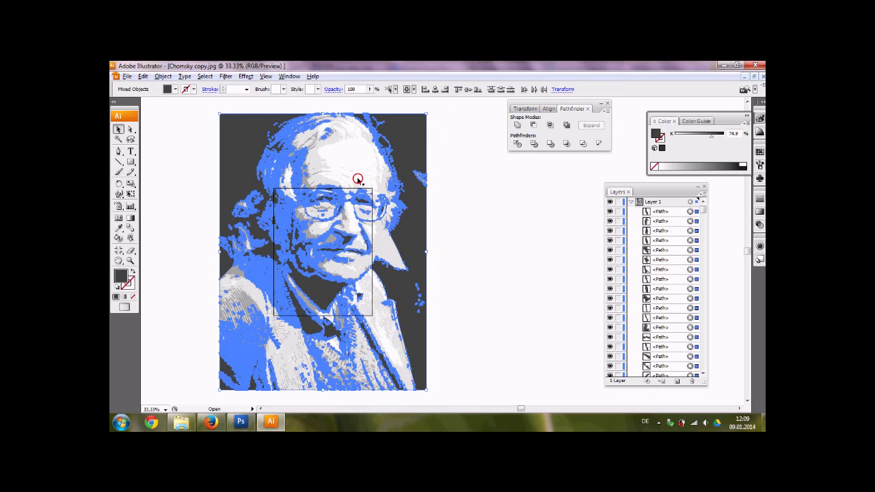
left_click(516, 128)
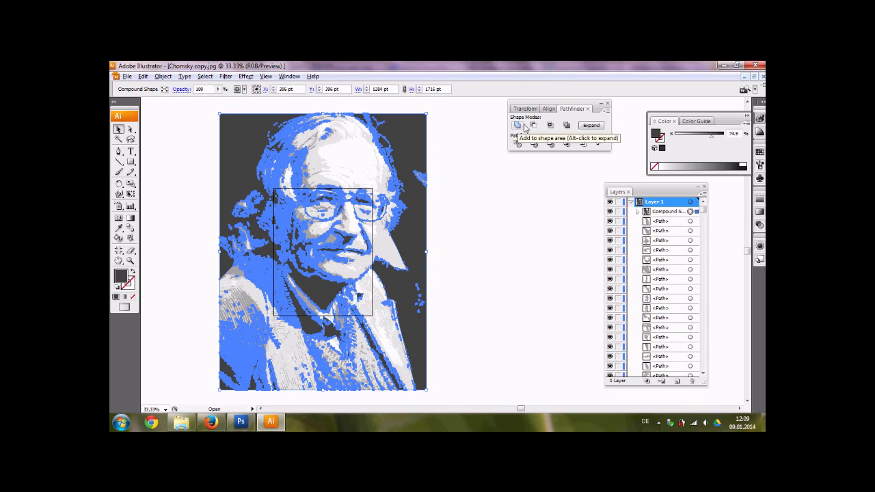
left_click(592, 125)
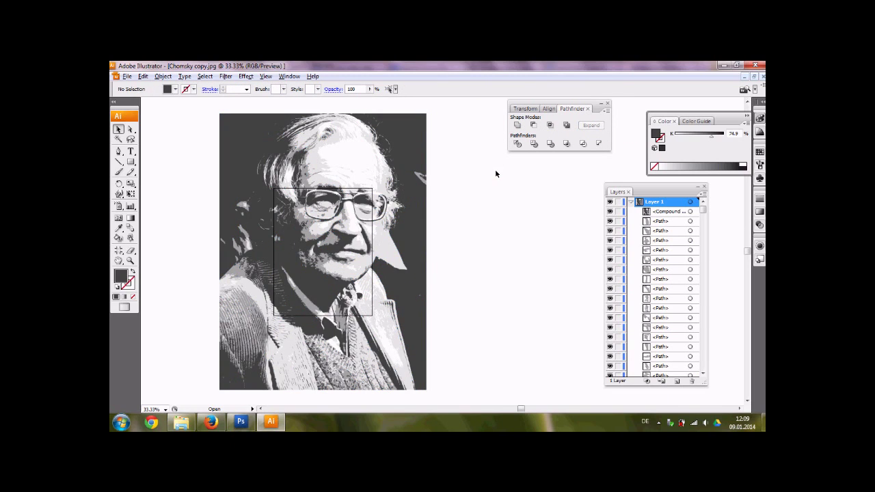
Step: Hide and lock the merged dark gray compound path, then delete all remaining lighter trace shapes
left_click(609, 211)
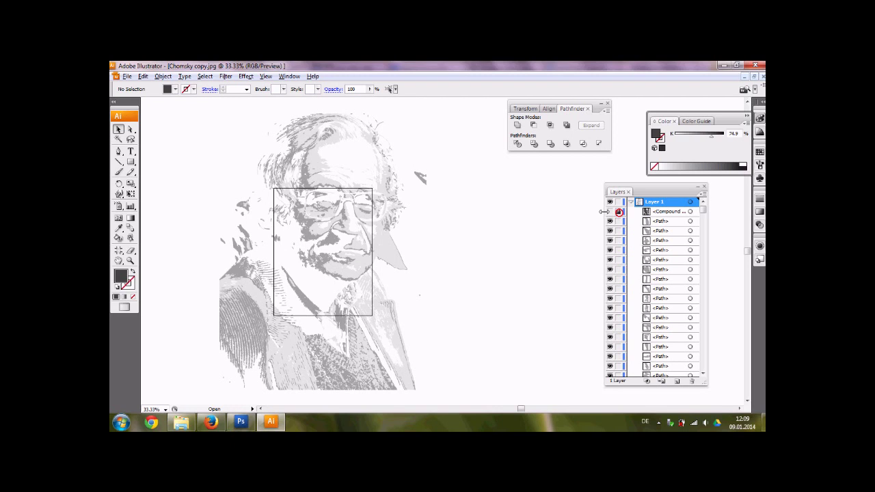
left_click(300, 294)
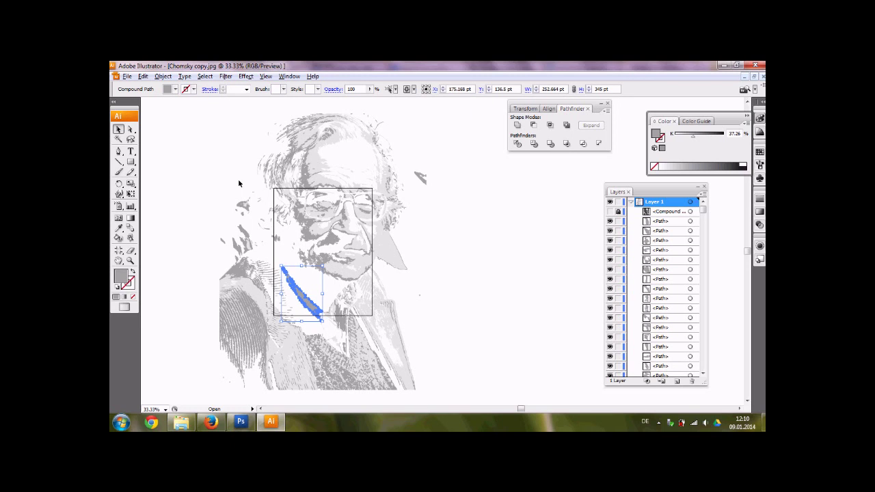
left_click(206, 76)
left_click(224, 89)
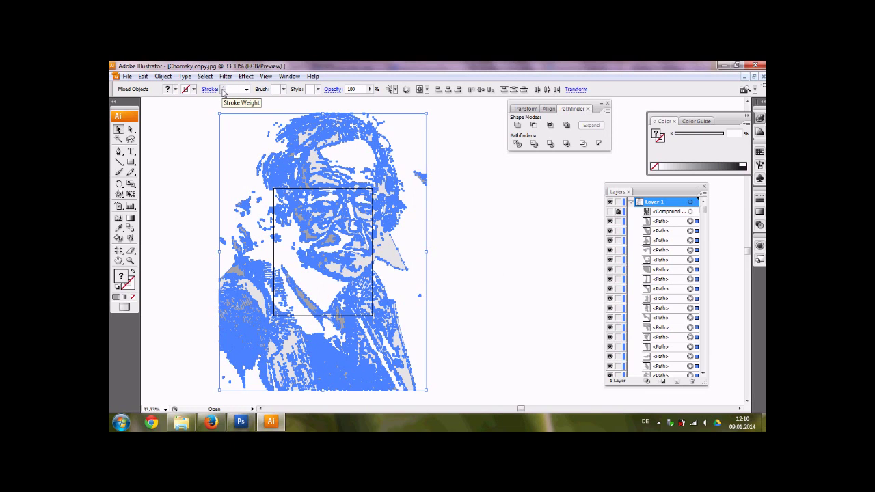
key("Delete")
left_click(445, 199)
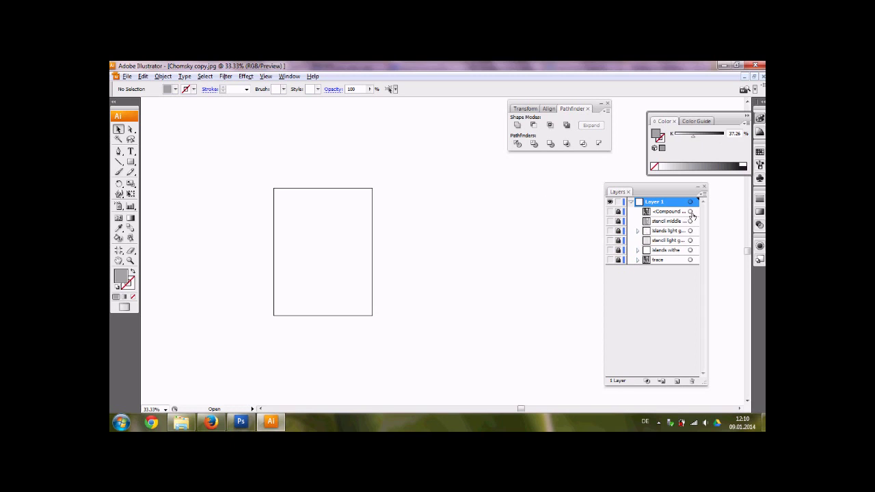
Step: Show and unlock the dark gray compound path, and draw a medium gray rectangle about 1755 × 1977 pt around the portrait, placed directly beneath it
left_click(611, 212)
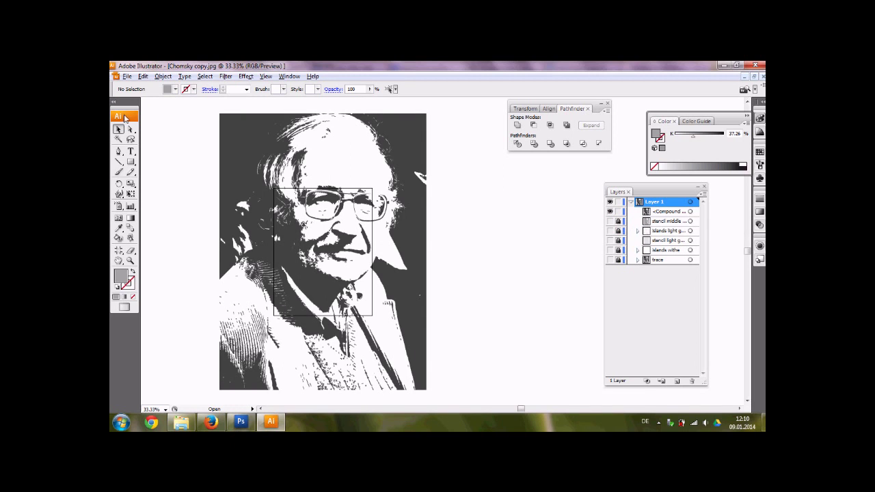
left_click(131, 161)
left_click_drag(194, 103, 476, 386)
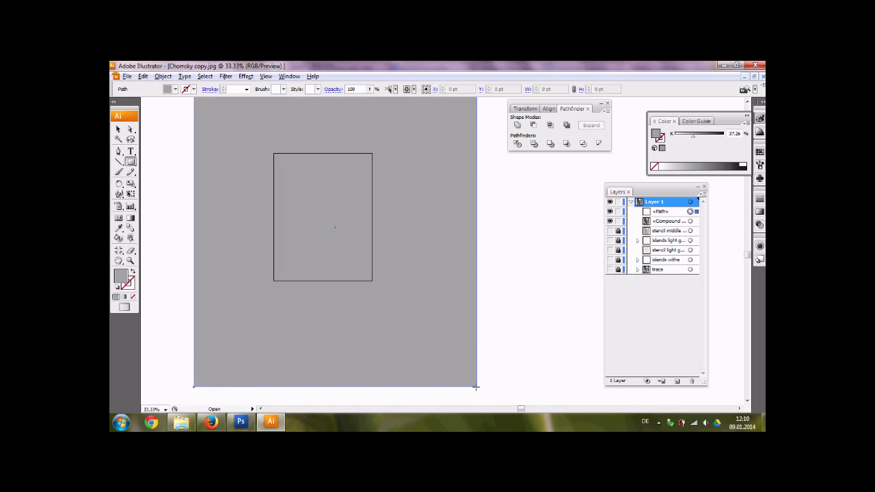
left_click_drag(657, 211, 655, 232)
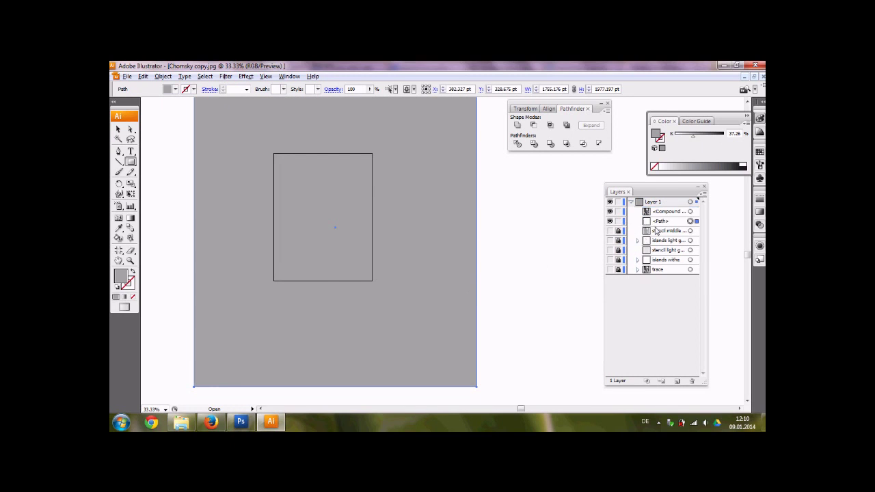
Step: Split the dark gray compound path and the background rectangle together with Pathfinder Divide, and ungroup the result
scroll(335, 259, "up", 1)
left_click(117, 129)
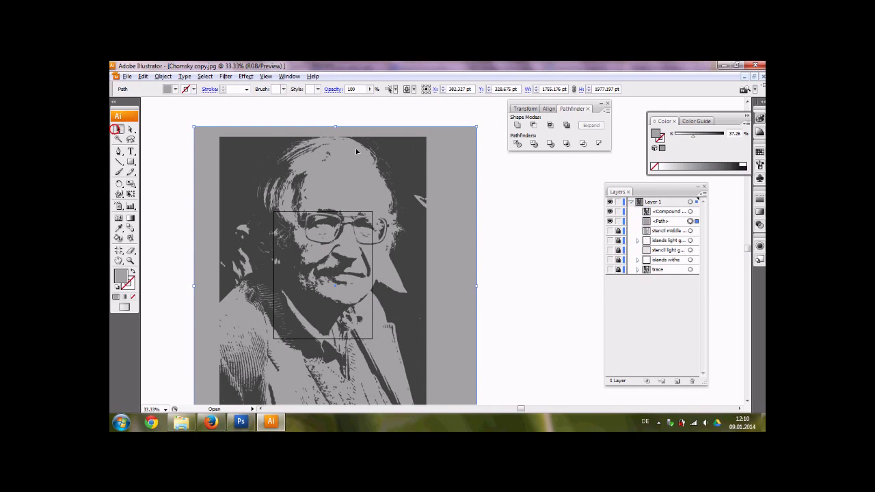
left_click(691, 211, "shift")
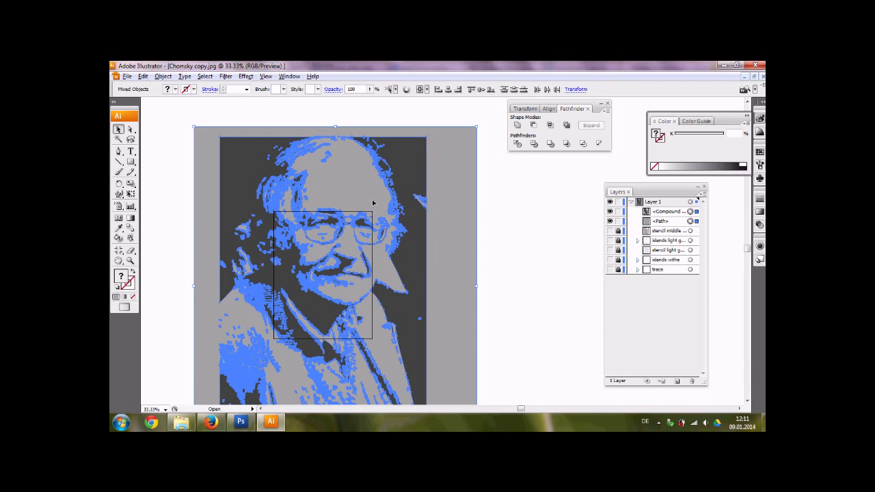
left_click(518, 146)
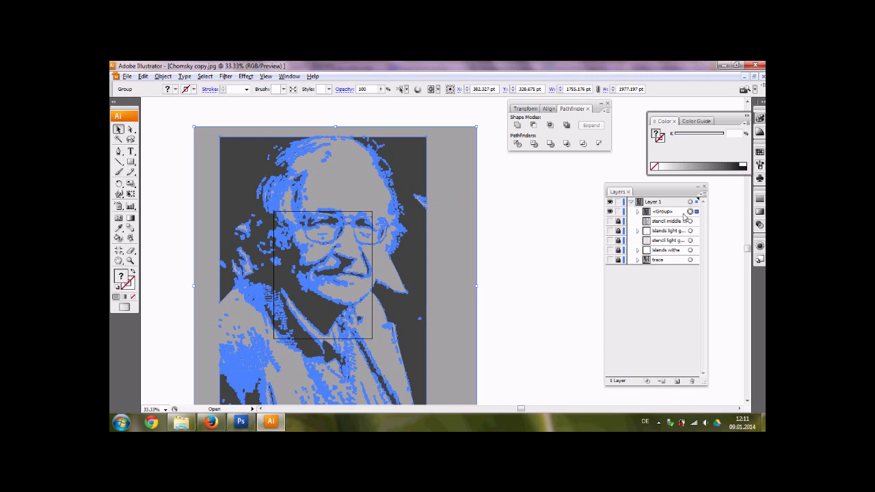
left_click(662, 215)
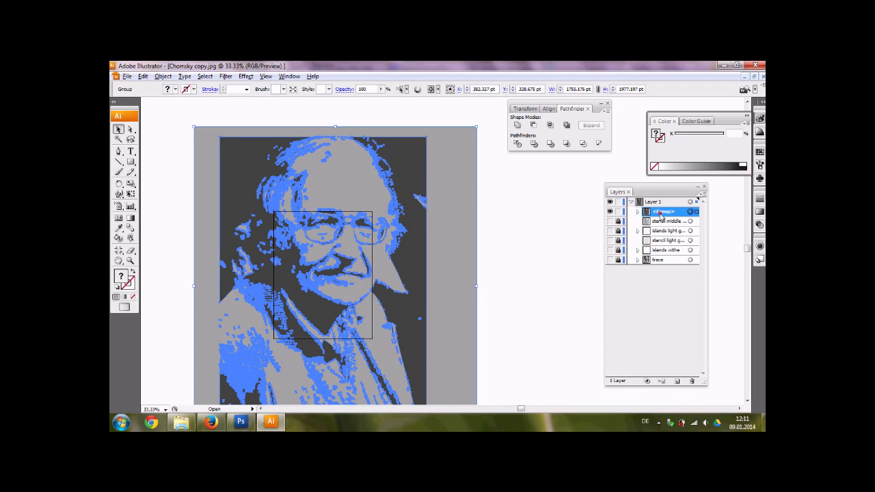
right_click(343, 197)
left_click(363, 233)
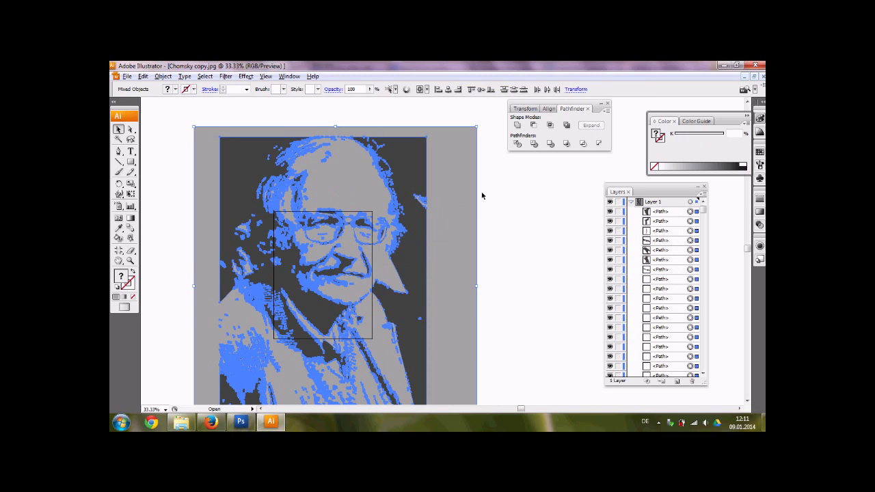
Step: Delete the medium gray background piece surrounding the dark gray portrait shapes
left_click(504, 192)
left_click(466, 169)
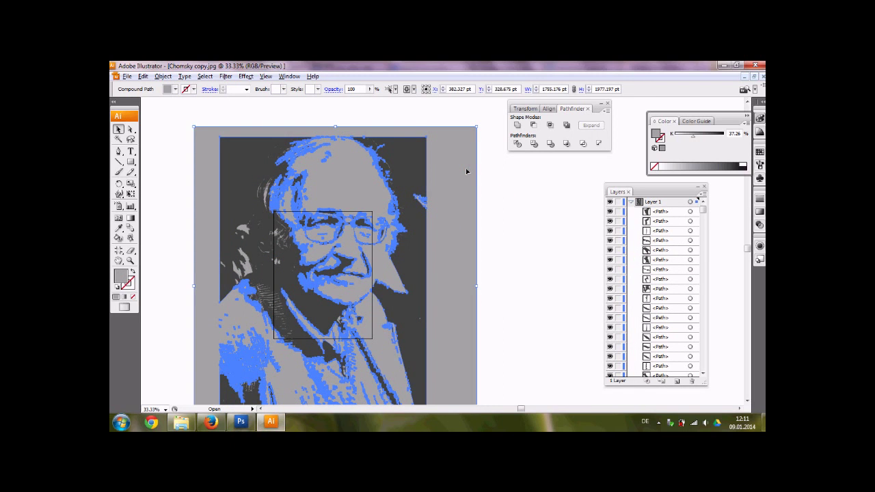
key("Delete")
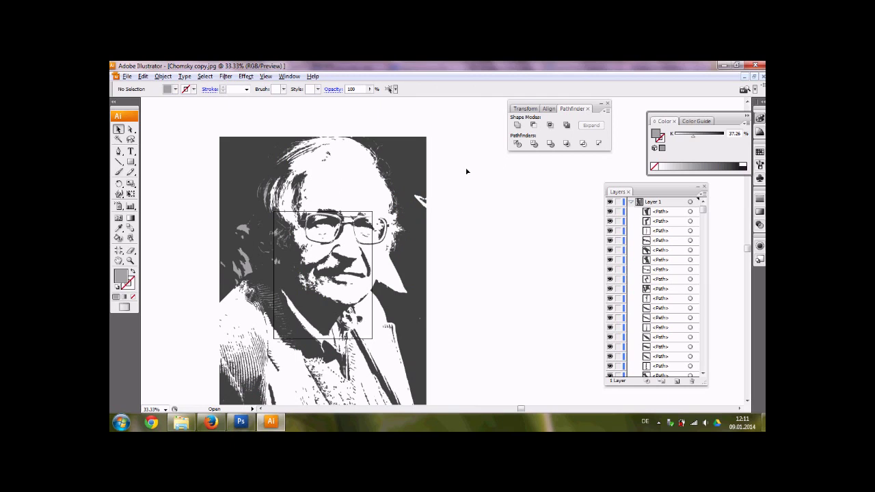
Step: Select all dark gray shapes by matching fill color and group them
scroll(493, 180, "down", 2)
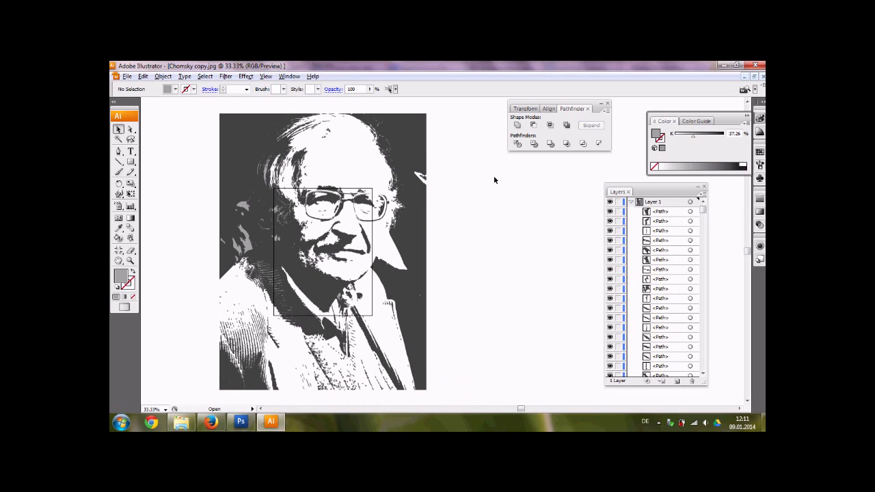
left_click(419, 149)
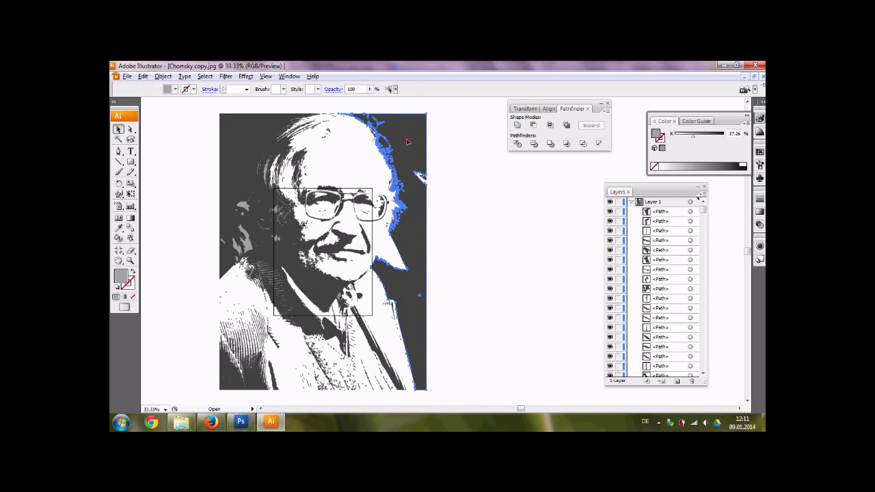
left_click(205, 76)
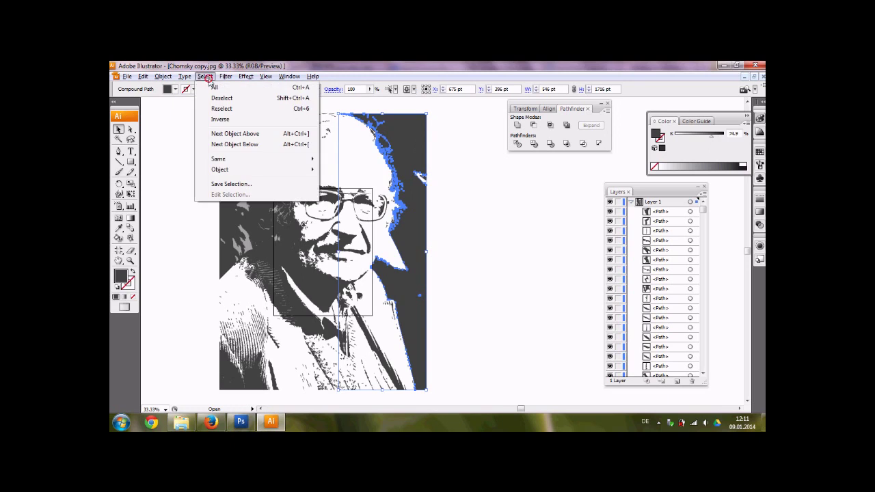
mouse_move(233, 159)
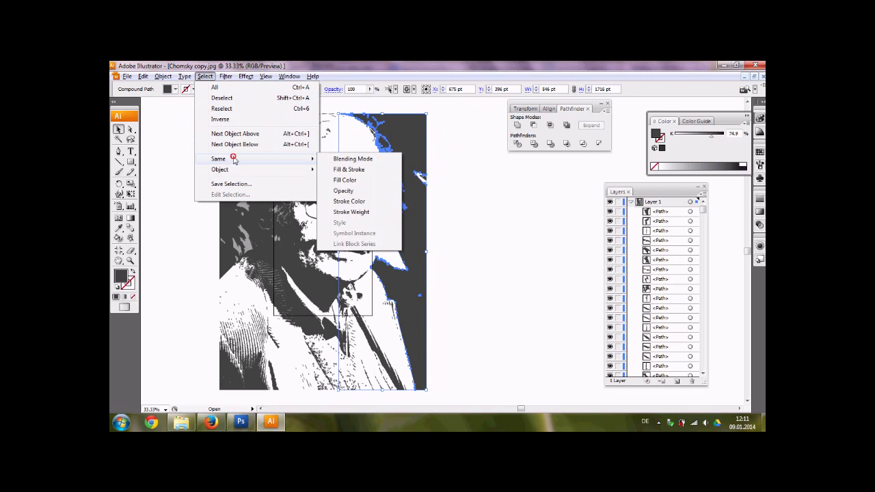
left_click(354, 180)
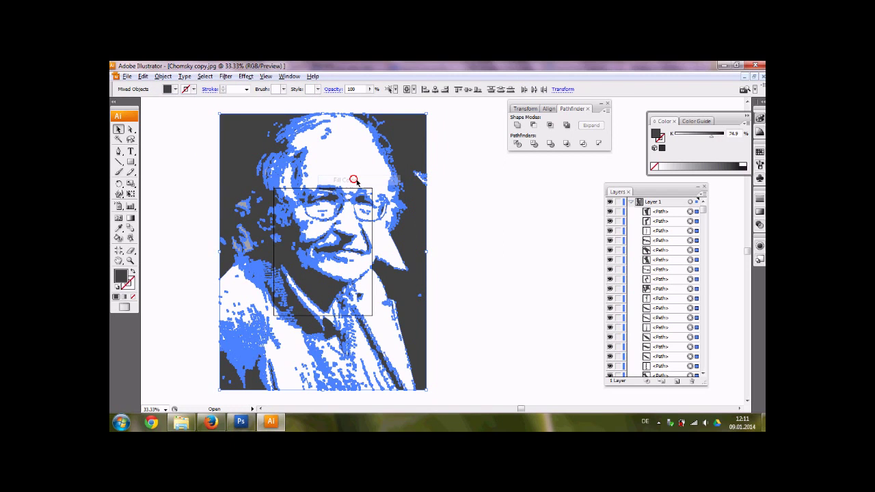
right_click(245, 148)
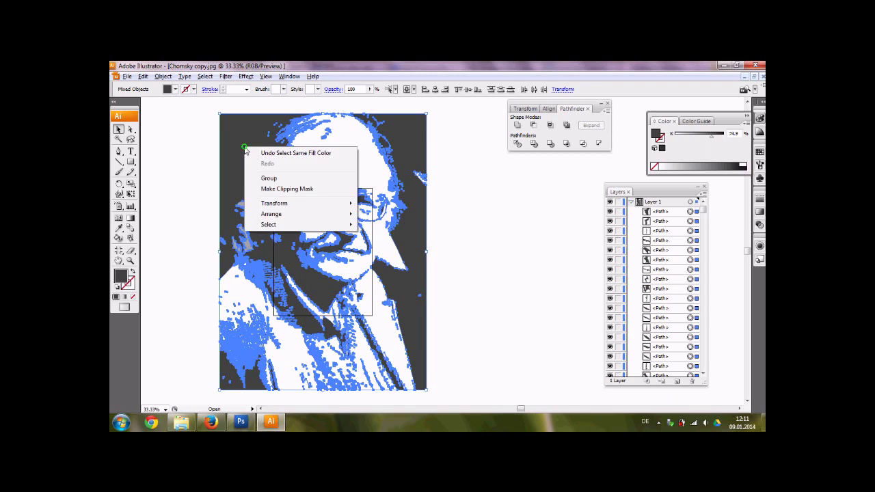
left_click(285, 179)
left_click(480, 180)
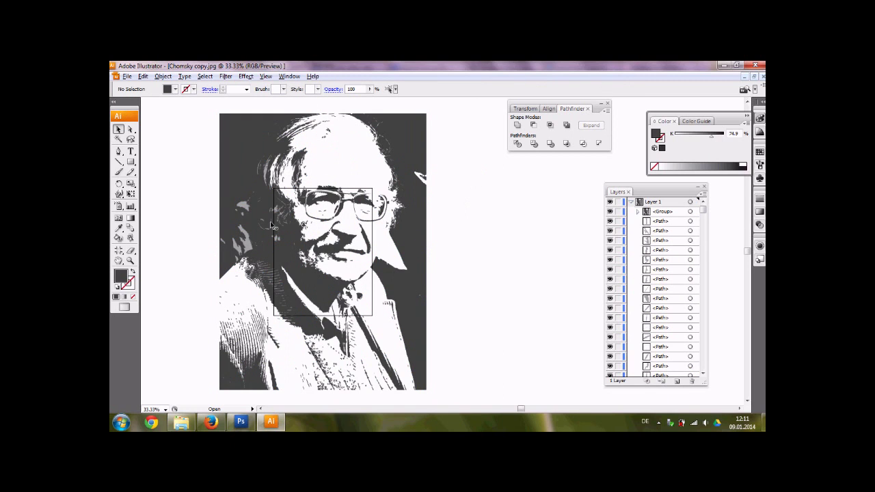
Step: Select all leftover medium gray island shapes by matching fill color and group them
scroll(273, 229, "up", 3)
left_click(192, 181)
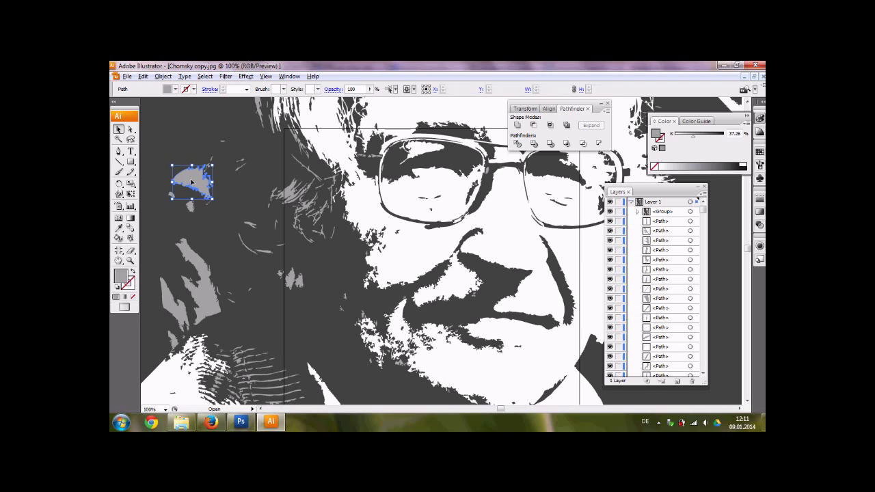
right_click(192, 181)
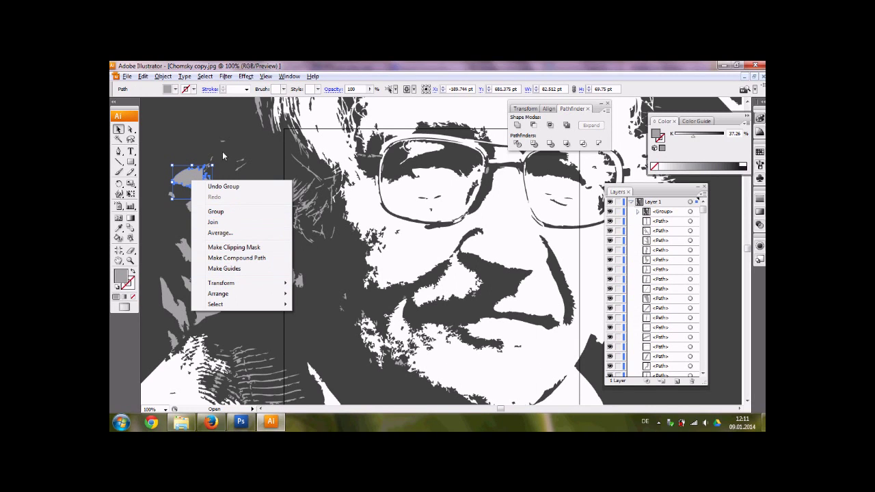
left_click(205, 76)
left_click(205, 76)
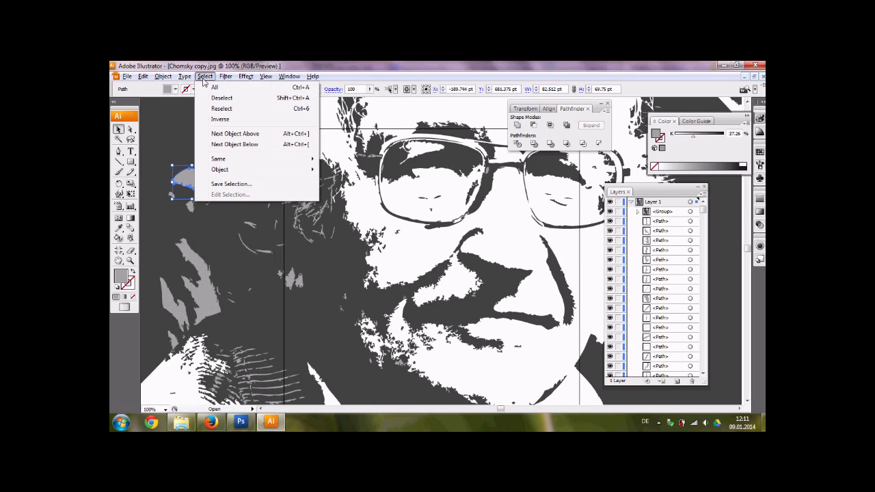
mouse_move(223, 162)
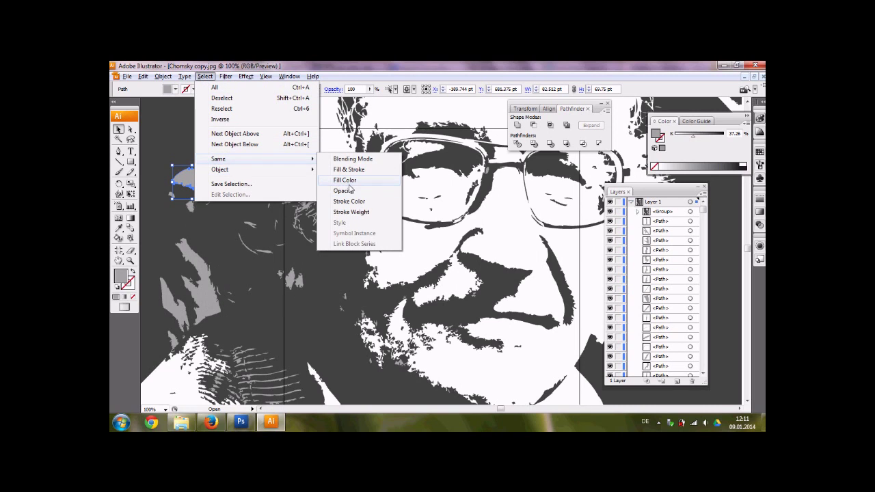
left_click(355, 179)
right_click(194, 178)
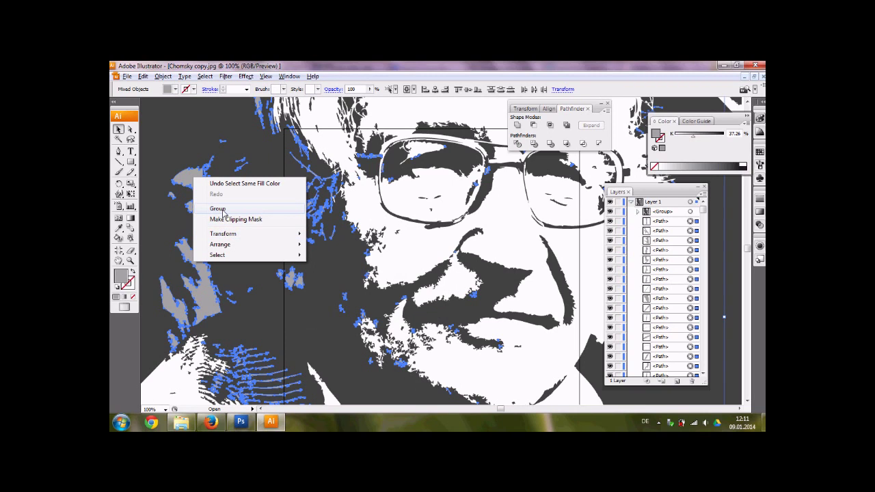
left_click(218, 209)
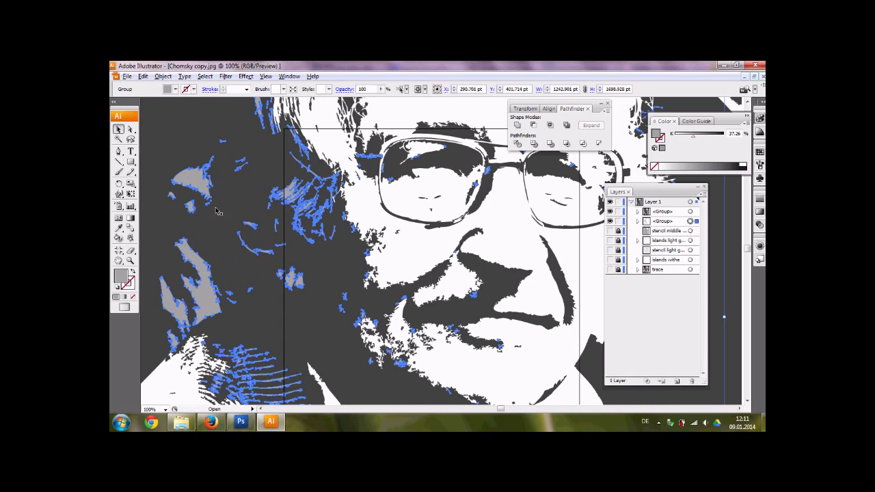
key("ctrl+minus")
key("ctrl+minus")
key("ctrl+minus")
key("ctrl+minus")
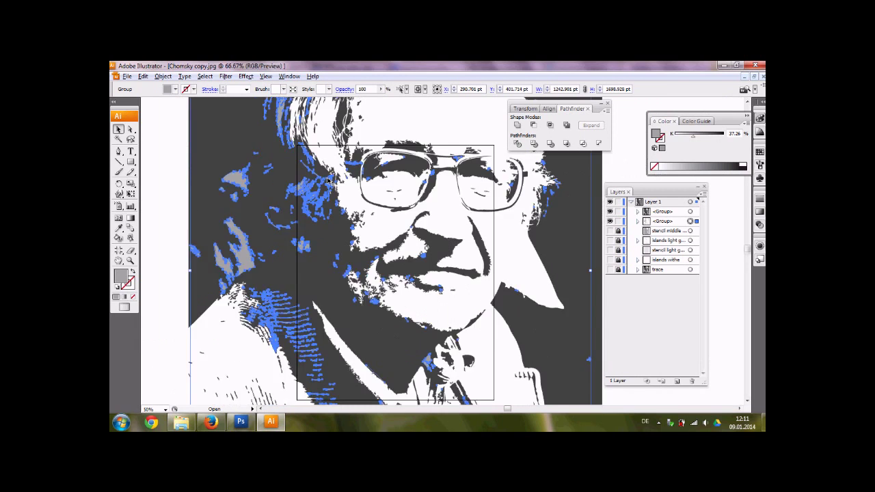
left_click(435, 192)
Step: Rename the group of medium gray islands as "islands middle gray"
left_click(667, 218)
left_click(666, 212)
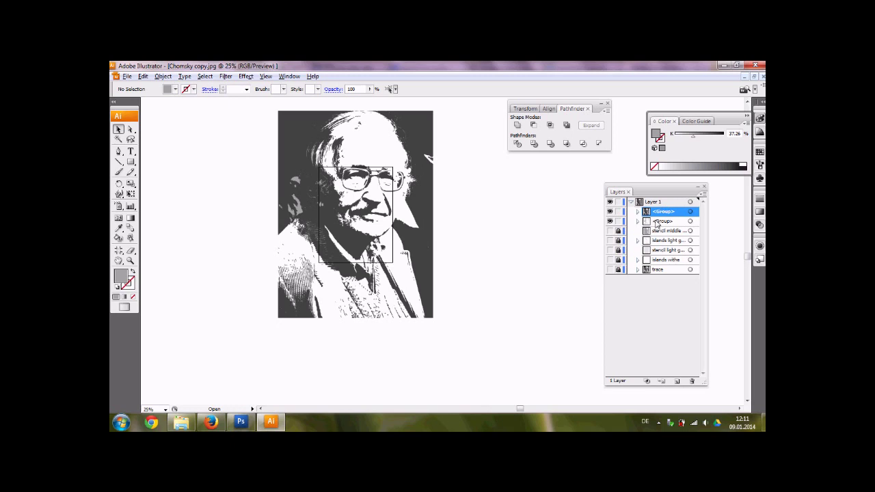
left_click(659, 223)
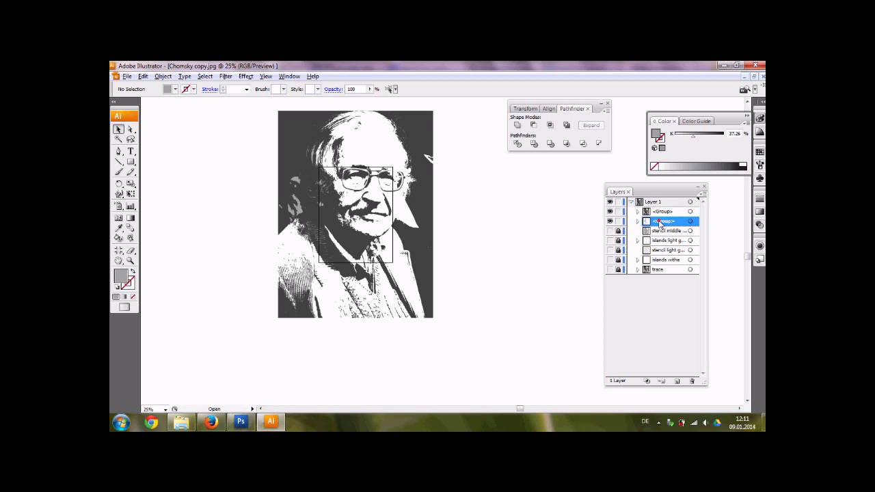
double_click(660, 222)
key("BackSpace")
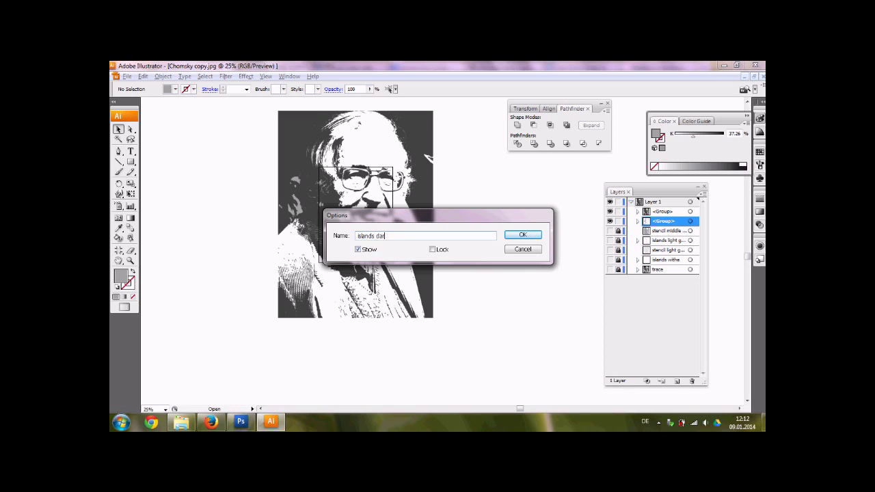
type("middle gray")
key("Return")
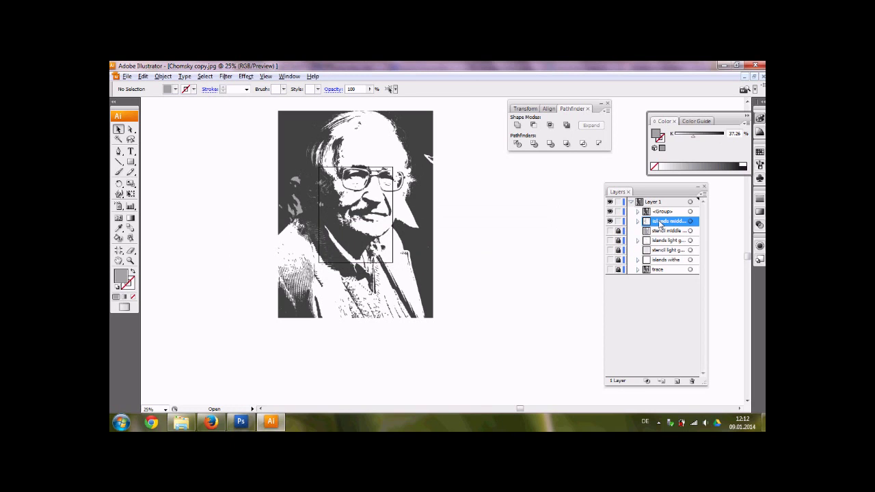
Step: Duplicate the islands middle gray group, and hide and lock the original
left_click_drag(661, 224, 675, 382)
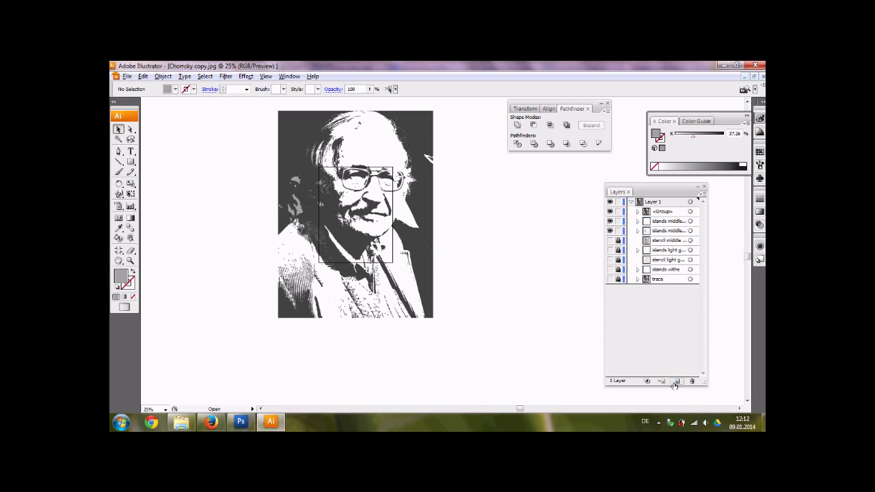
left_click(618, 231)
Step: Recolor the visible copy of the islands group with the dark gray fill sampled from the portrait using the Eyedropper
left_click(692, 221)
left_click(119, 229)
left_click(299, 209)
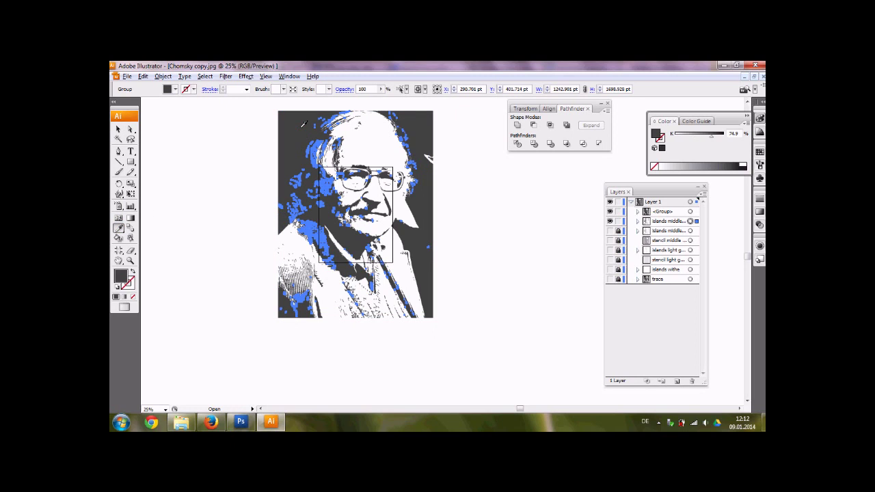
key("v")
left_click(161, 139)
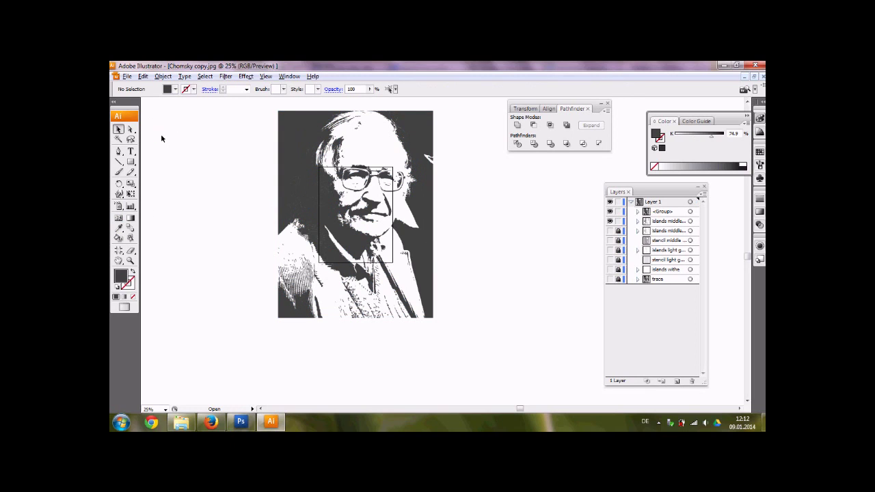
Step: Merge the dark gray group and the recolored islands copy with Add to Shape Area, and expand the result
left_click(690, 211)
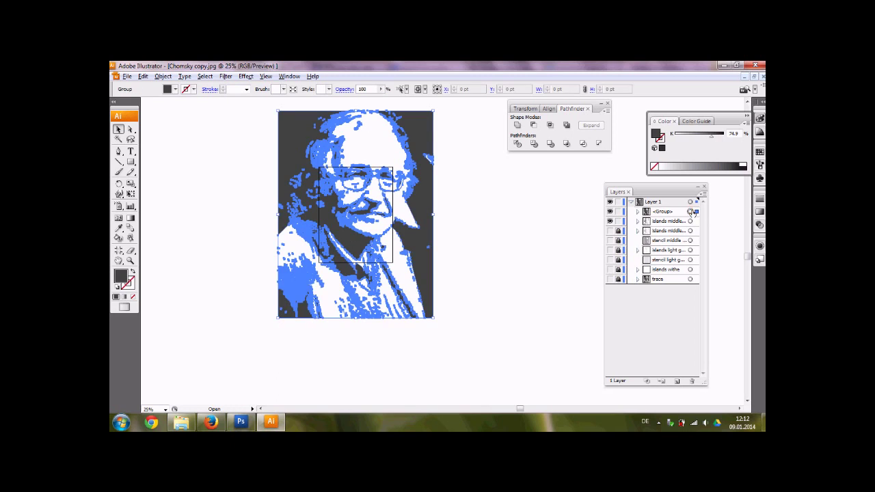
left_click(690, 221, "shift")
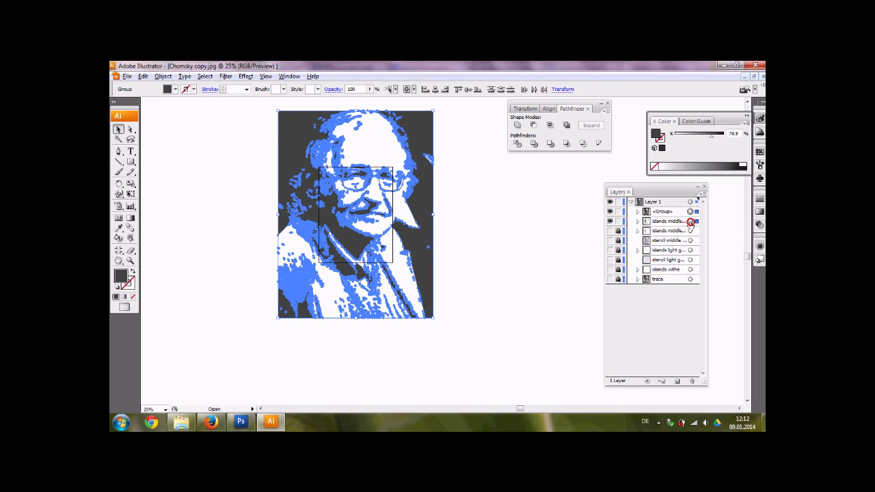
left_click(518, 126)
left_click(518, 126)
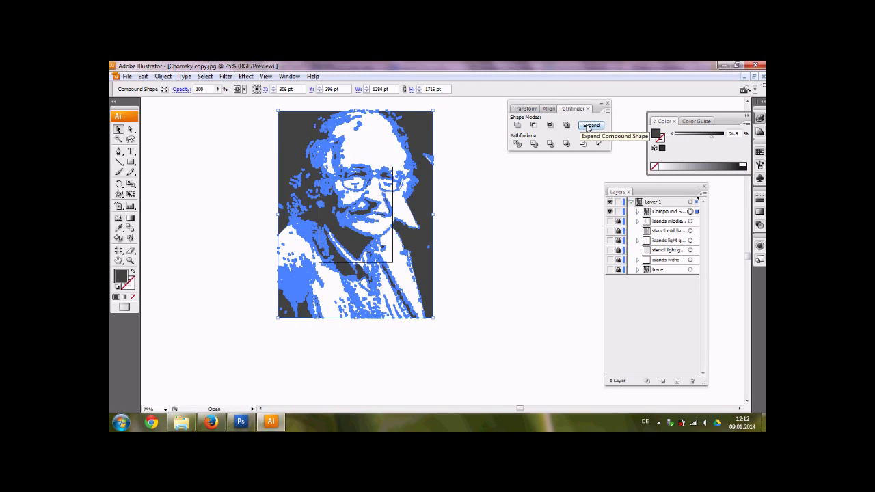
left_click(591, 126)
left_click(512, 175)
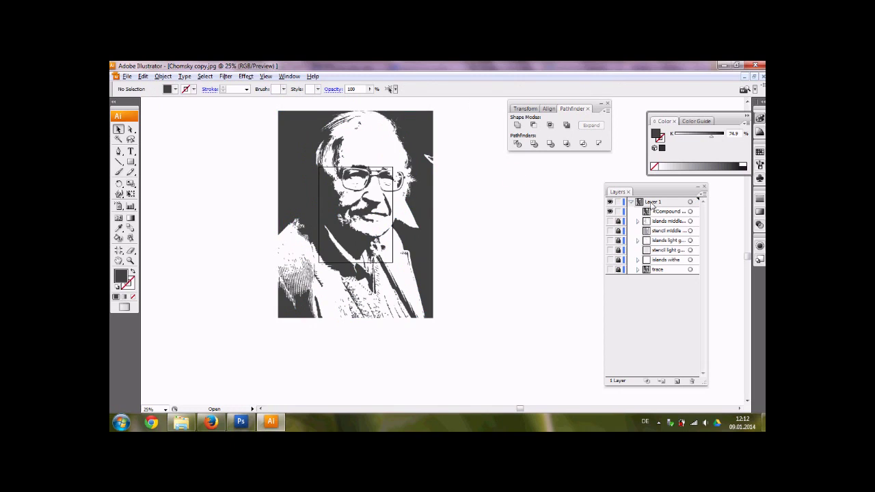
Step: Rename the merged compound path as "stencil dark gray", and hide and lock it
double_click(671, 214)
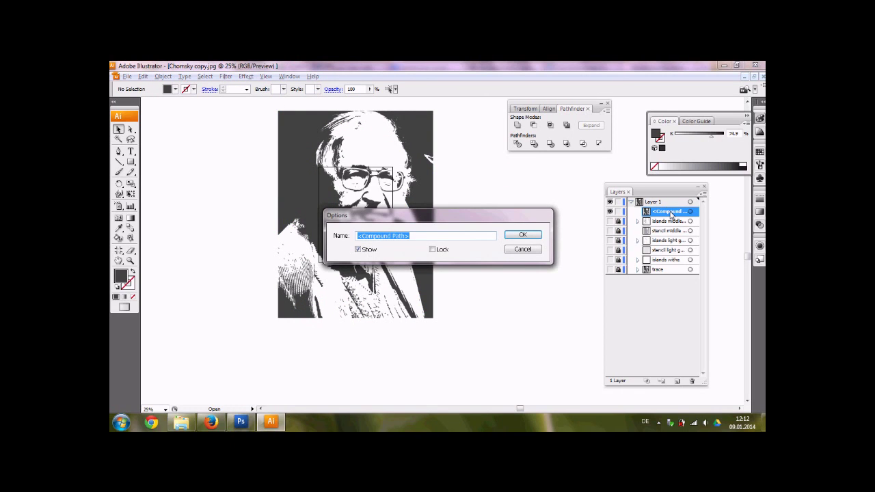
type("stencil dark gray")
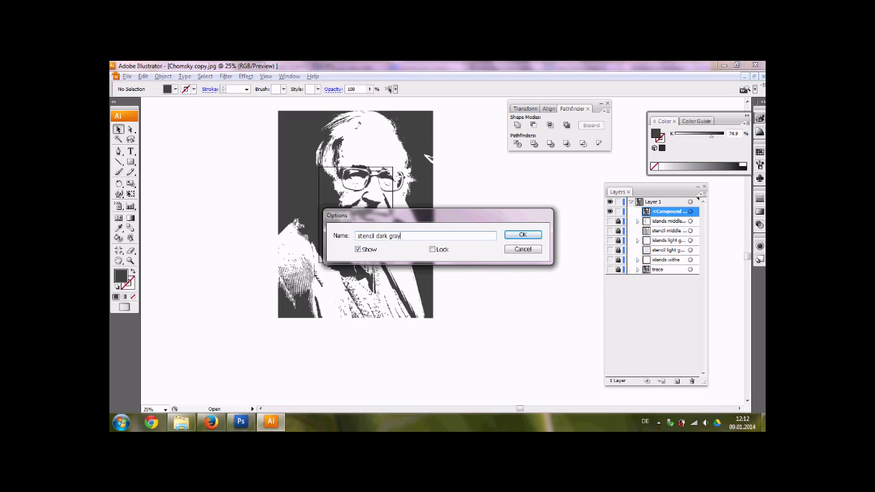
key("Return")
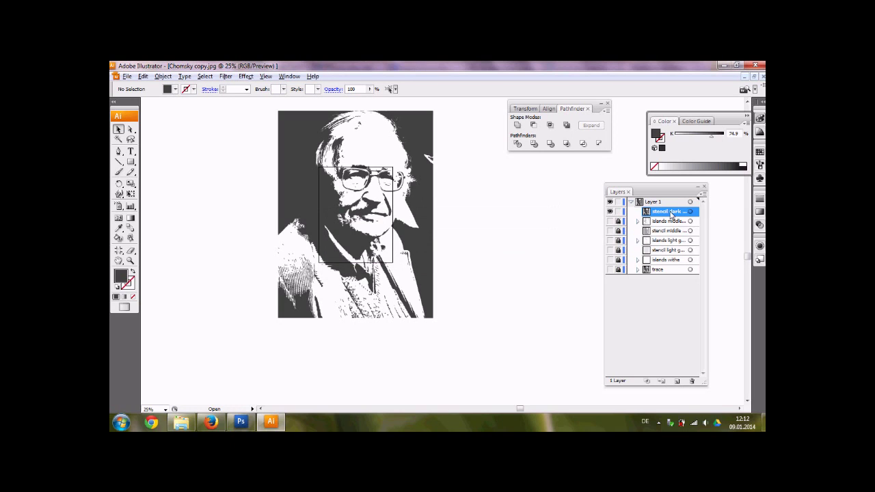
left_click(609, 211)
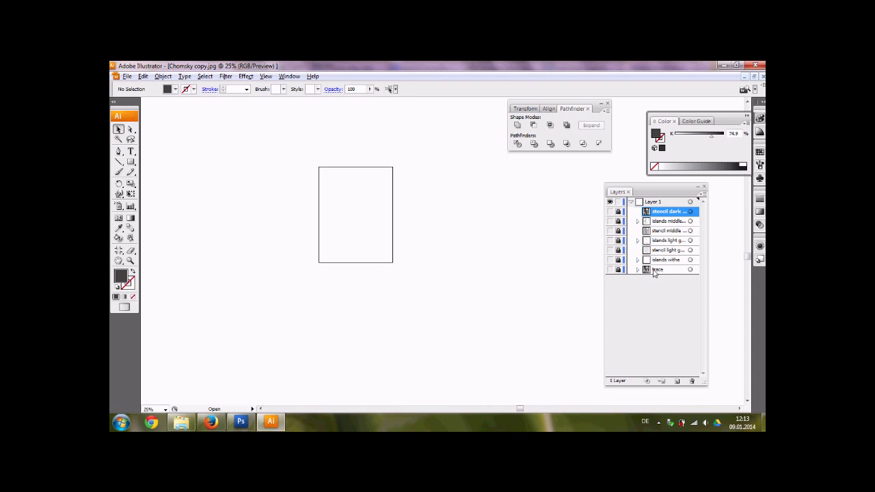
Step: Duplicate the trace group above all other objects in the layer, and show and unlock the copy
left_click(654, 270)
left_click_drag(658, 272, 676, 381)
left_click_drag(662, 273, 650, 208)
left_click(610, 212)
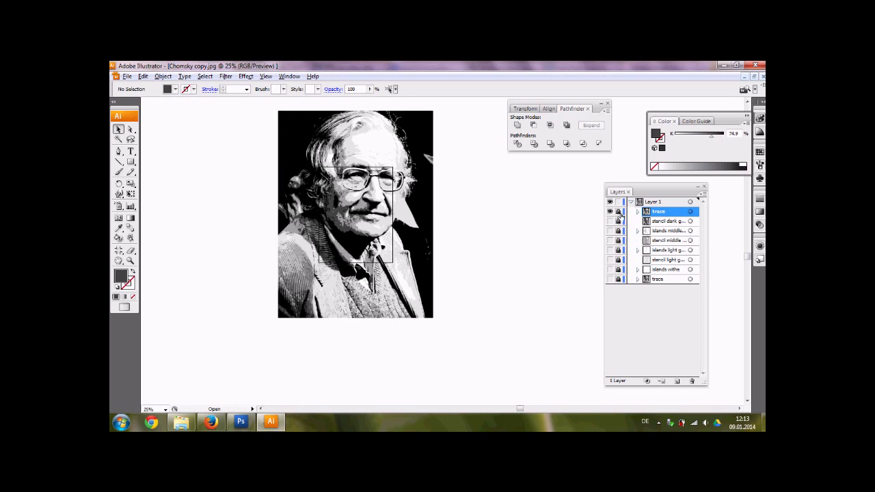
left_click(618, 212)
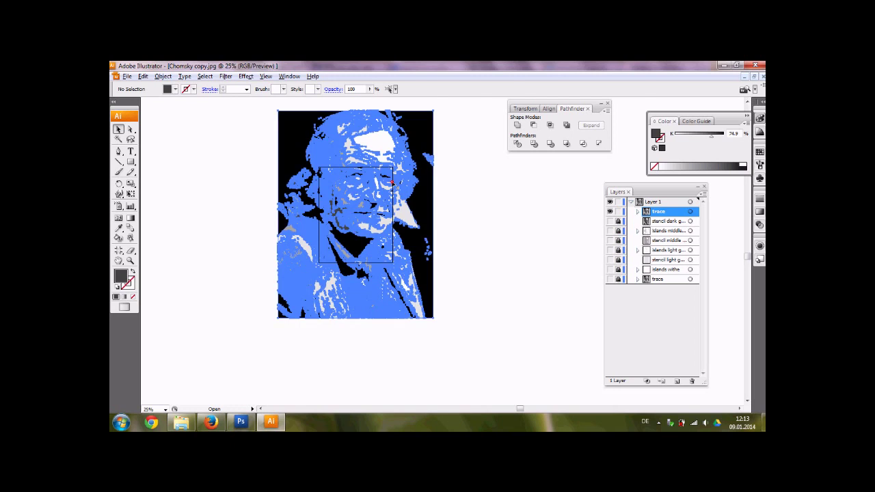
Step: Ungroup the trace copy into separate paths and clear the selection
left_click(395, 184)
right_click(393, 184)
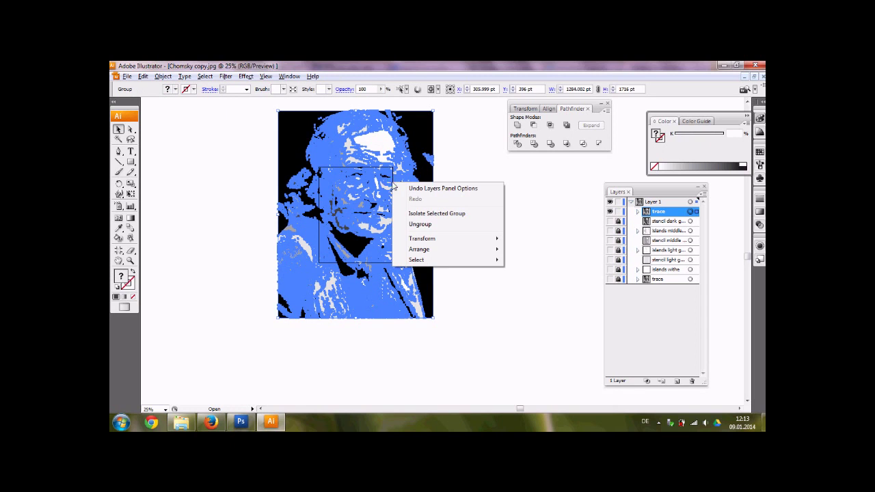
left_click(418, 224)
left_click(470, 184)
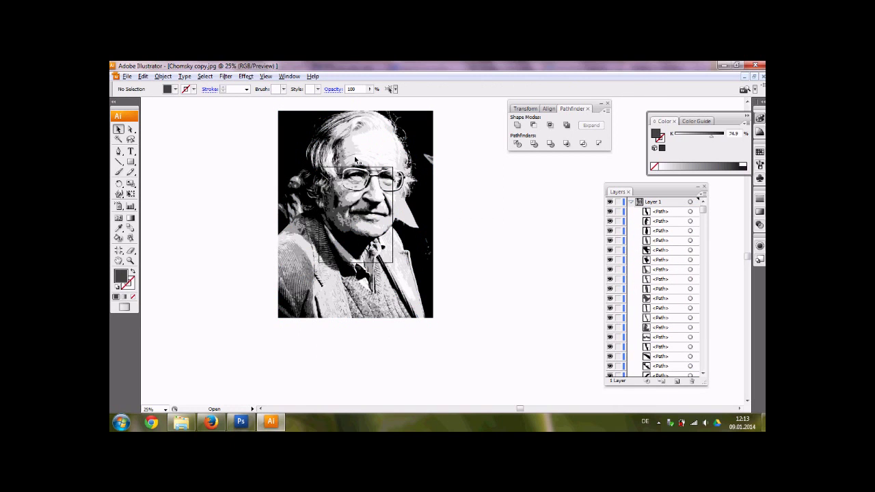
Step: Group all paths sharing the black background's fill color, and lock and hide the group
left_click(286, 125)
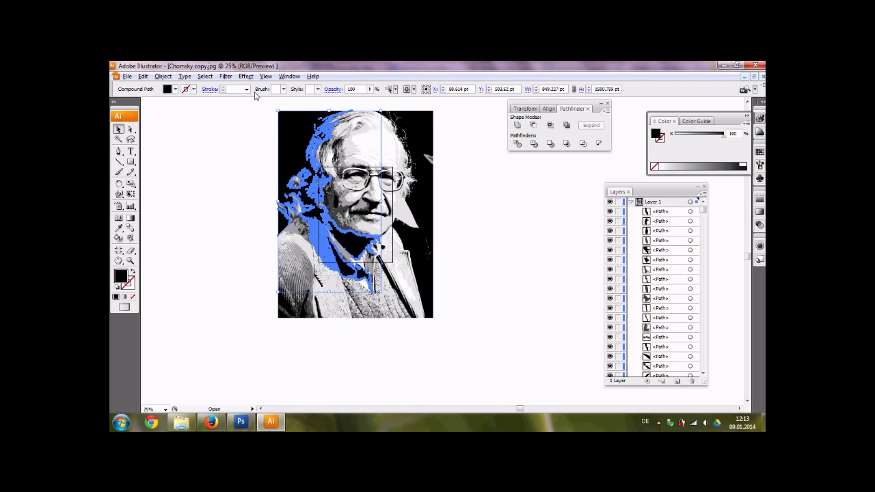
left_click(206, 77)
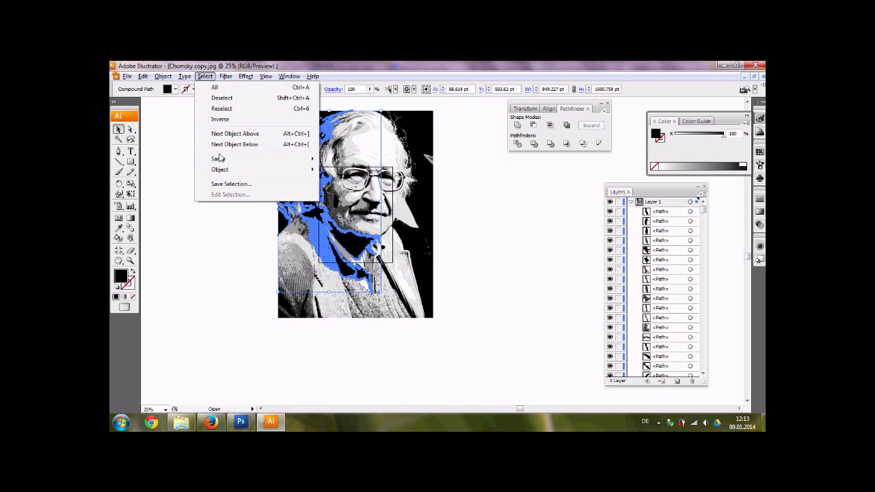
mouse_move(219, 160)
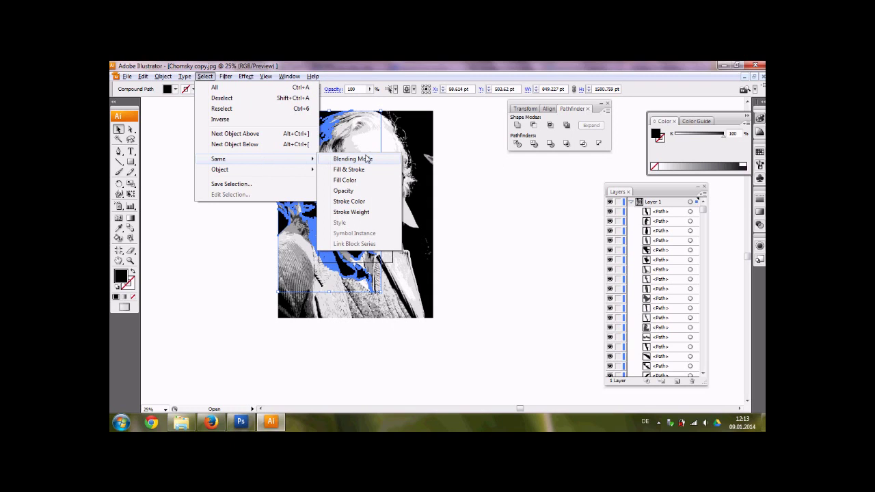
left_click(344, 180)
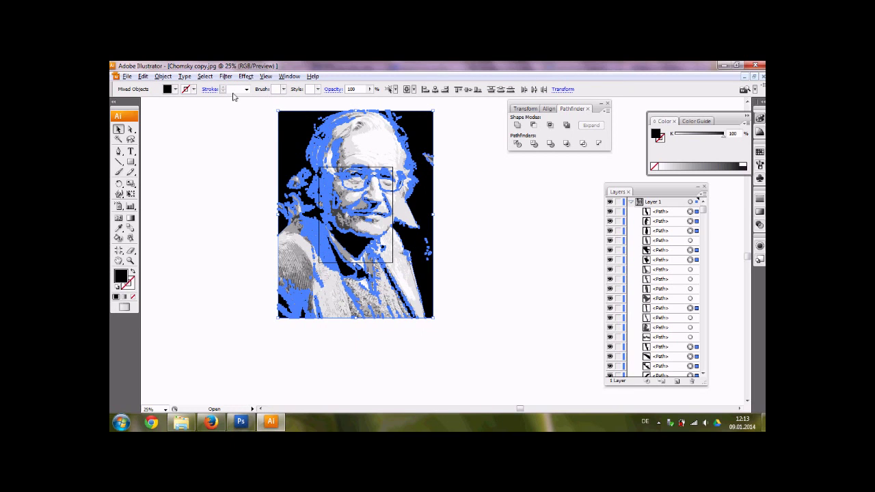
right_click(294, 116)
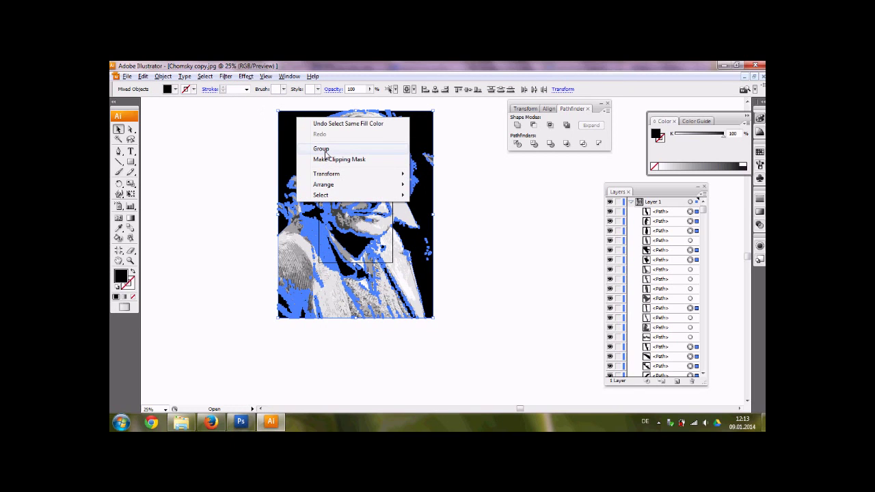
left_click(322, 149)
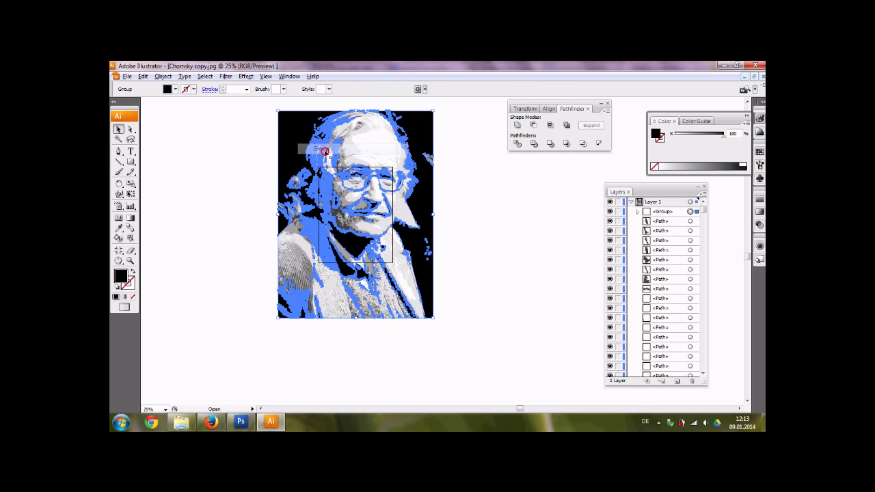
left_click(618, 212)
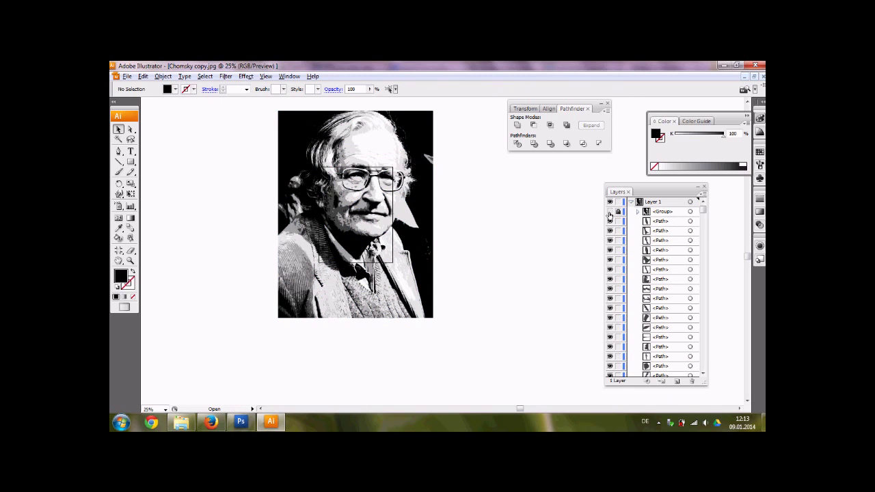
left_click(610, 212)
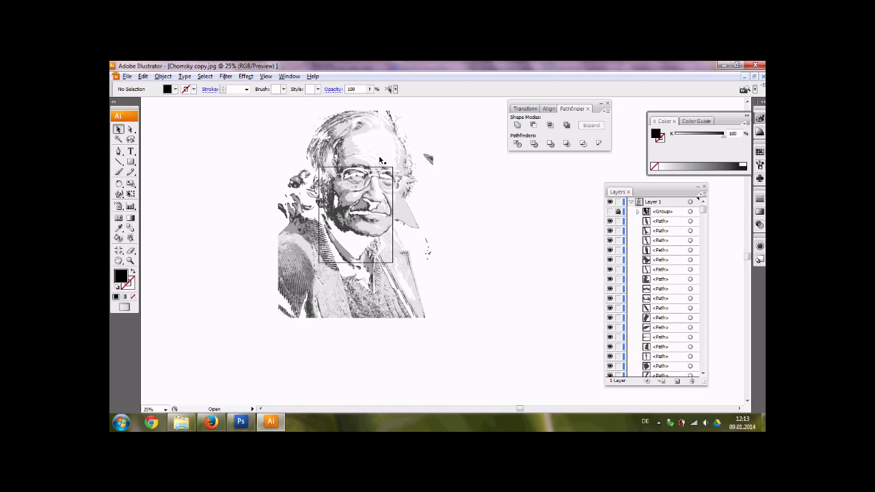
Step: Select all the remaining visible gray and white paths of the ungrouped trace copy and delete them
scroll(323, 199, "up", 1)
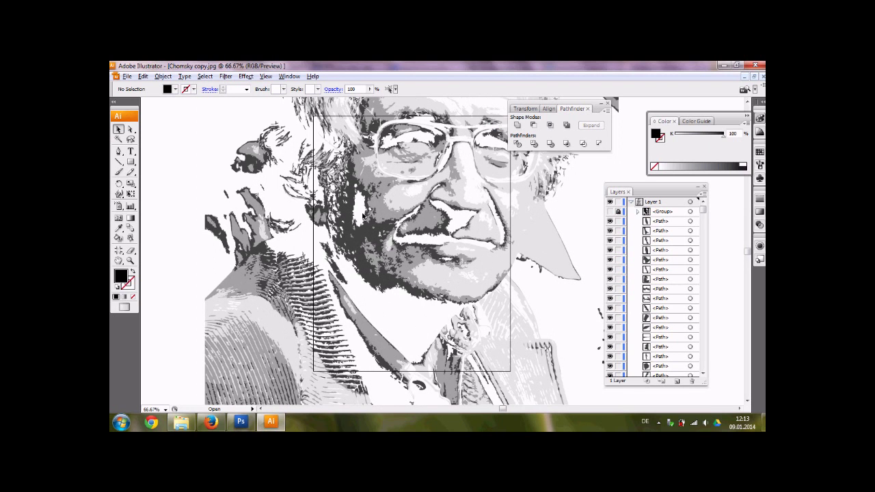
left_click(353, 214)
scroll(350, 212, "down", 3)
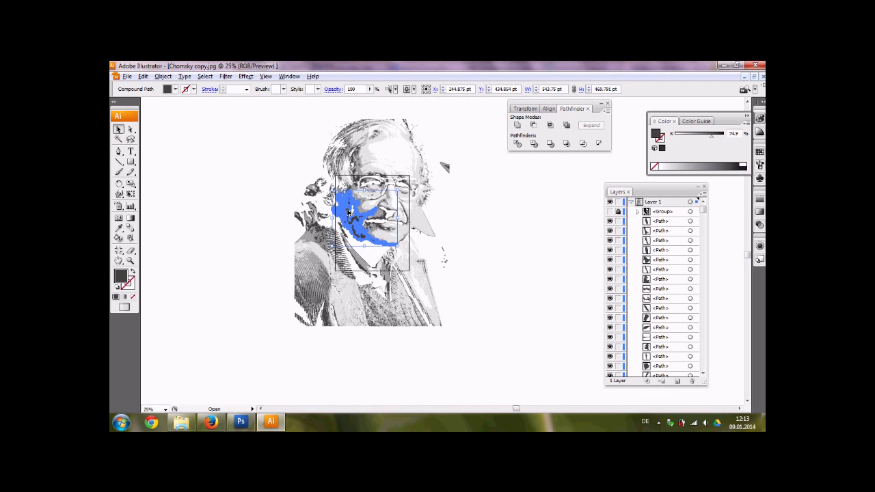
left_click(267, 161)
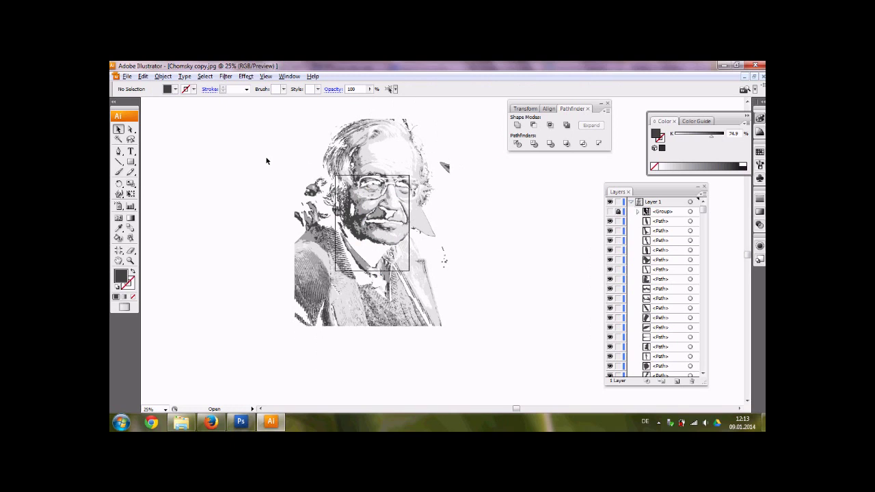
left_click(205, 76)
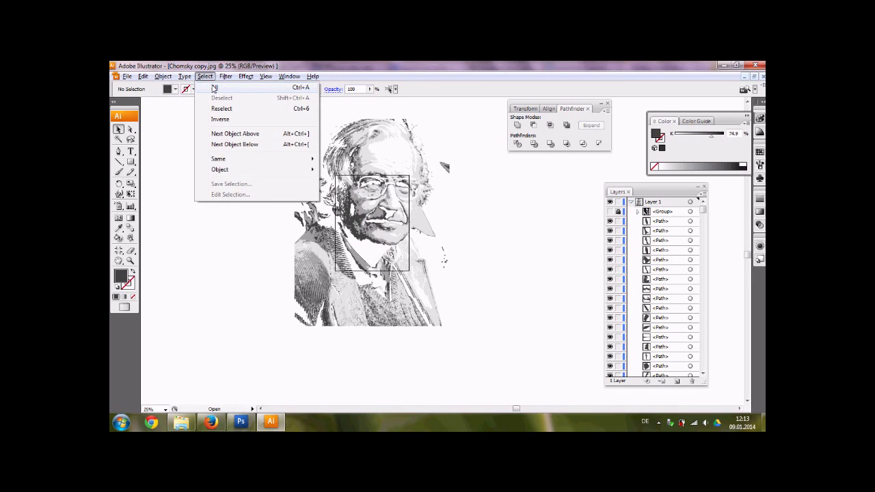
left_click(212, 86)
key("Delete")
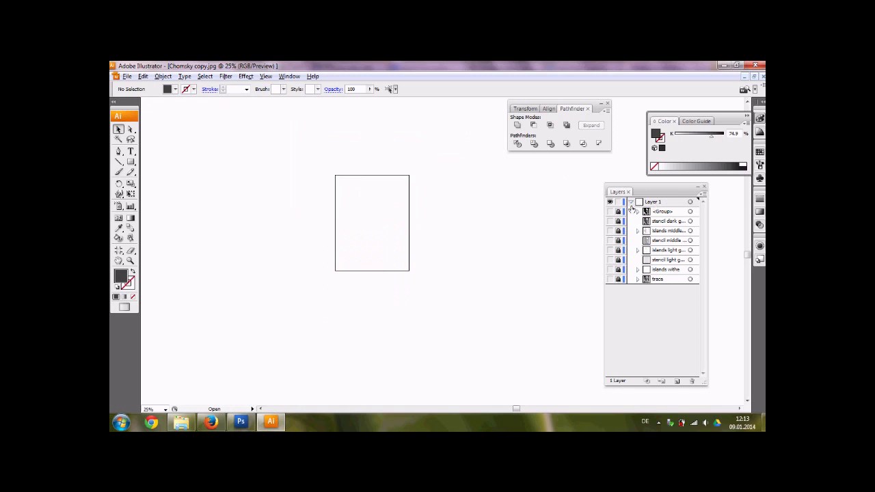
Step: Show and unlock the black group, and draw a dark gray rectangle of about 2216 x 2140 pt covering the whole portrait
left_click(611, 212)
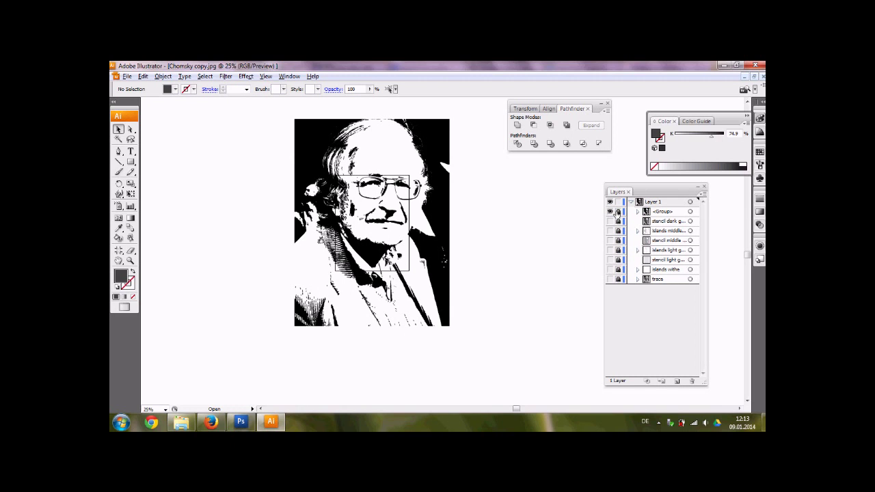
left_click(618, 213)
left_click(131, 162)
mouse_move(249, 106)
left_mouse_down()
mouse_move(409, 287)
mouse_move(516, 363)
left_mouse_up()
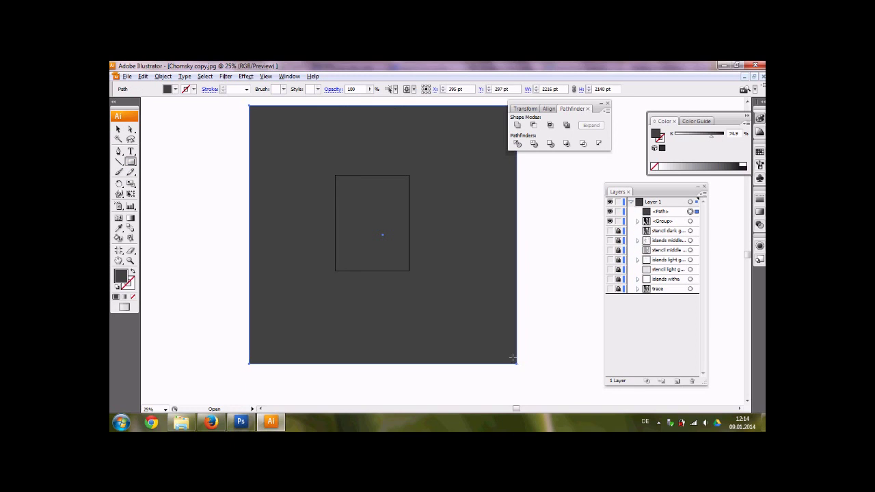
Step: Move the rectangle below the black group in the layer and split the two with Pathfinder Divide
left_click_drag(663, 213, 660, 226)
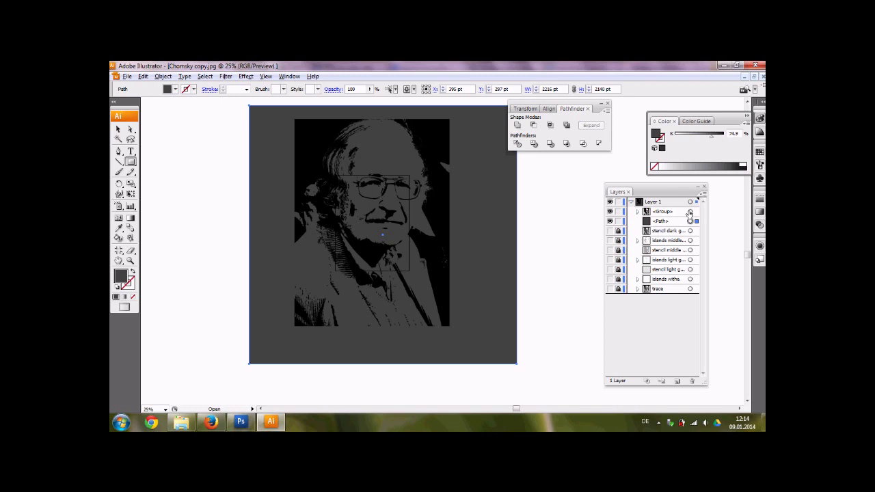
left_click(689, 211, "shift")
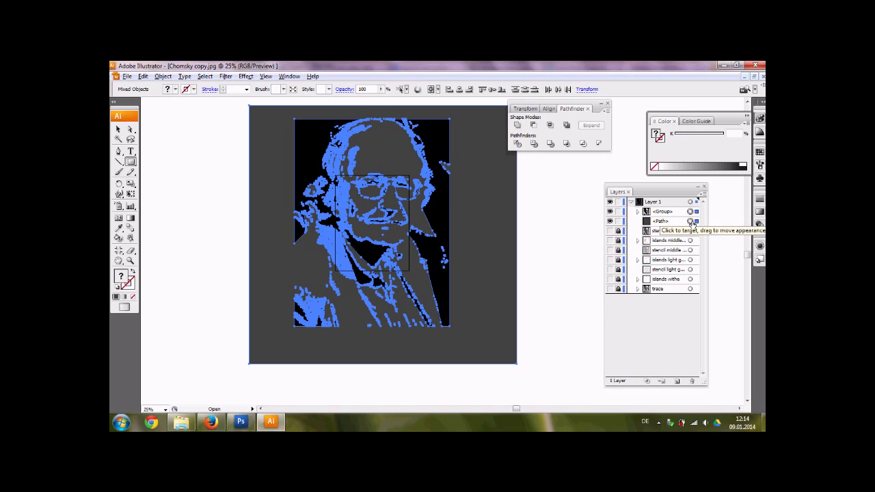
left_click(518, 144)
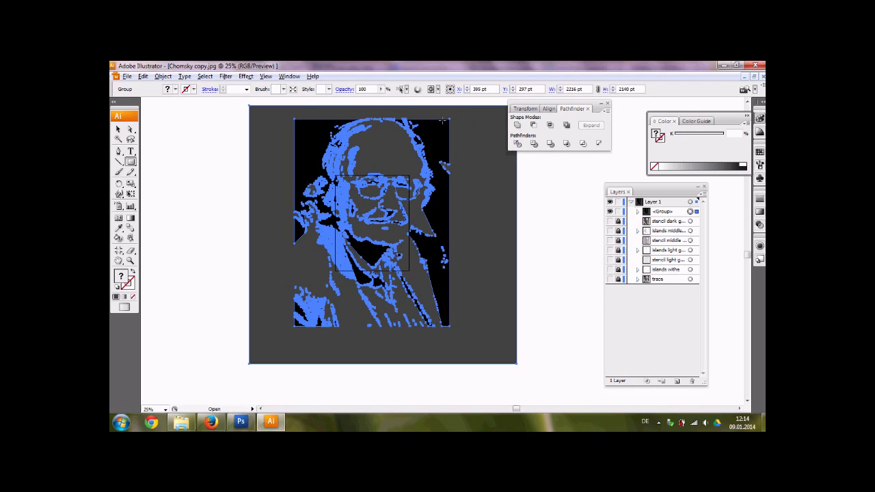
Step: Ungroup the divided result and delete the large dark gray shape surrounding the black areas
left_click(119, 129)
left_click(667, 211)
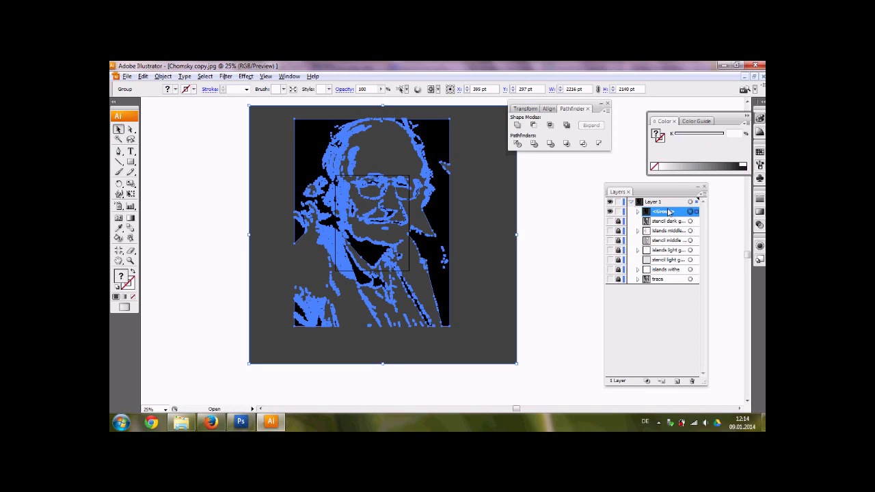
right_click(390, 211)
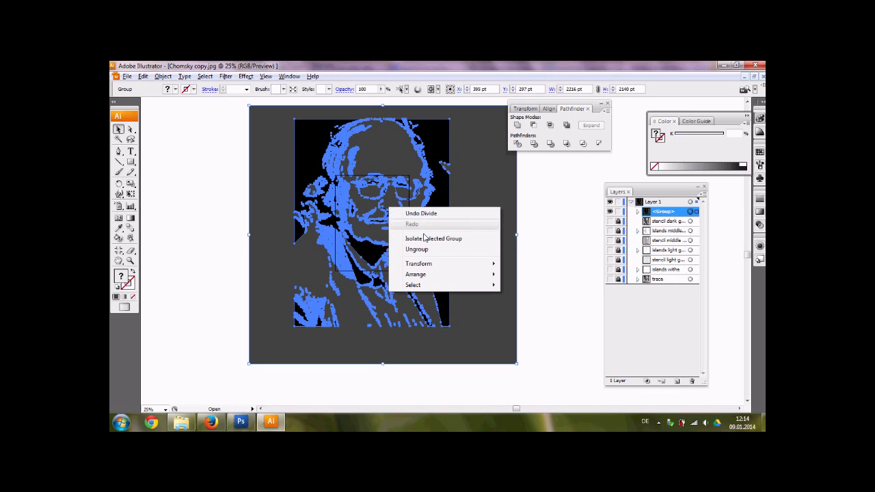
left_click(441, 251)
left_click(556, 201)
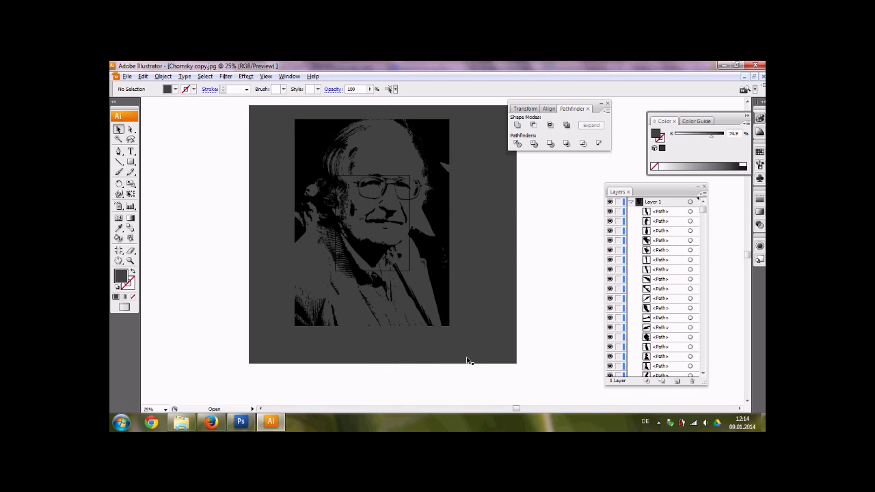
left_click(489, 255)
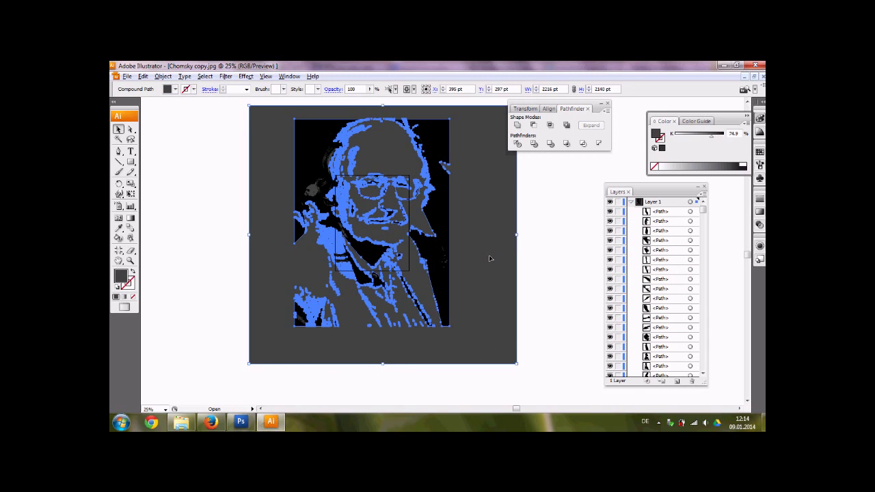
key("Delete")
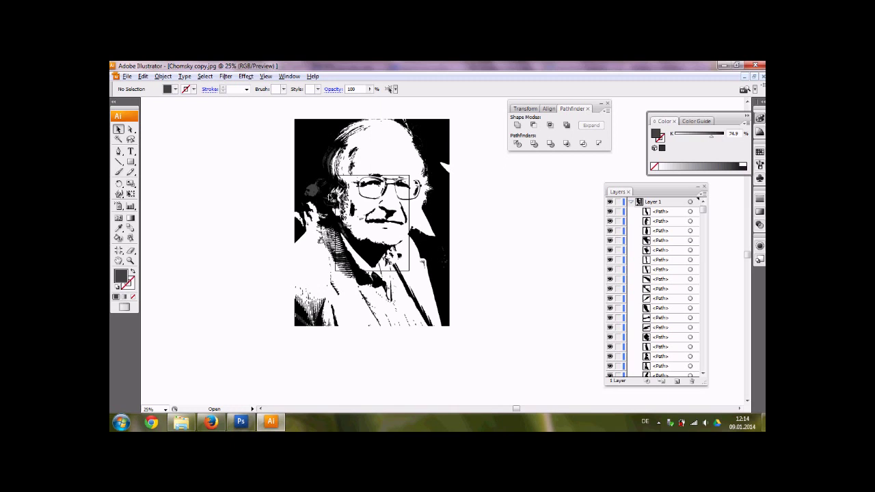
Step: Select every path with the same black fill color, group them, and clear the selection
left_click(313, 128)
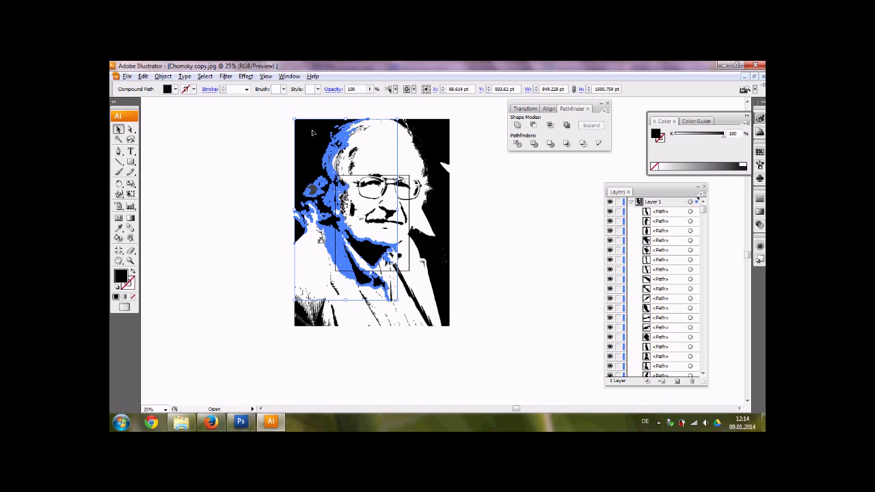
right_click(313, 135)
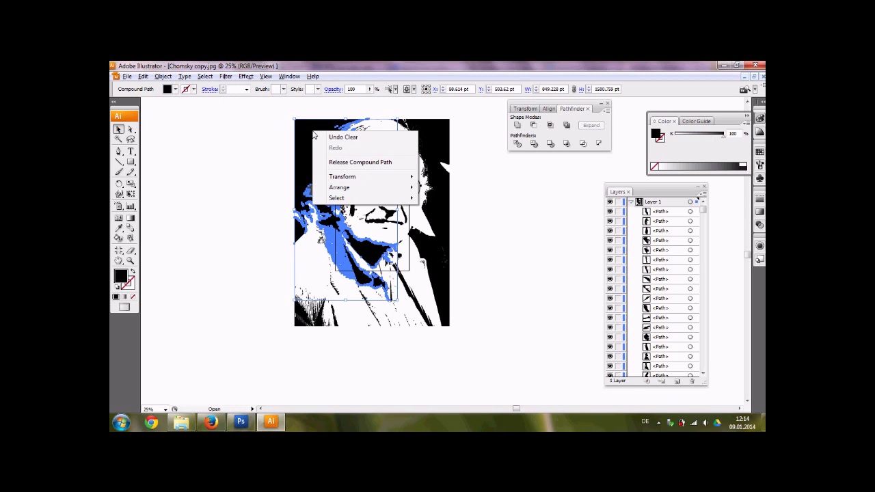
left_click(224, 125)
left_click(304, 142)
left_click(205, 76)
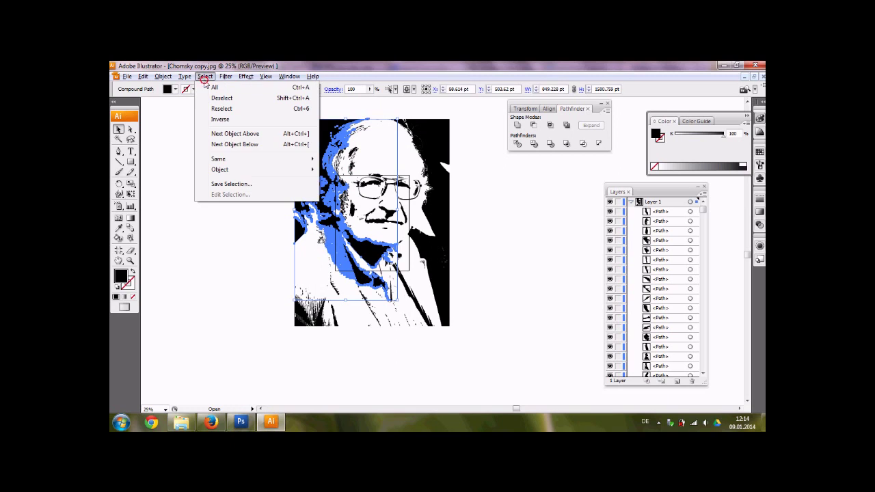
mouse_move(229, 160)
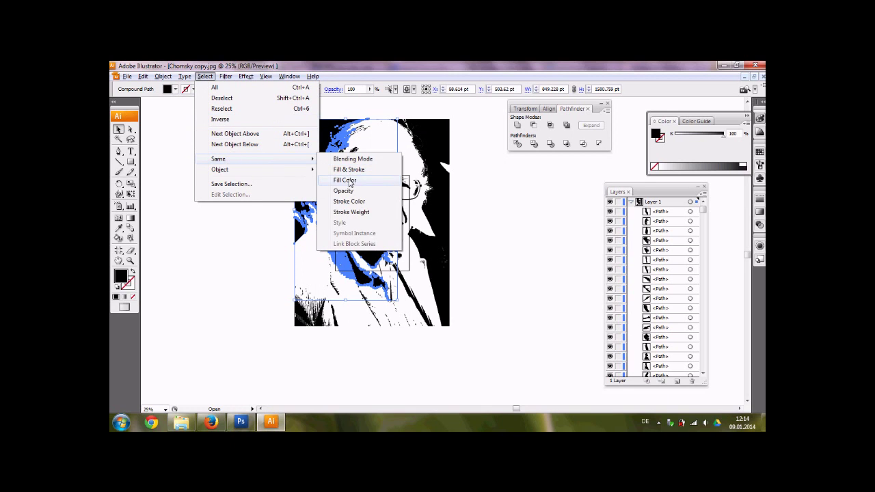
left_click(348, 179)
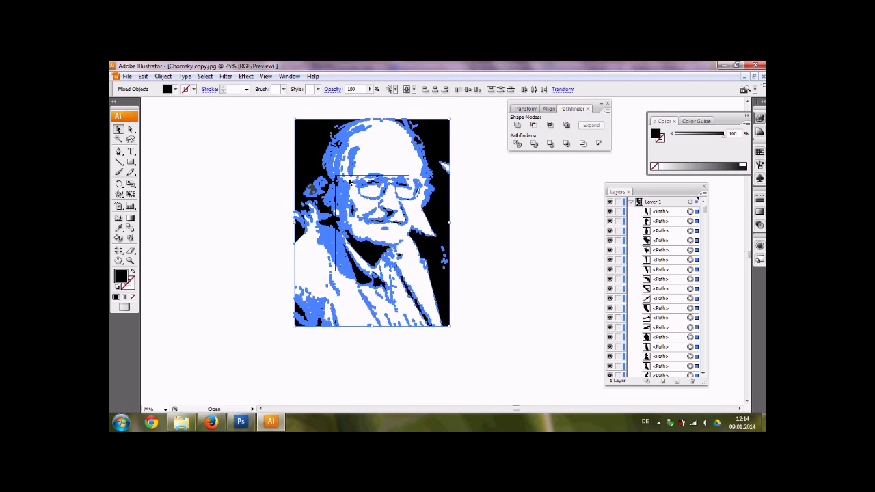
right_click(321, 149)
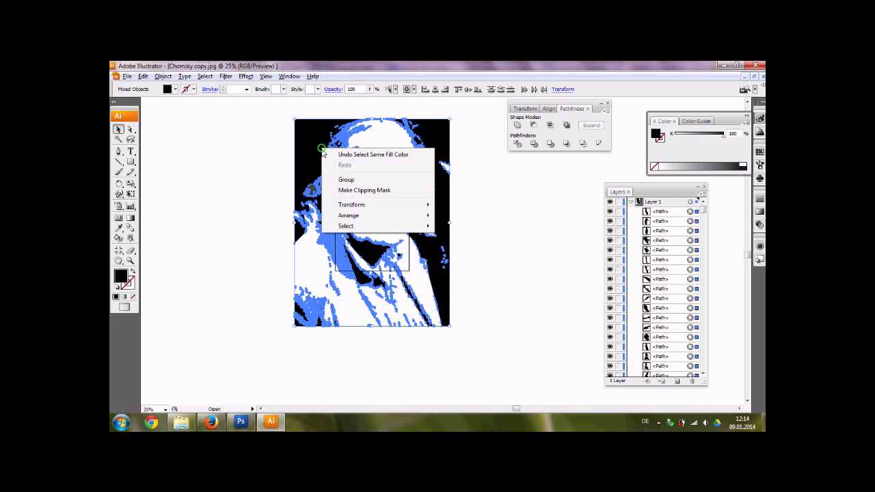
left_click(351, 181)
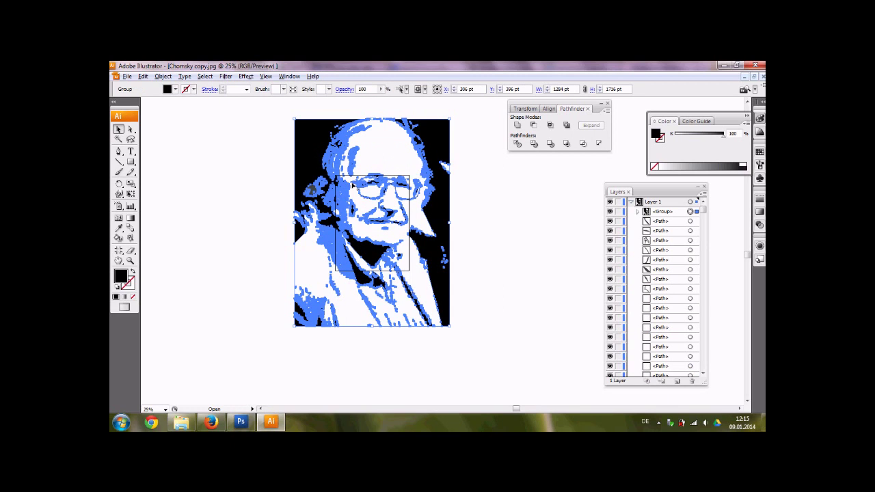
left_click(488, 183)
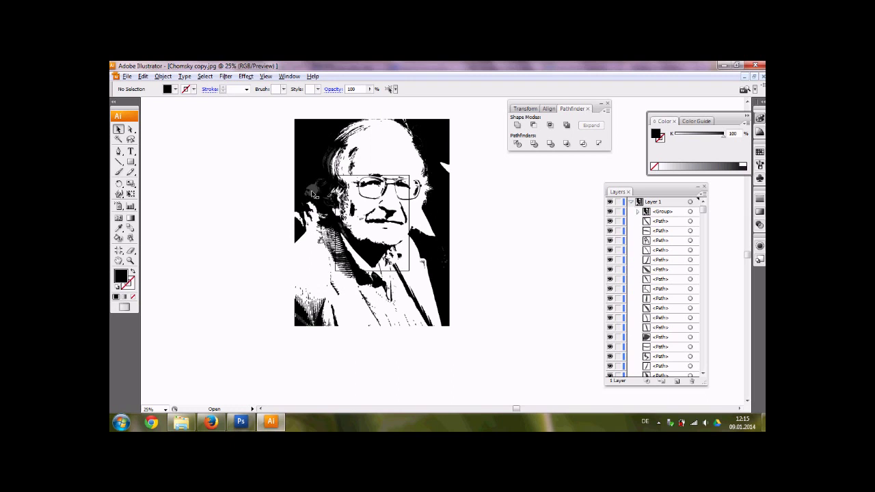
Step: Select every path with the same dark gray fill as the patch beside the head and group them
left_click(313, 194)
left_click(230, 175)
scroll(298, 188, "up", 5)
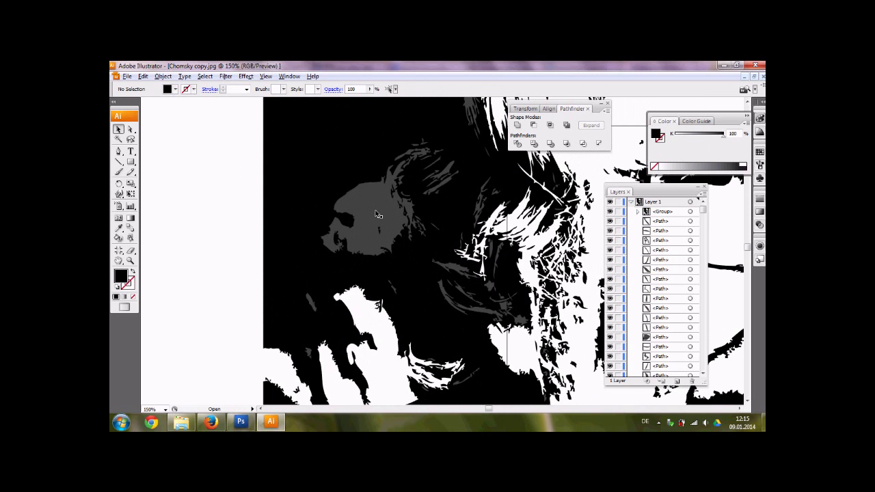
left_click(378, 214)
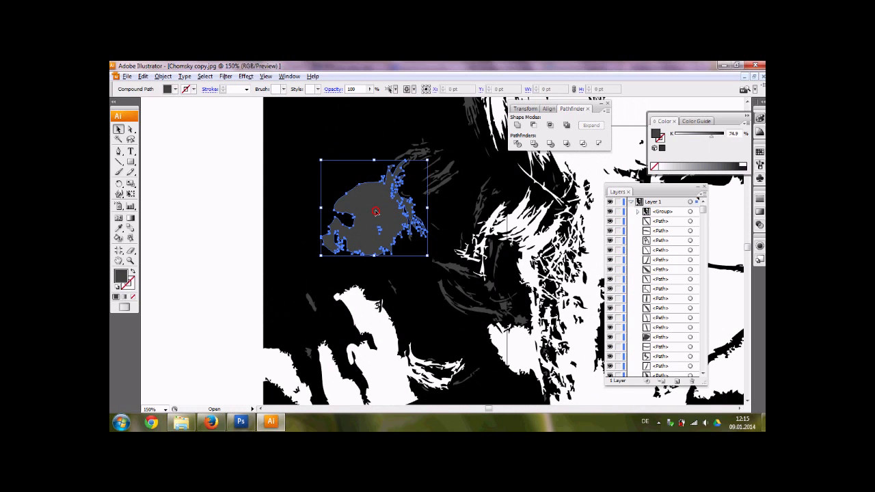
left_click(205, 77)
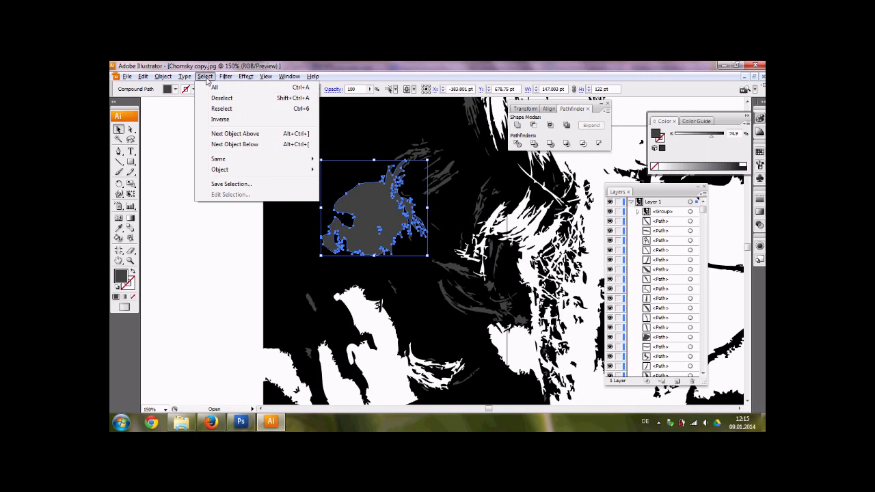
mouse_move(245, 168)
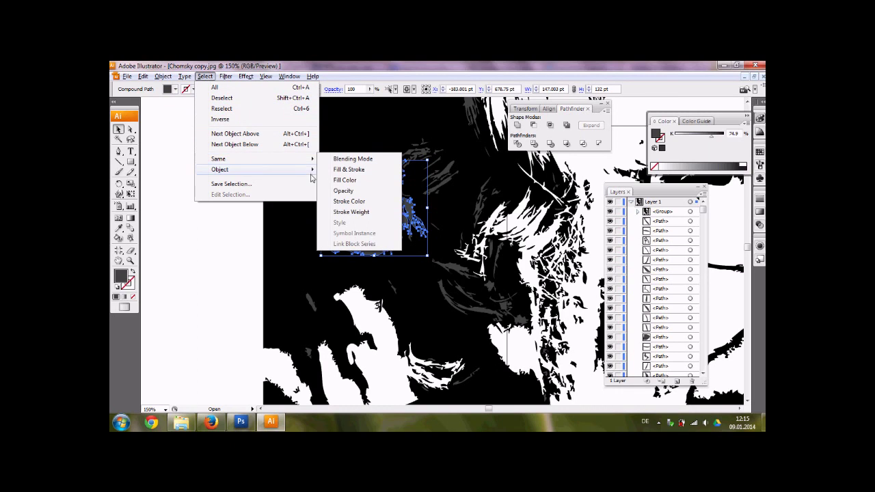
left_click(344, 180)
key("ctrl+minus")
key("ctrl+minus")
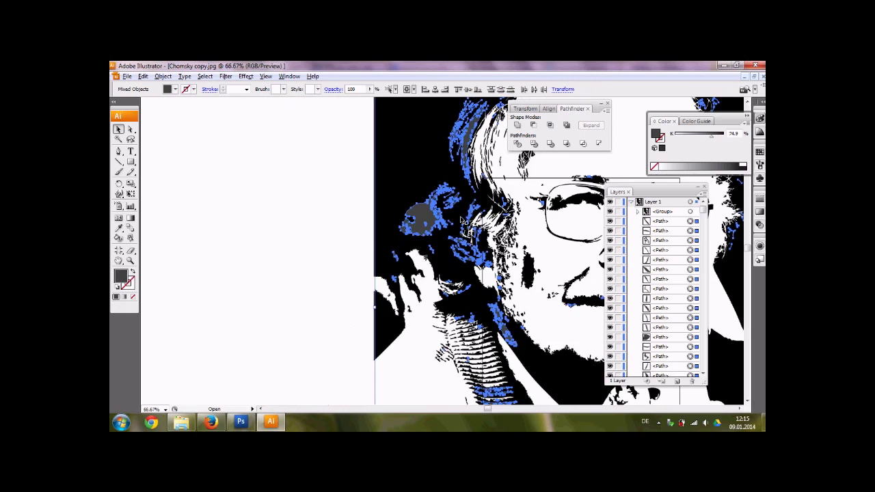
key("ctrl+minus")
key("ctrl+minus")
key("ctrl+minus")
key("ctrl+minus")
key("ctrl+minus")
right_click(461, 202)
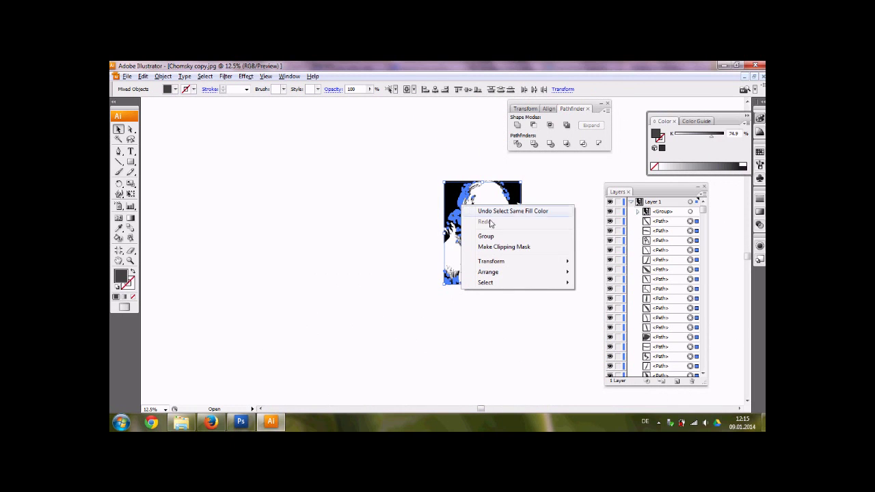
left_click(492, 238)
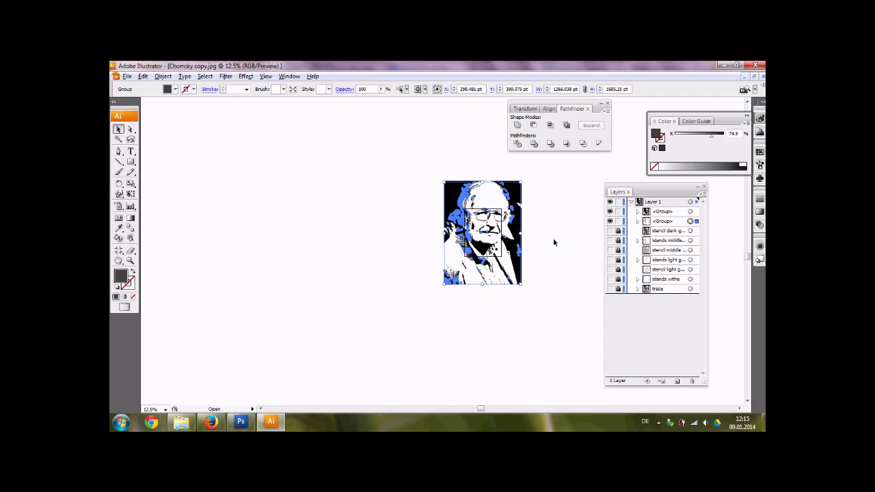
Step: Rename the new dark gray group as "islands dark gray"
double_click(661, 222)
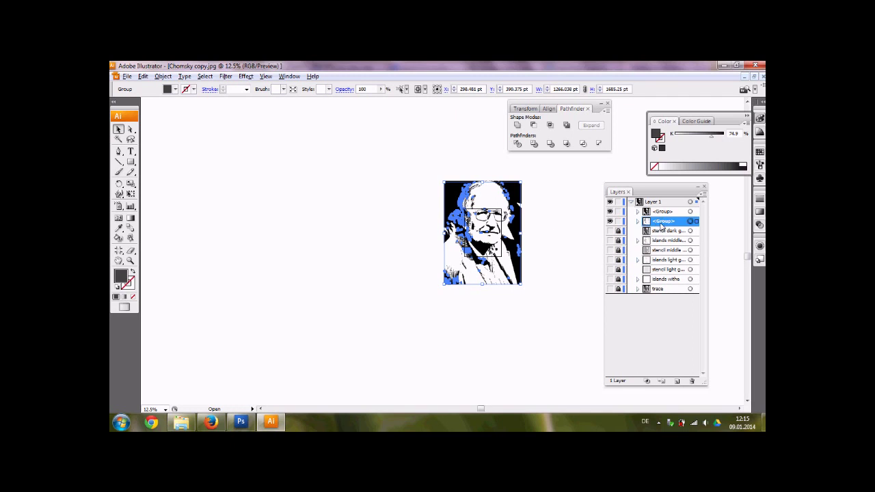
key("BackSpace")
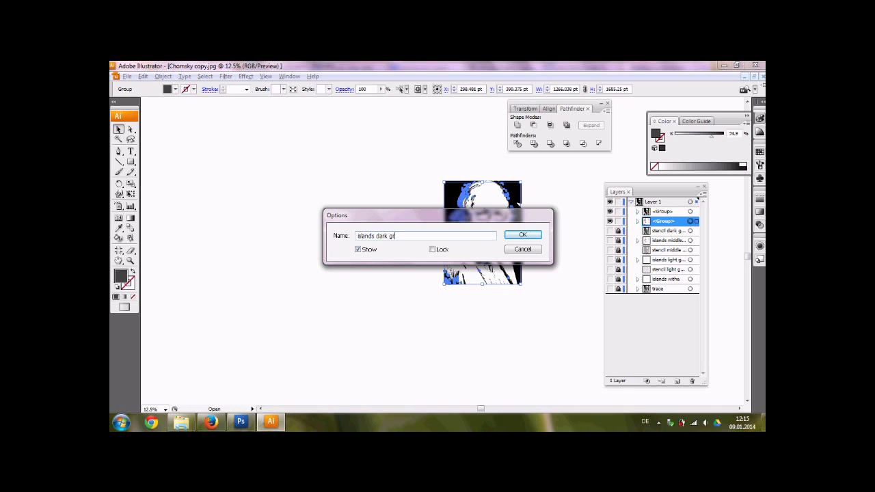
key("Return")
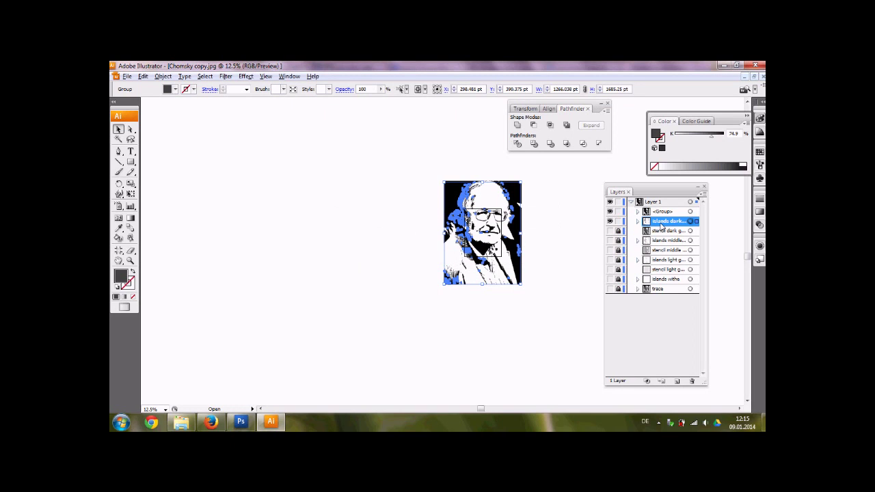
Step: Duplicate the "islands dark gray" group, then lock and hide the lower copy
left_click_drag(662, 224, 677, 381)
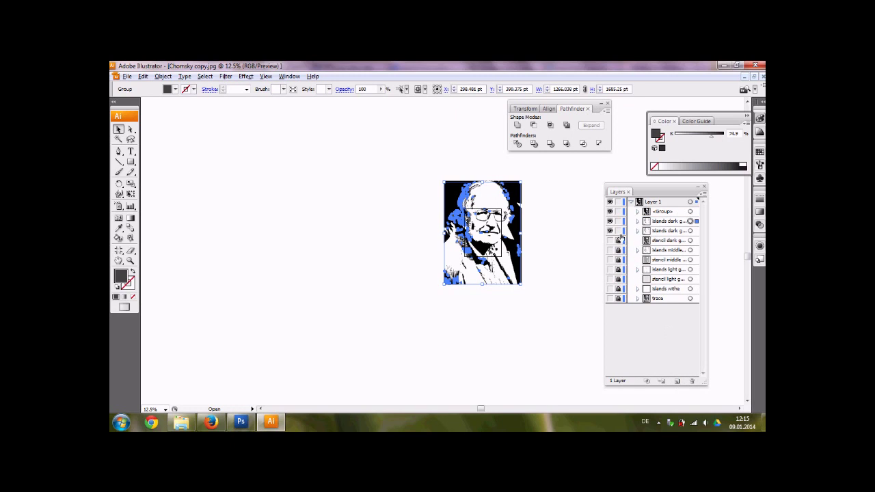
left_click(618, 231)
left_click(610, 231)
Step: Fill the visible "islands dark gray" copy with the black sampled from the portrait's dark background using the Eyedropper
key("ctrl+plus")
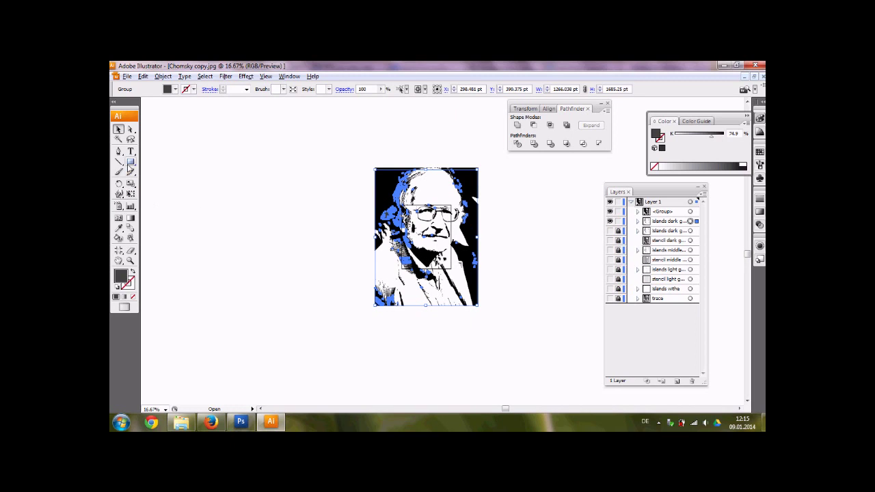
left_click(619, 223)
left_click(119, 229)
key("ctrl+shift+a")
left_click(389, 179)
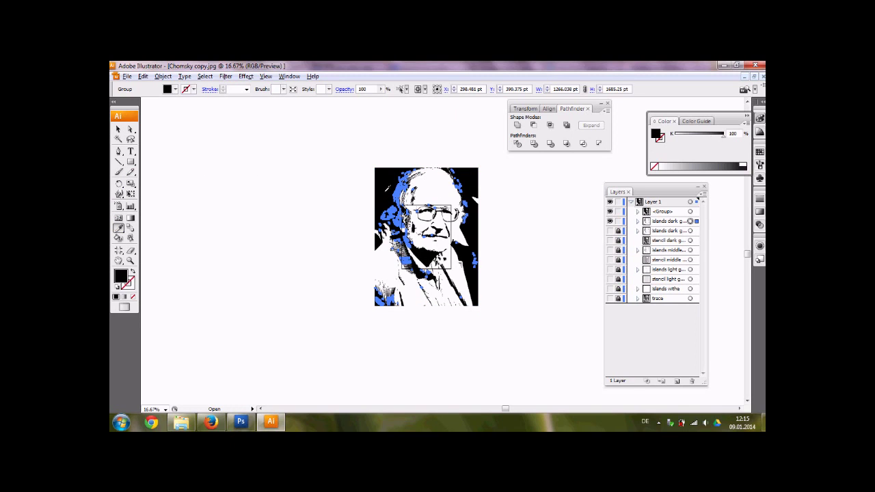
left_click(118, 130)
Step: Add the black group to the selection, unite it with the recolored islands in Pathfinder, and expand the compound shape
key("ctrl+a")
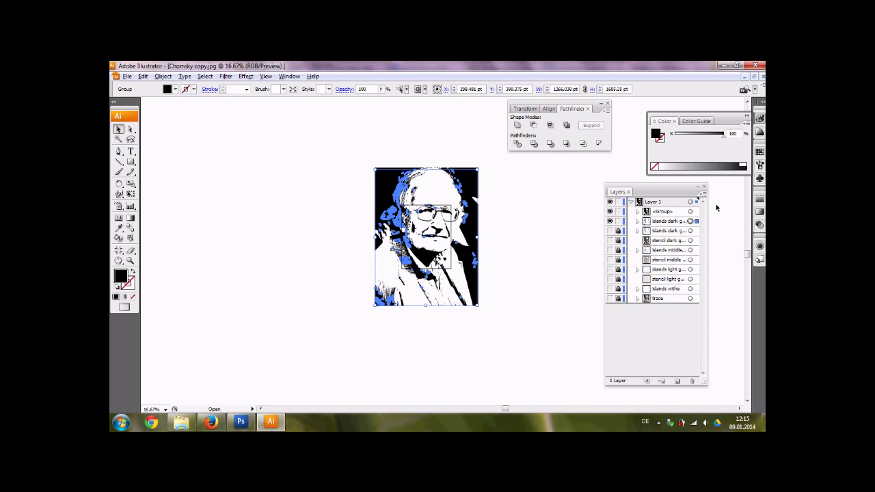
left_click(690, 211, "shift")
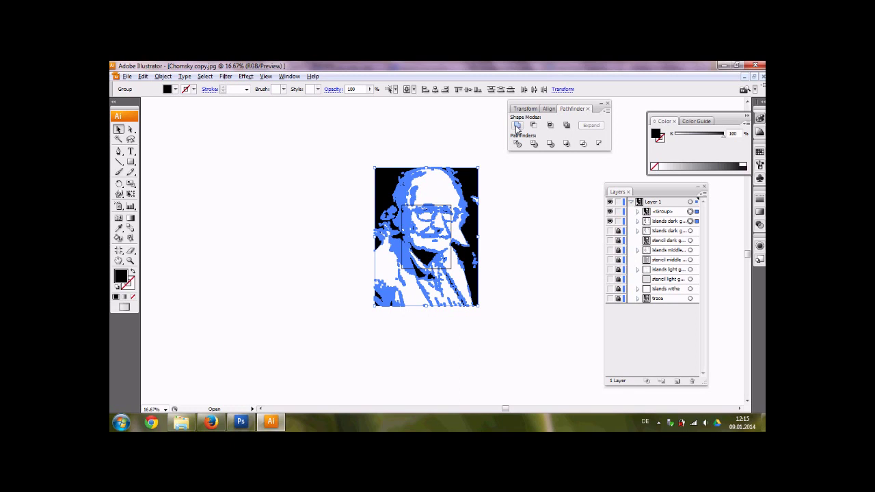
left_click(516, 126)
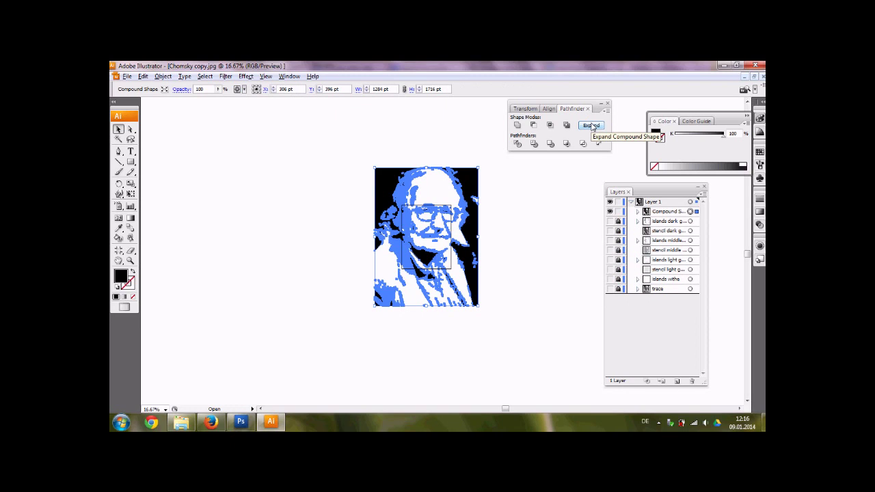
left_click(592, 126)
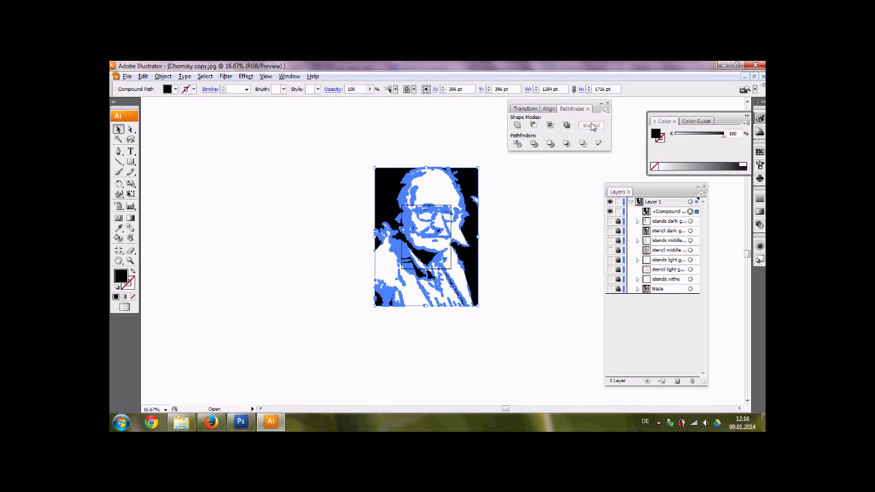
Step: Rename the merged black compound path as "stencil black" and lock it
left_click(571, 195)
double_click(667, 212)
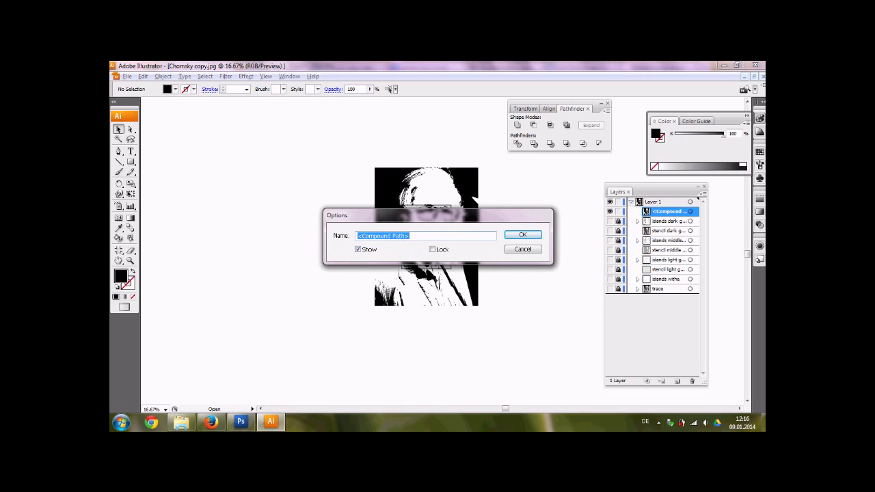
type("stencil black")
key("Return")
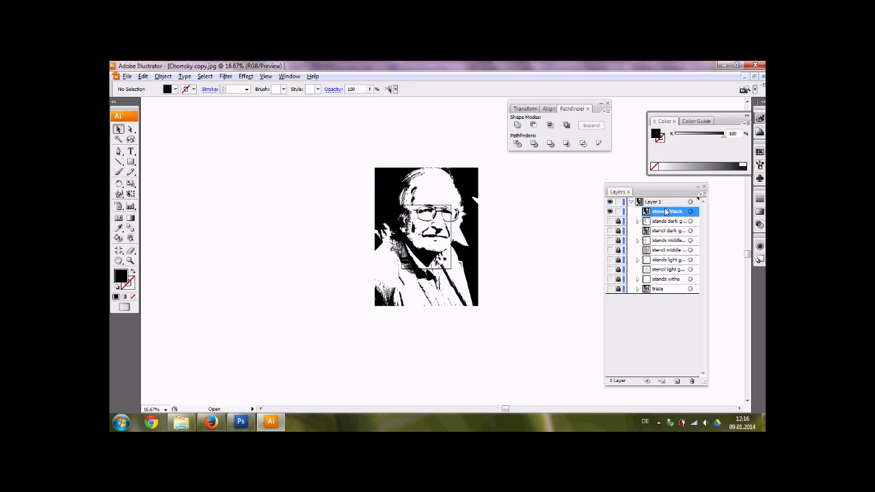
left_click(618, 212)
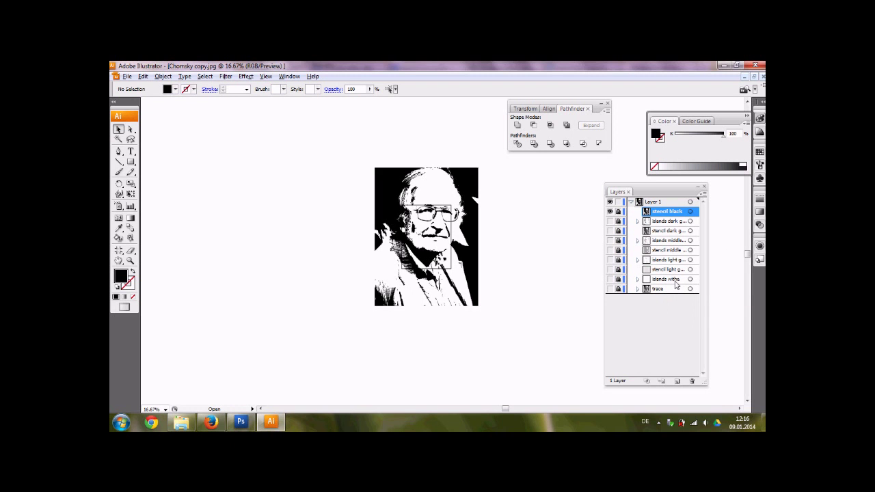
Step: Restack the islands groups above "stencil black" in the order withe, light gray, middle gray, dark gray, widening the layer list to read the names
left_click(674, 280)
left_click_drag(672, 285, 674, 213)
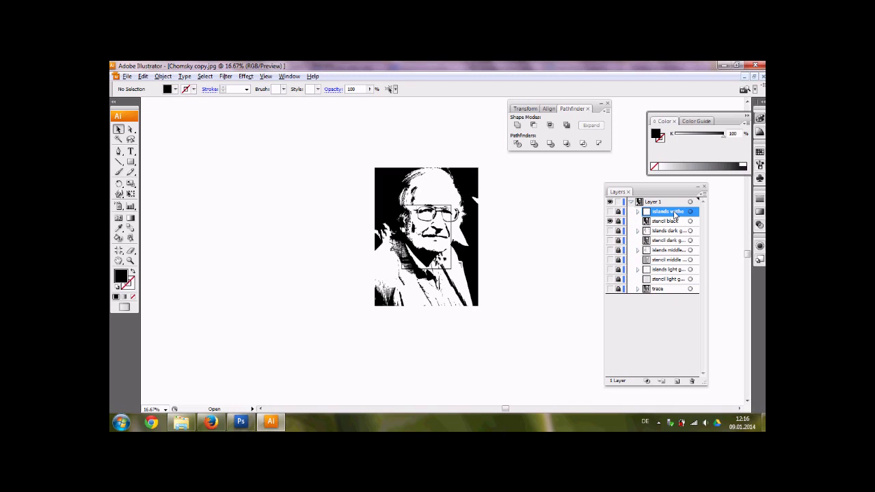
left_click(671, 280)
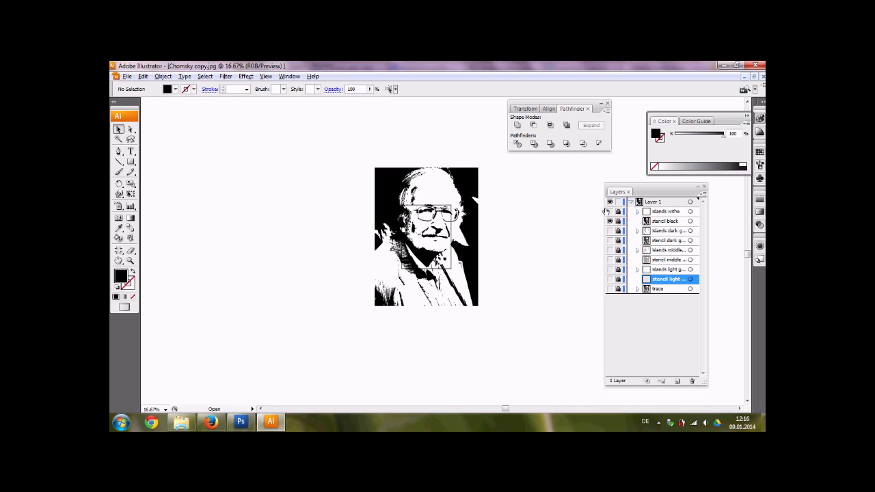
left_click_drag(604, 208, 518, 208)
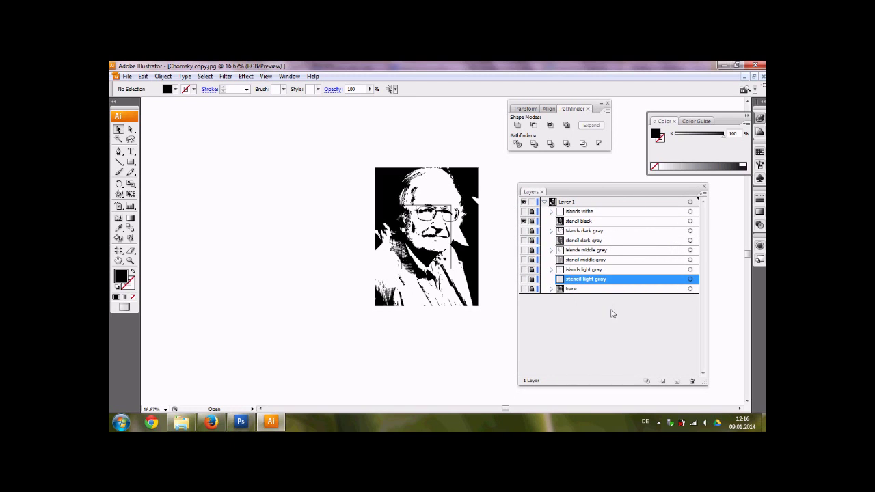
left_click(596, 272)
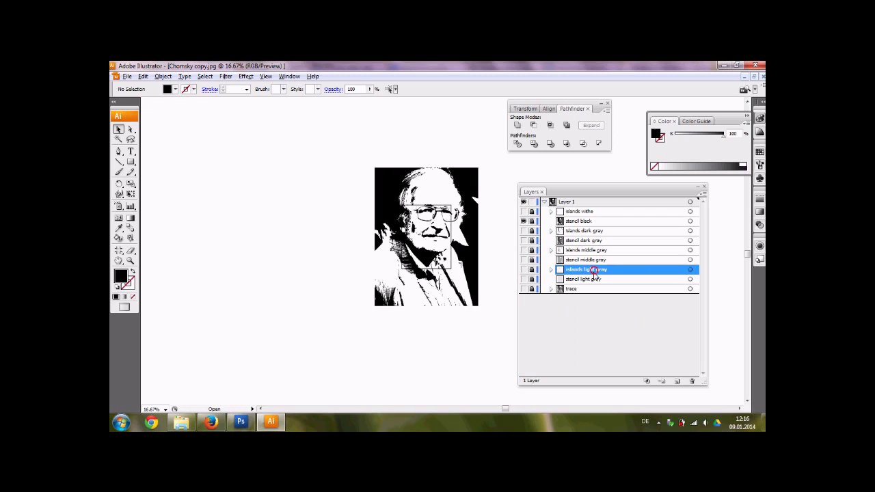
left_click_drag(595, 272, 596, 222)
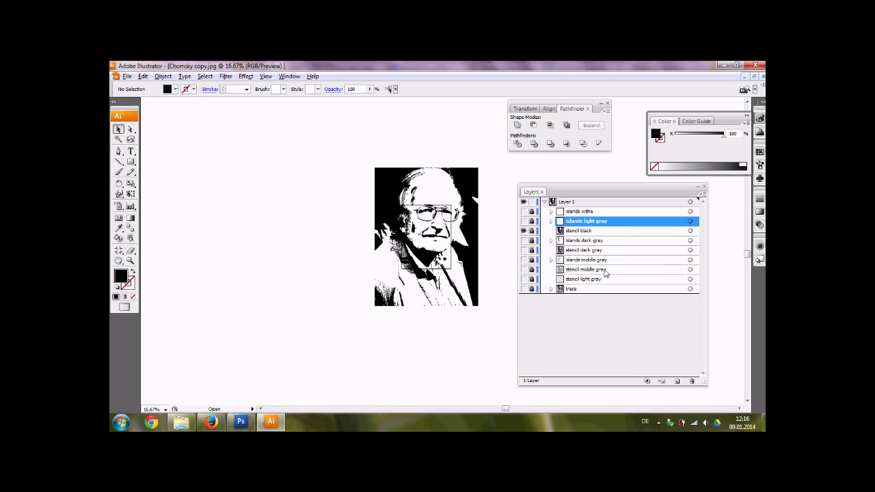
left_click_drag(603, 266, 601, 239)
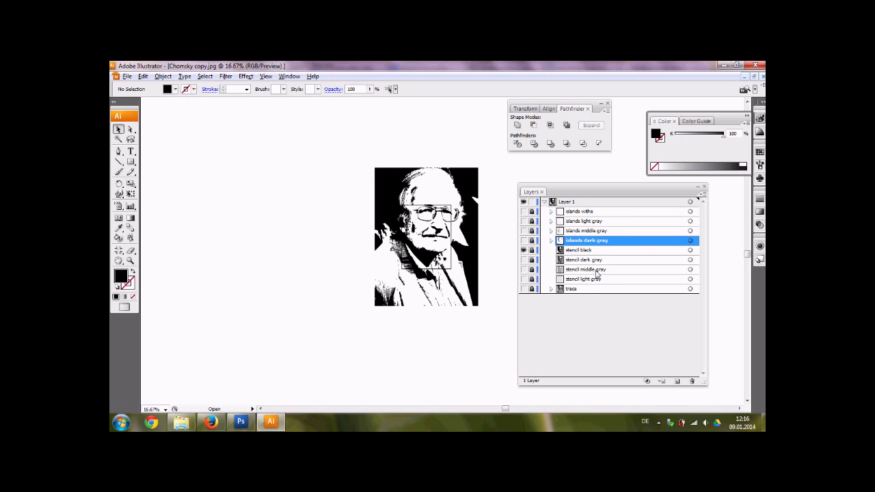
Step: Hide "stencil black" and briefly show the "trace" group alone to view the original traced portrait
left_click(523, 250)
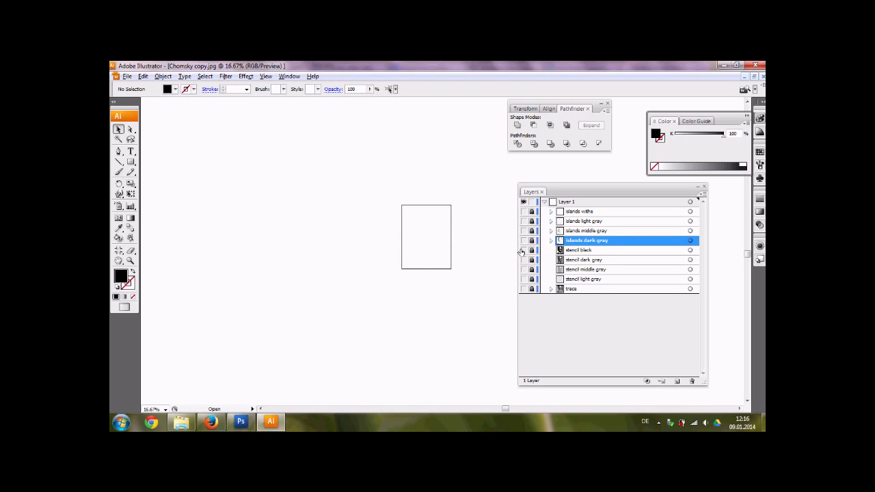
left_click(523, 289)
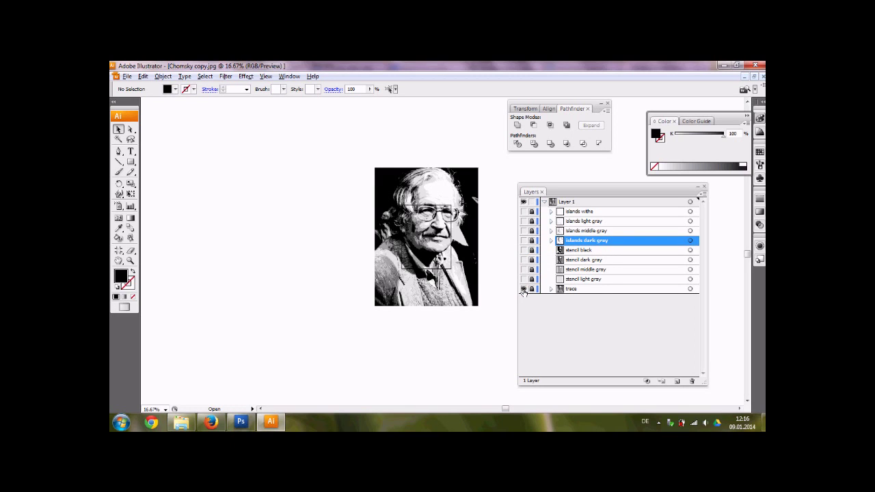
left_click(523, 289)
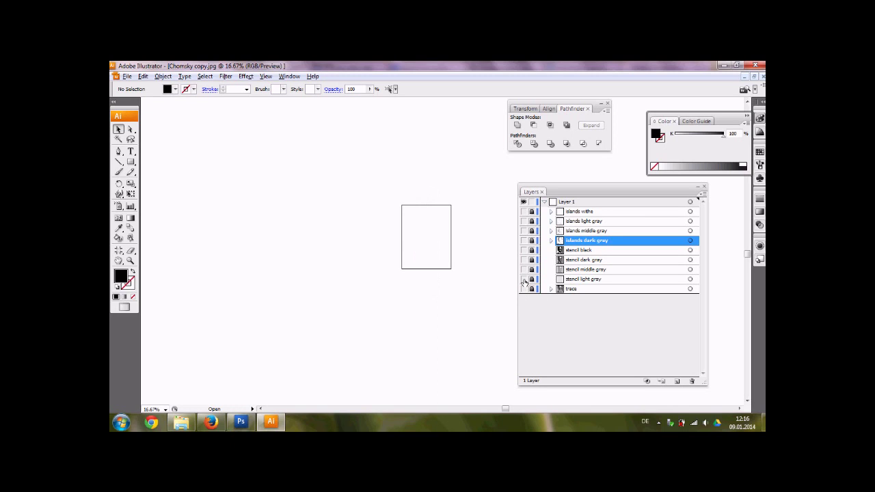
Step: Show all four stencils from light gray up to black, followed by the islands groups from dark gray up to withe
left_click(524, 279)
left_click(524, 270)
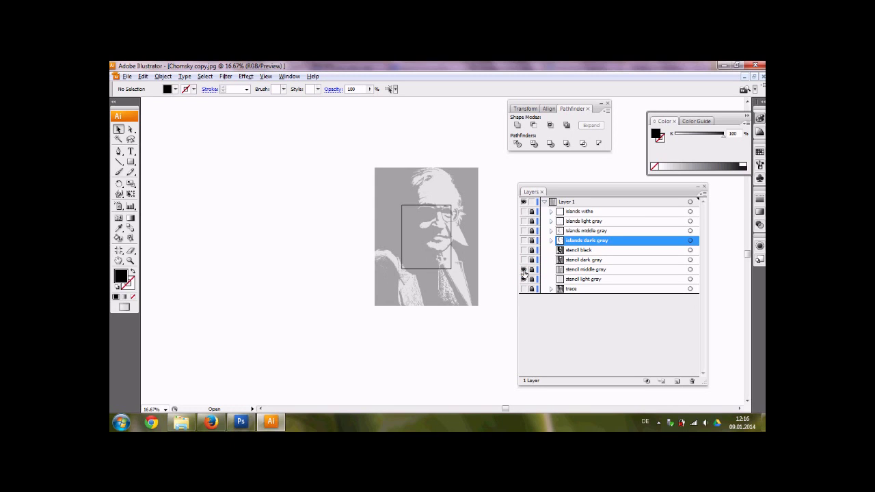
left_click(524, 260)
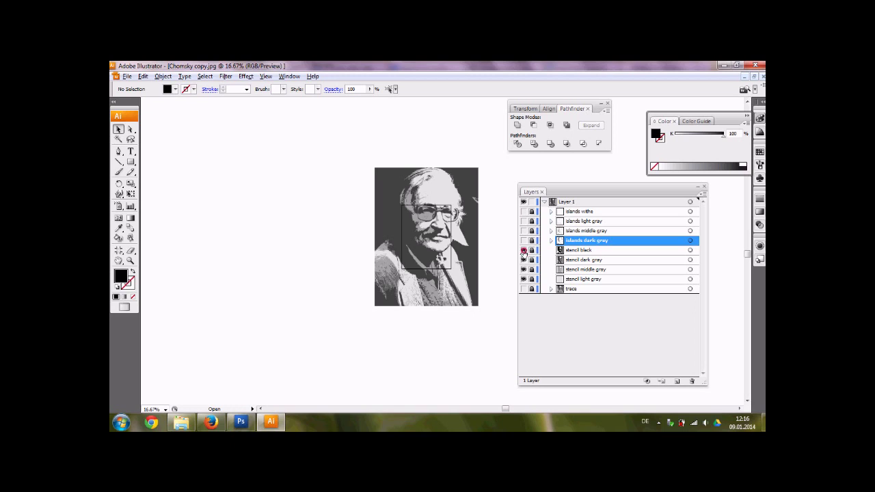
left_click(524, 250)
left_click(523, 241)
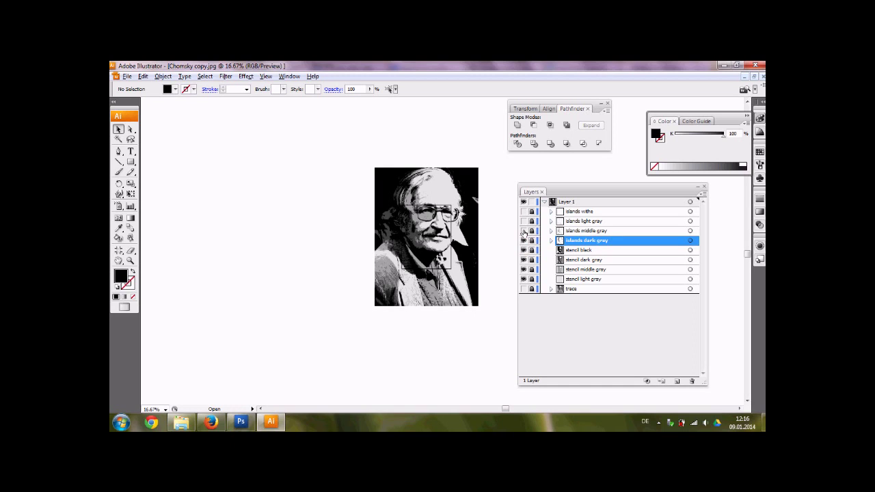
left_click(524, 231)
left_click(523, 230)
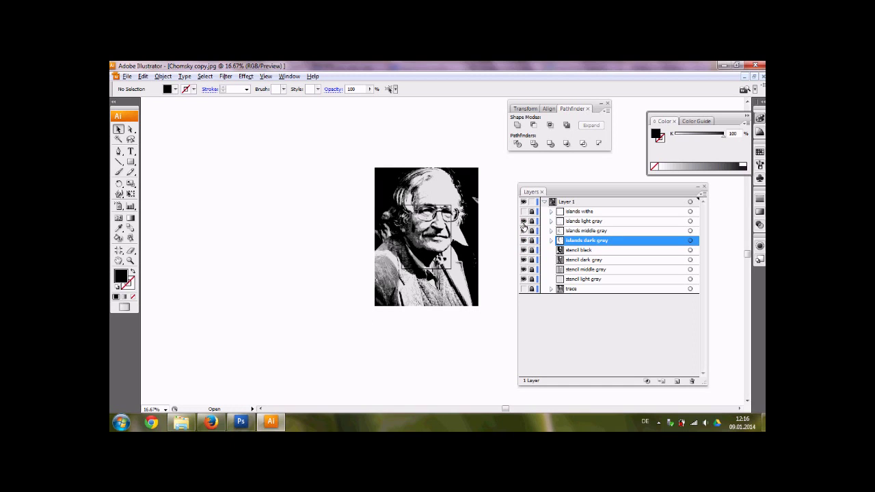
left_click(523, 221)
left_click(522, 211)
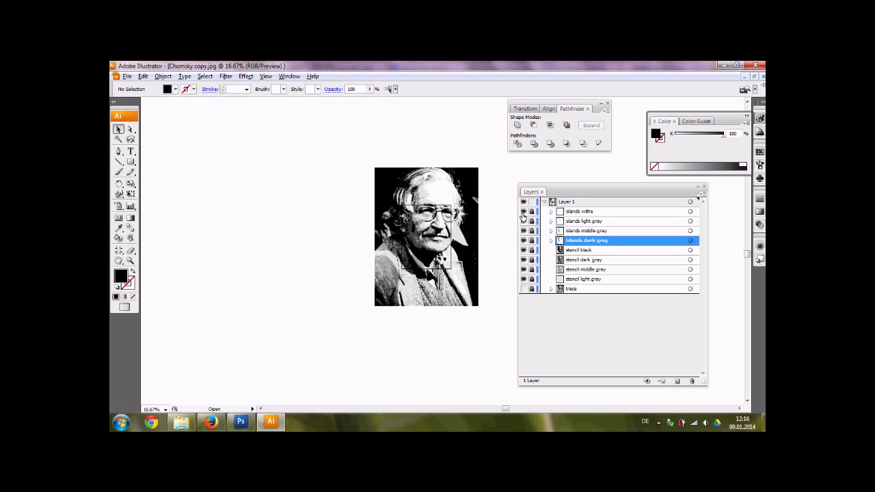
Step: Rename Layer 1 as "stencils"
double_click(571, 202)
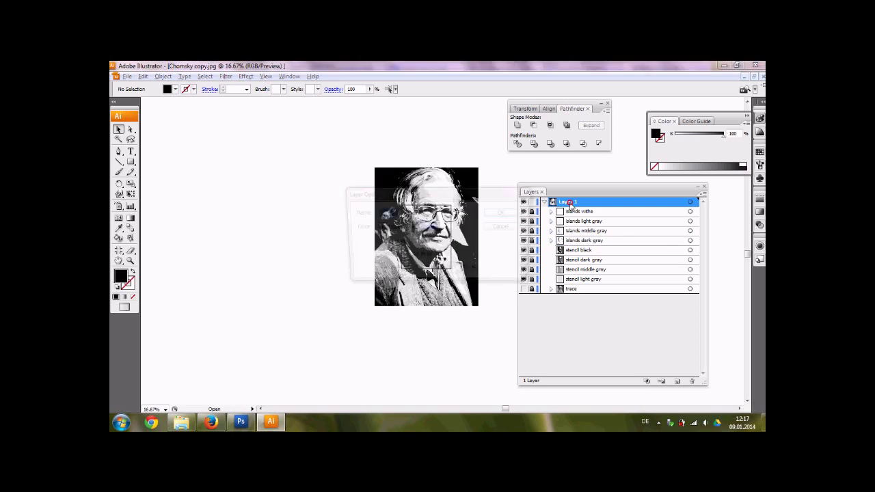
type("stenc")
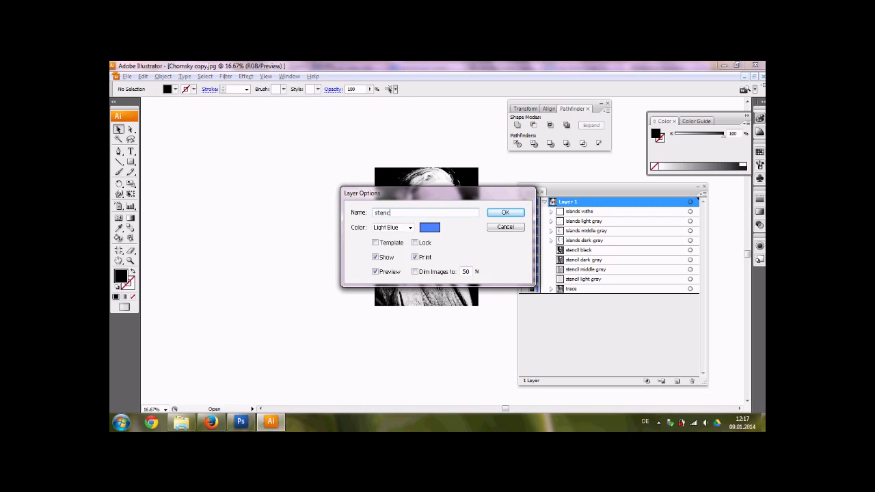
key("Return")
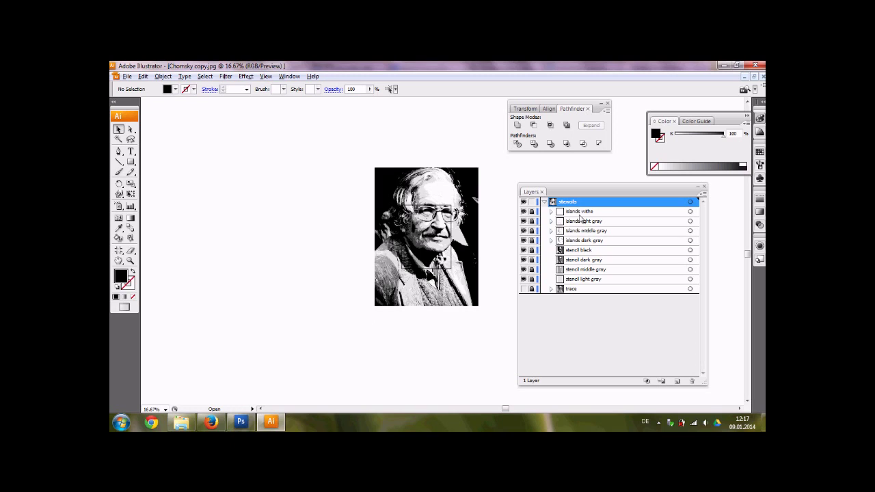
Step: Duplicate all islands groups and stencil shapes from "islands withe" down to "stencil light gray", leaving out "trace"
left_click(578, 213)
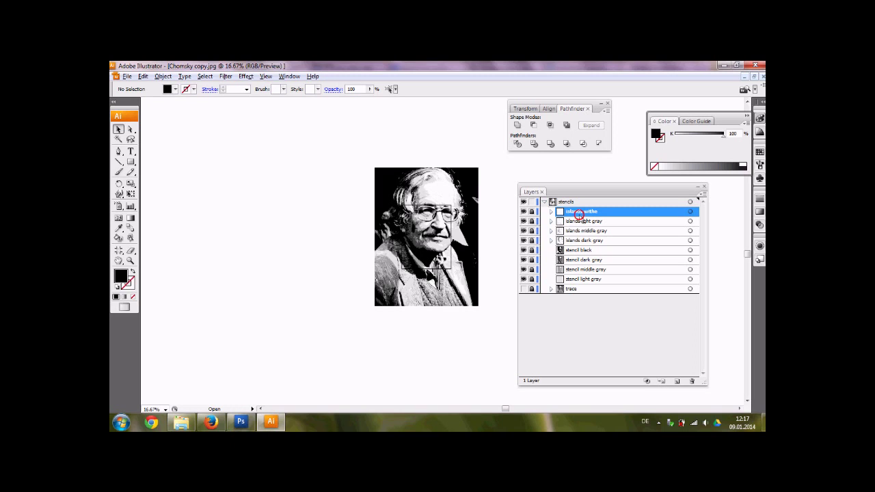
left_click(587, 281, "shift")
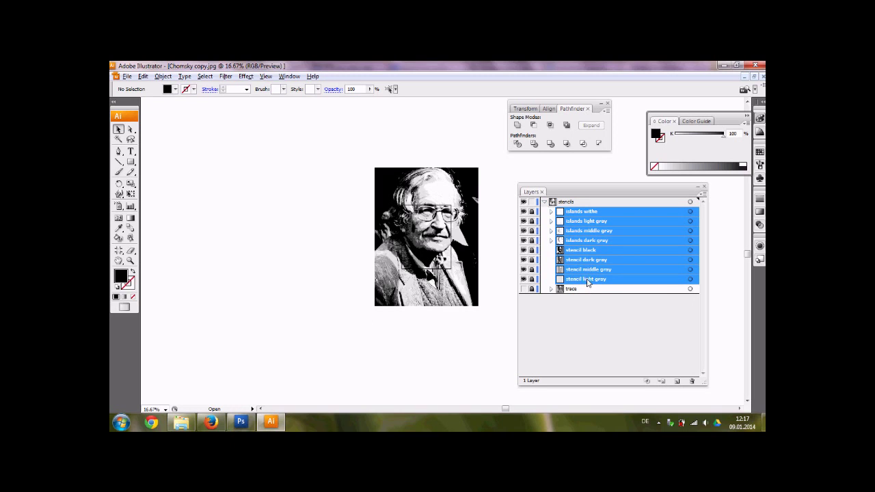
left_click_drag(590, 283, 677, 380)
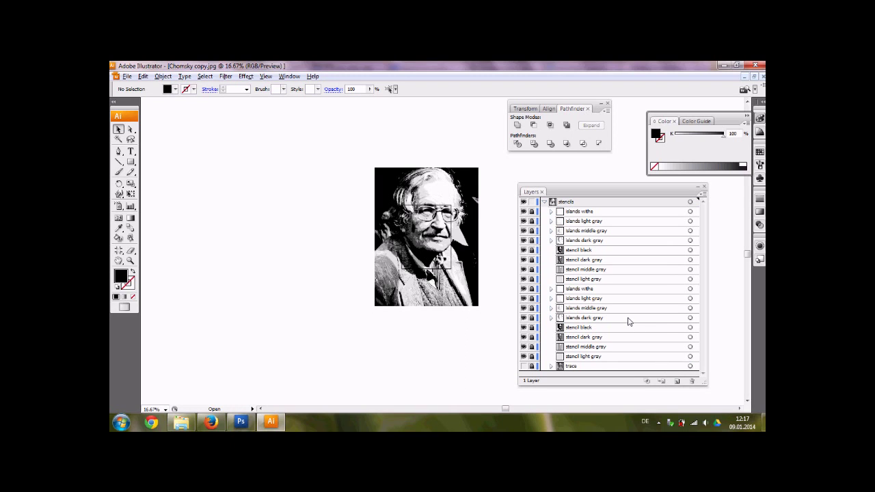
Step: Create a new layer above "stencils" and move one full set of the duplicated islands and stencil items into it
left_click(601, 282)
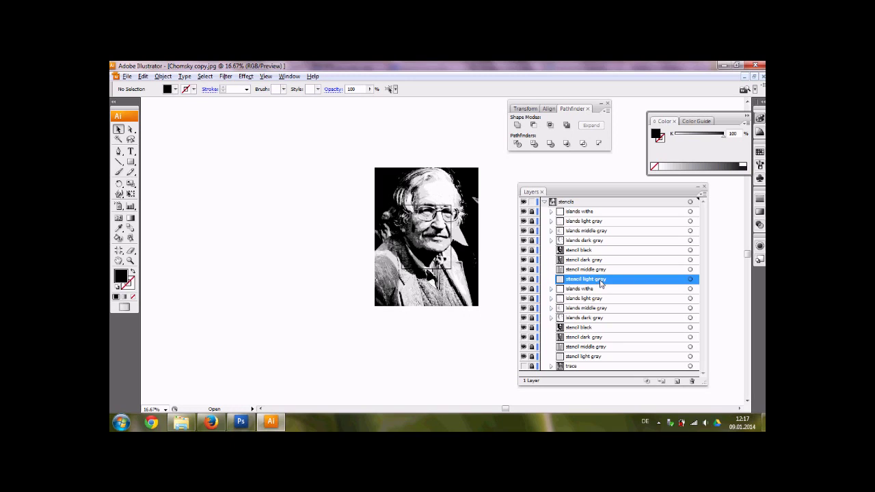
left_click(589, 213, "shift")
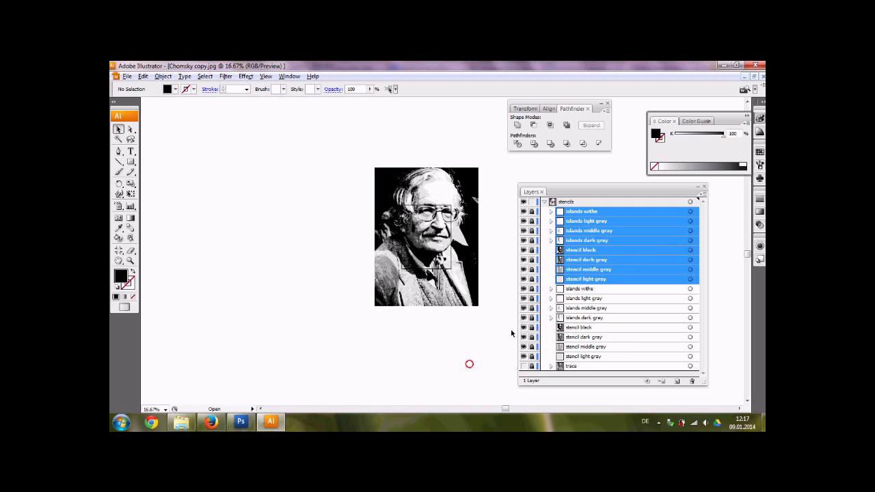
left_click(585, 301)
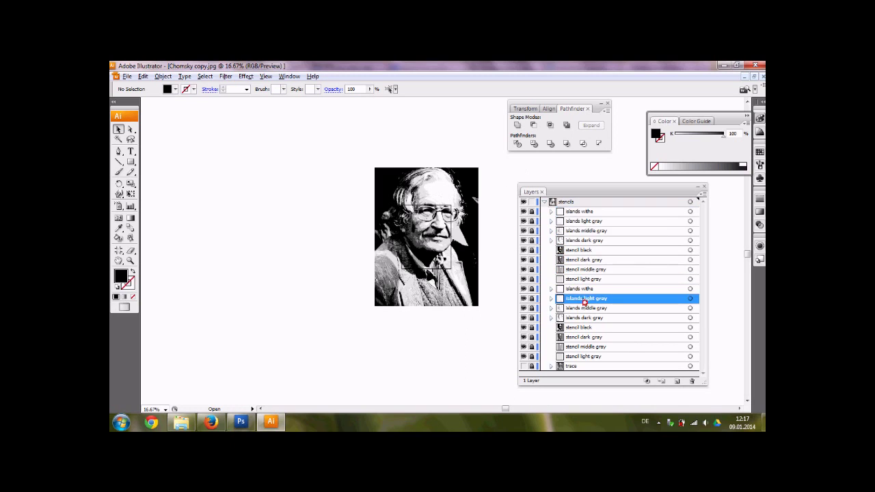
left_click(562, 202)
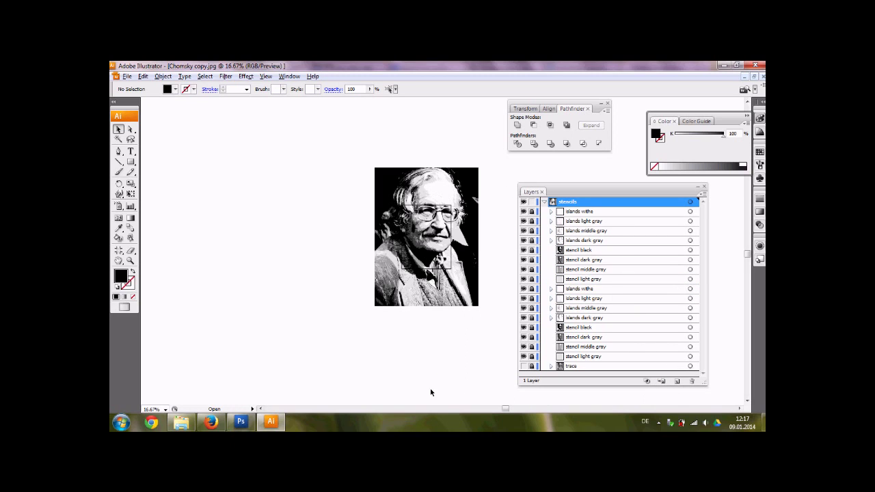
left_click(677, 381)
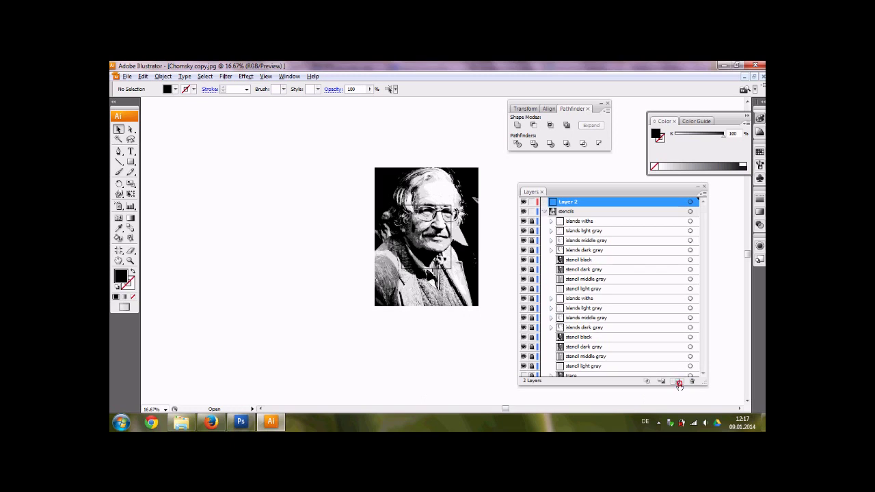
left_click(578, 222)
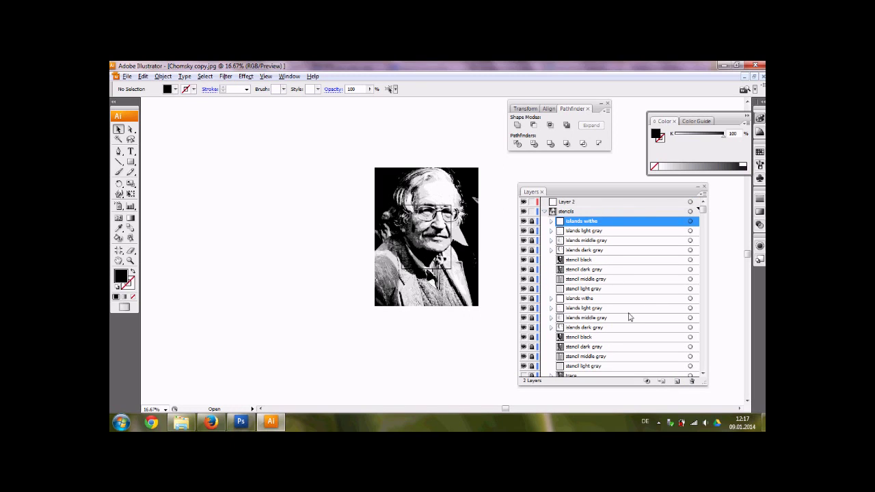
left_click(598, 289, "shift")
left_click_drag(598, 289, 579, 206)
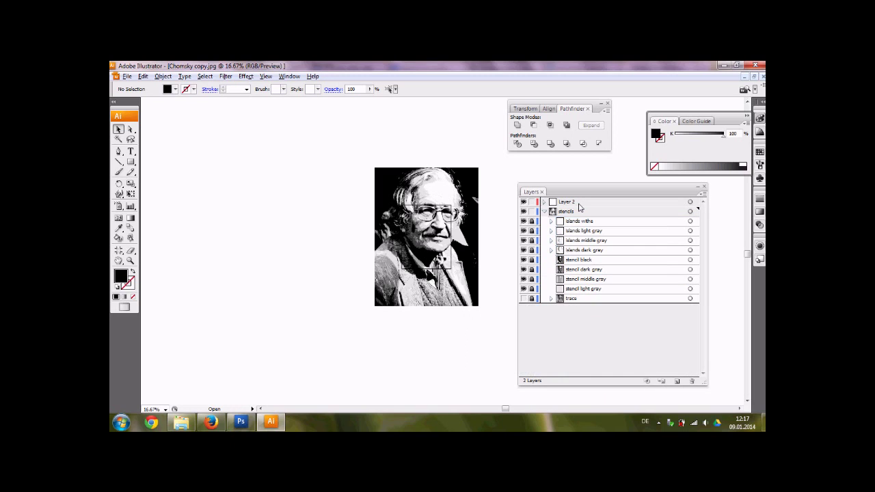
Step: Collapse the "stencils" layer and rename the new layer above it as "cutting"
left_click(544, 212)
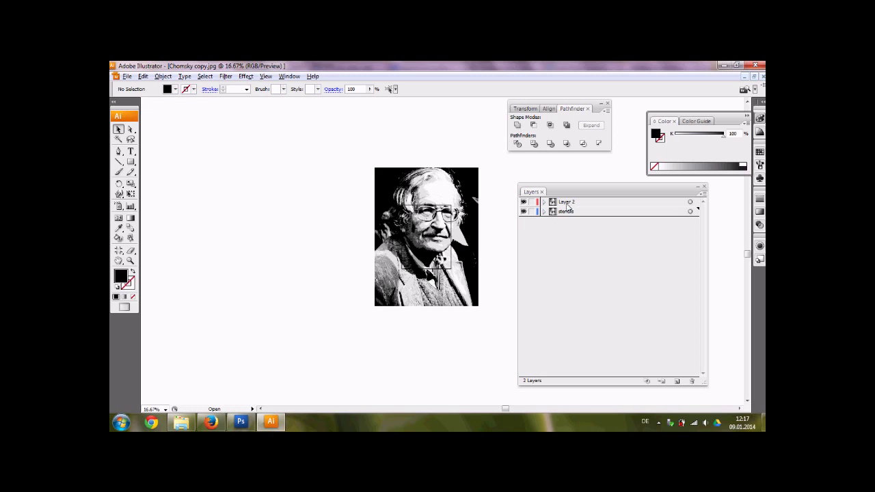
double_click(568, 202)
type("cutting")
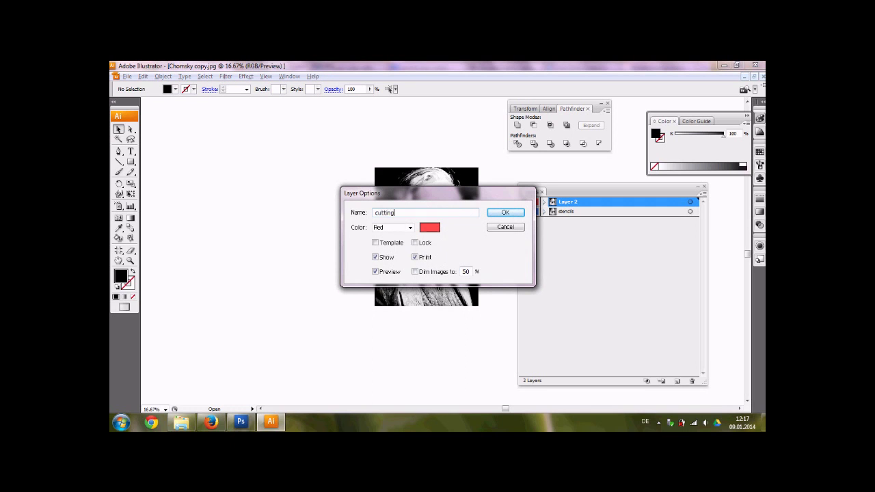
key("Return")
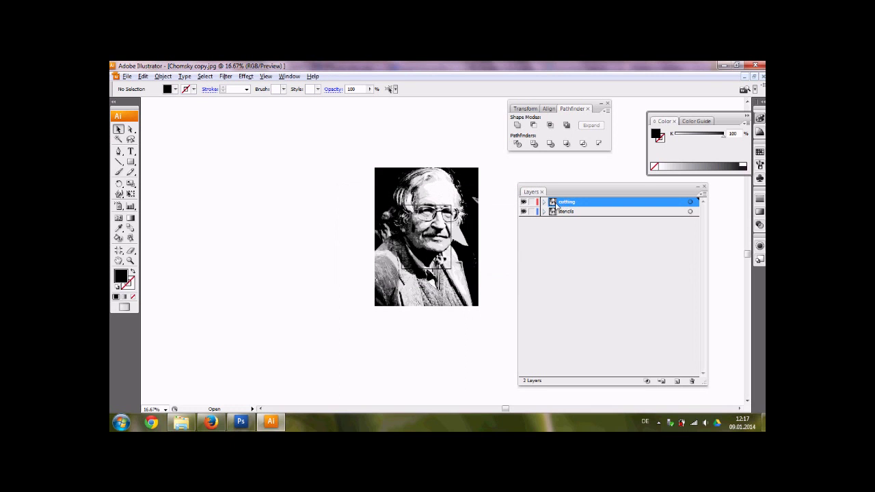
Step: Unlock all items in the "cutting" layer and give their shapes the default white fill and 1 pt black stroke
left_click(543, 202)
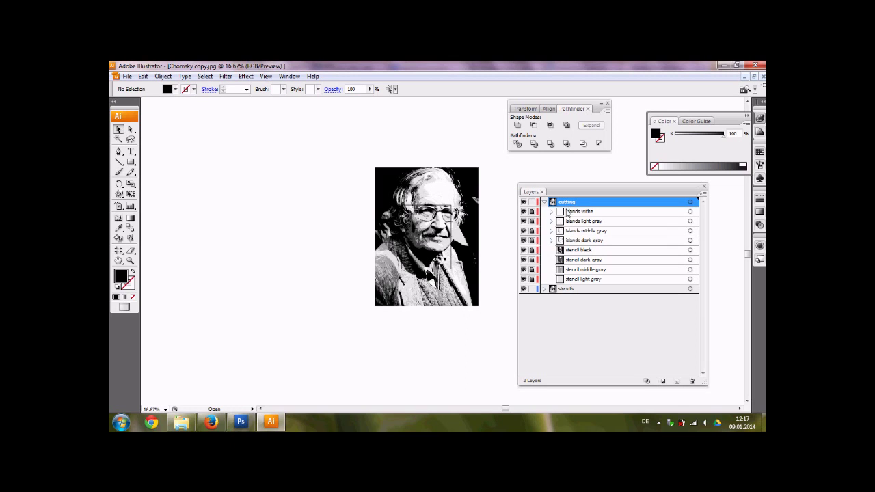
left_click_drag(531, 211, 531, 276)
left_click_drag(340, 145, 499, 358)
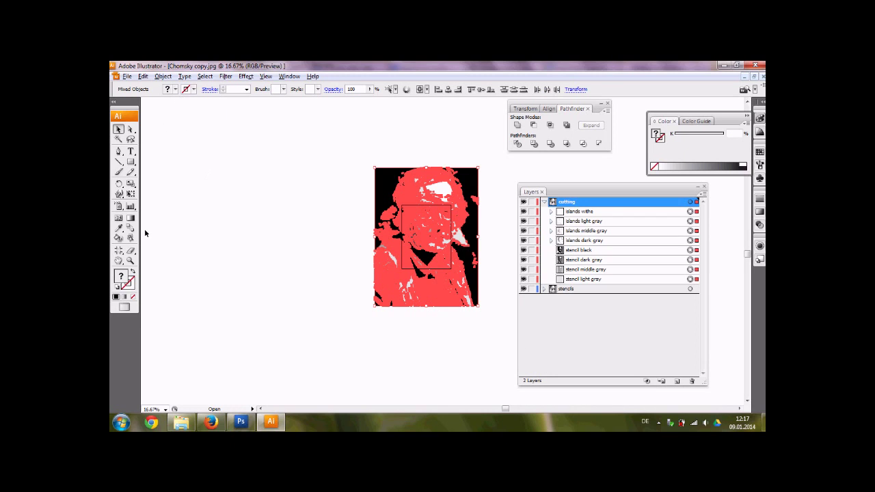
left_click(117, 287)
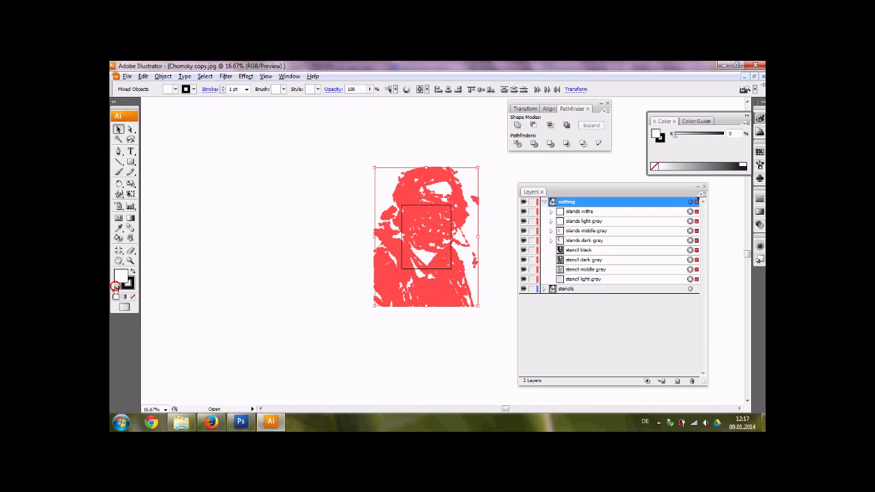
left_click(231, 266)
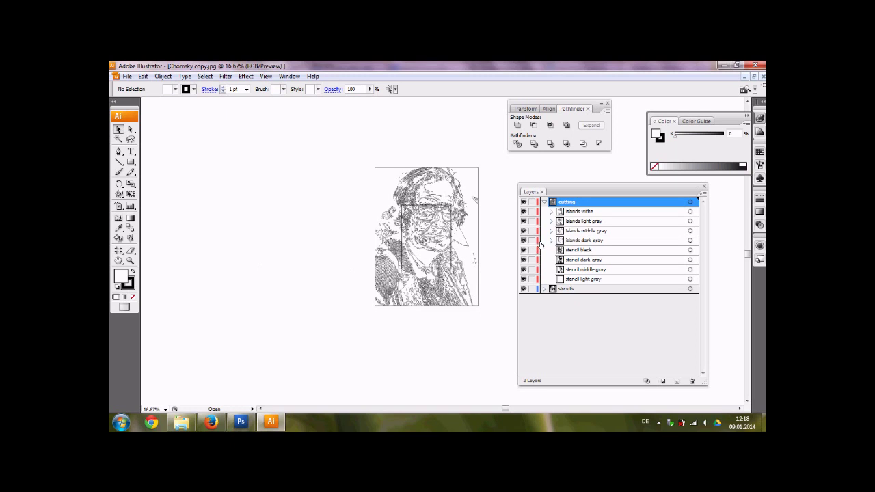
Step: Hide the items in "cutting" except "stencil light gray", briefly showing the middle gray, dark gray and black stencils and "islands dark gray" in turn
left_click_drag(523, 211, 524, 275)
left_click(524, 270)
left_click(523, 269)
left_click(523, 261)
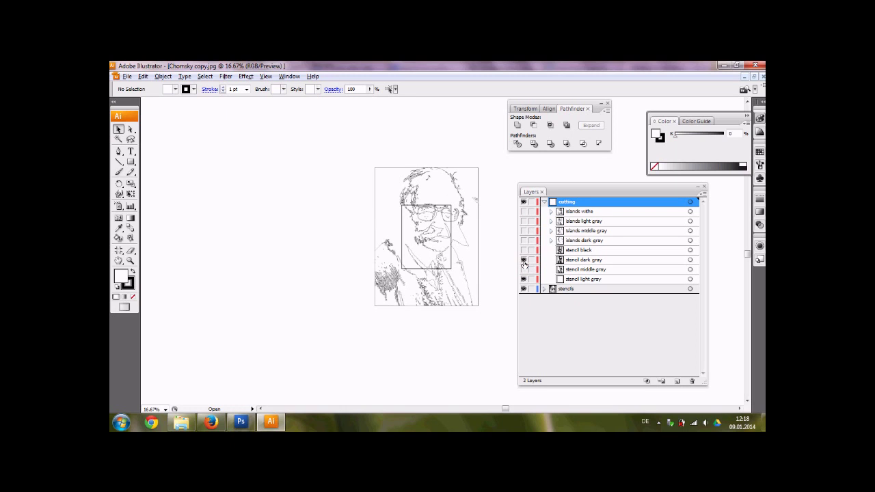
left_click(523, 261)
left_click(525, 249)
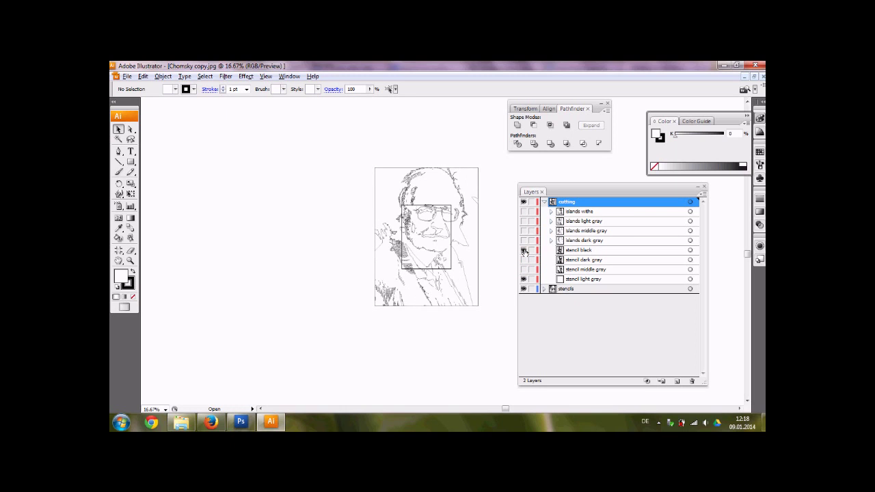
left_click(524, 250)
left_click(523, 241)
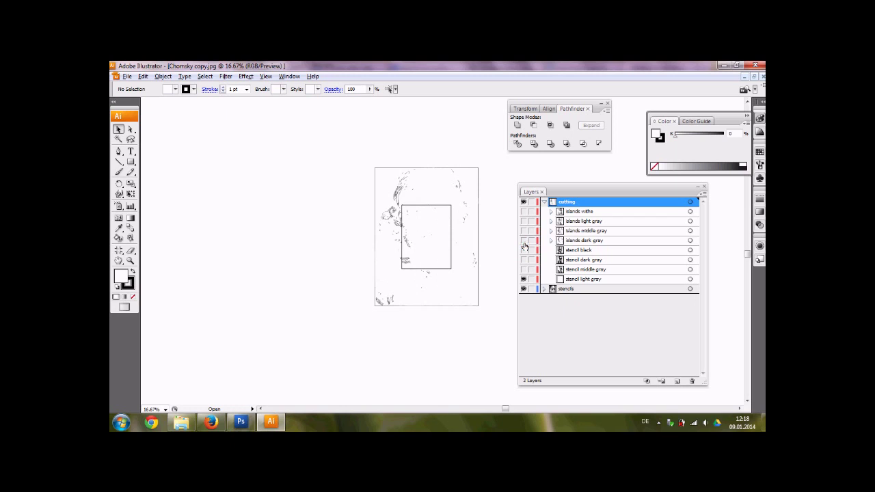
left_click(524, 242)
Step: Lock, hide and collapse the "cutting" layer, and lock the "stencils" layer and make it active
left_click(532, 203)
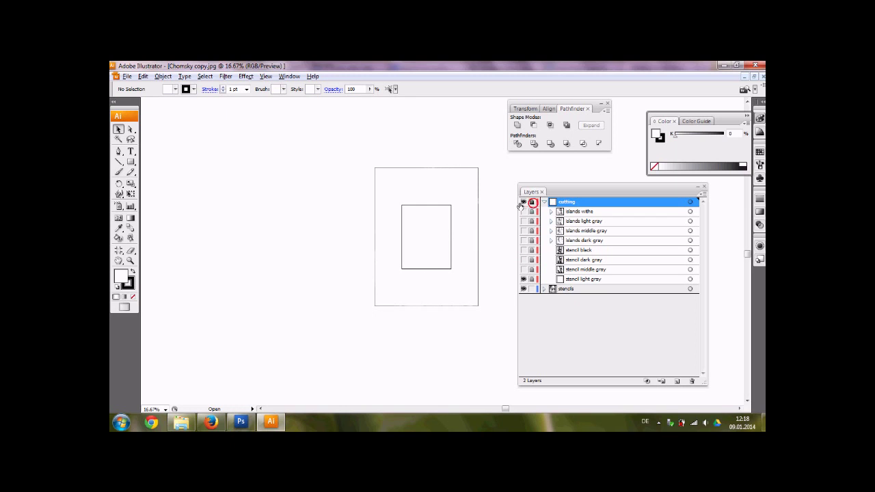
left_click(523, 202)
left_click(543, 202)
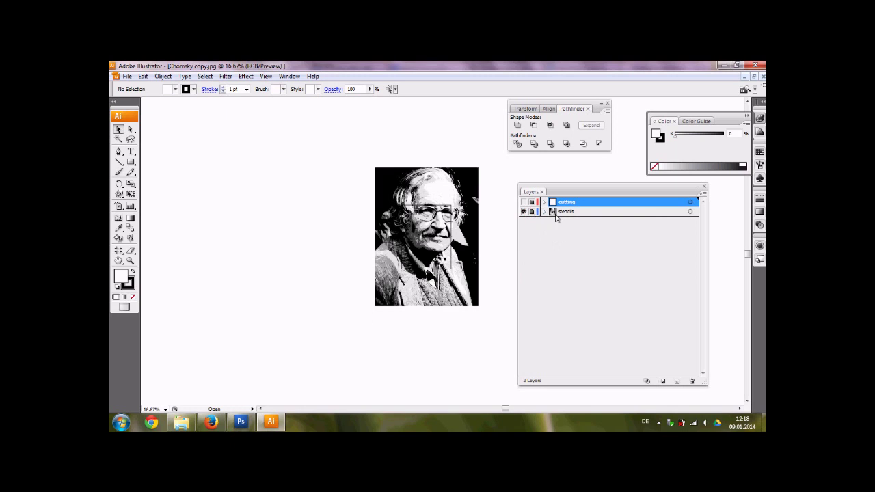
left_click(563, 212)
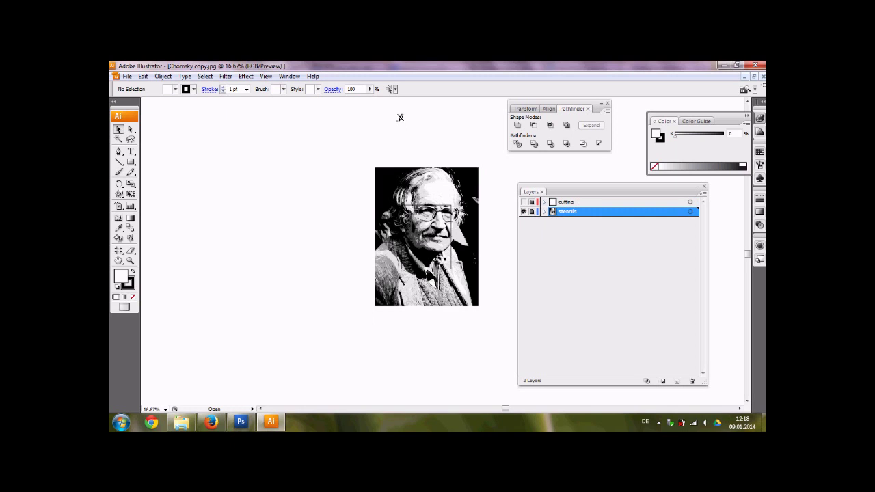